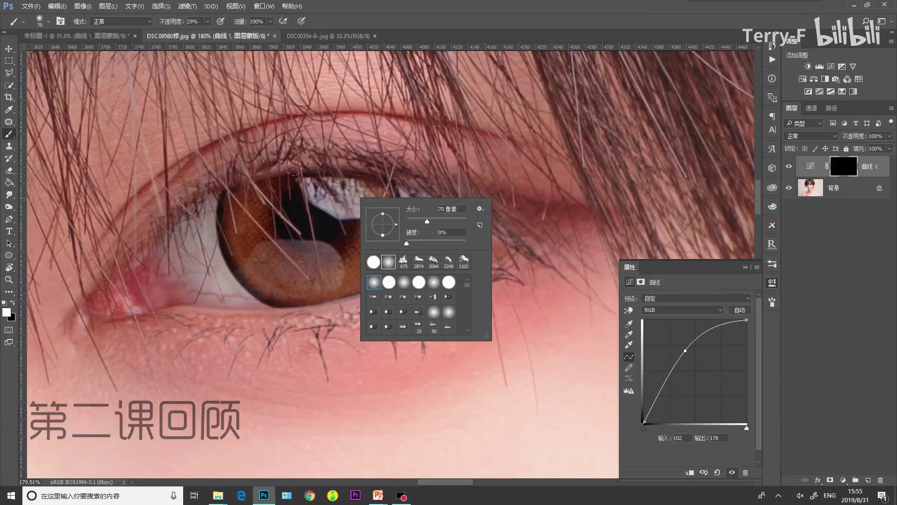
Step: Brighten the iris by painting white on the curves layer's mask with a soft 70-pixel brush at 29% opacity
mouse_move(306, 181)
left_mouse_down()
mouse_move(368, 191)
mouse_move(346, 200)
mouse_move(329, 191)
left_mouse_up()
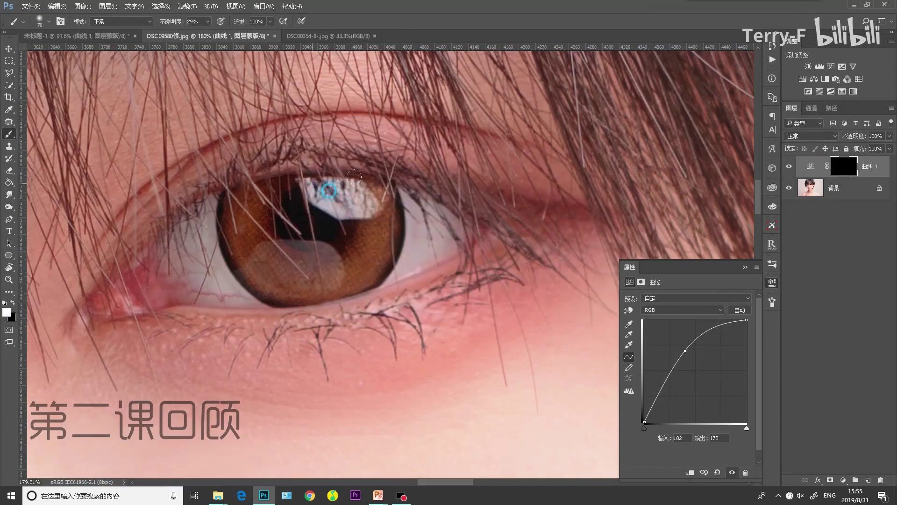
mouse_move(304, 274)
left_mouse_down()
mouse_move(321, 259)
mouse_move(268, 267)
mouse_move(302, 256)
left_mouse_up()
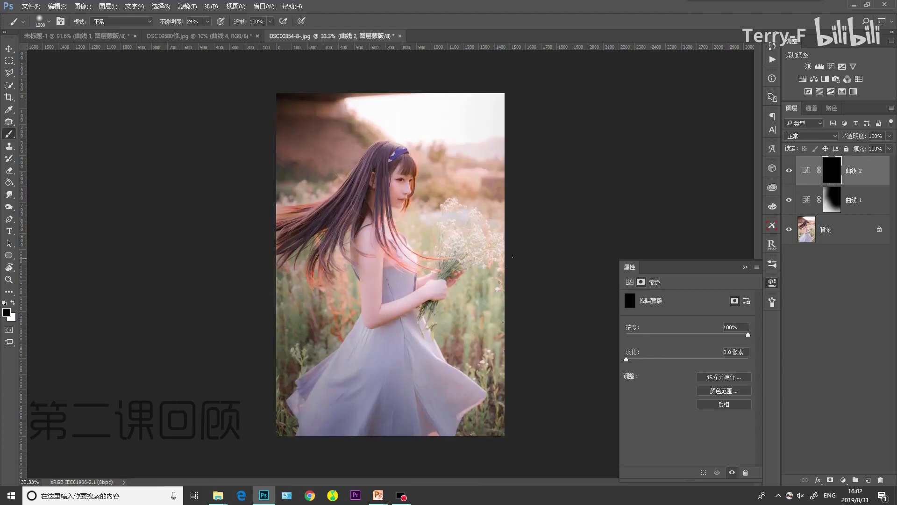
Step: Paint white on the 曲线 2 mask over the sky and the photo's right side with a soft 1200-pixel brush at 24% opacity
scroll(453, 251, "down", 2)
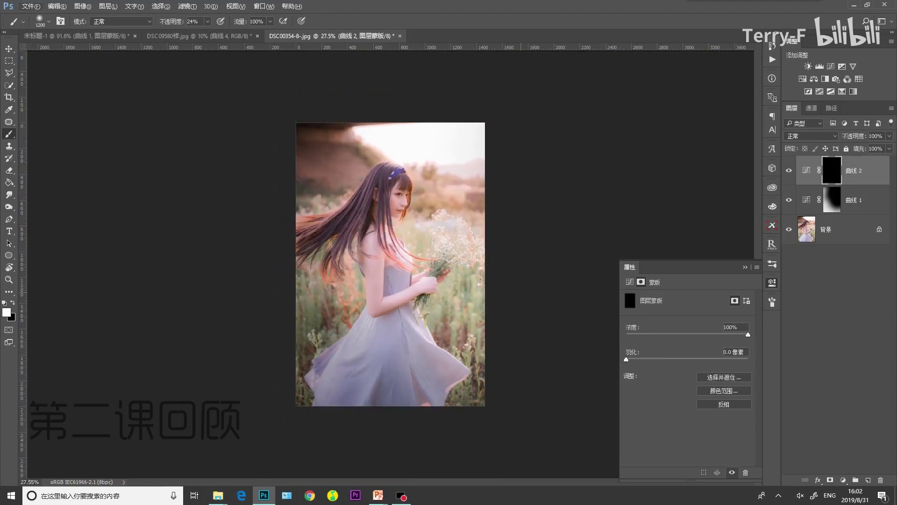
left_click(517, 277)
left_click_drag(533, 171, 448, 112)
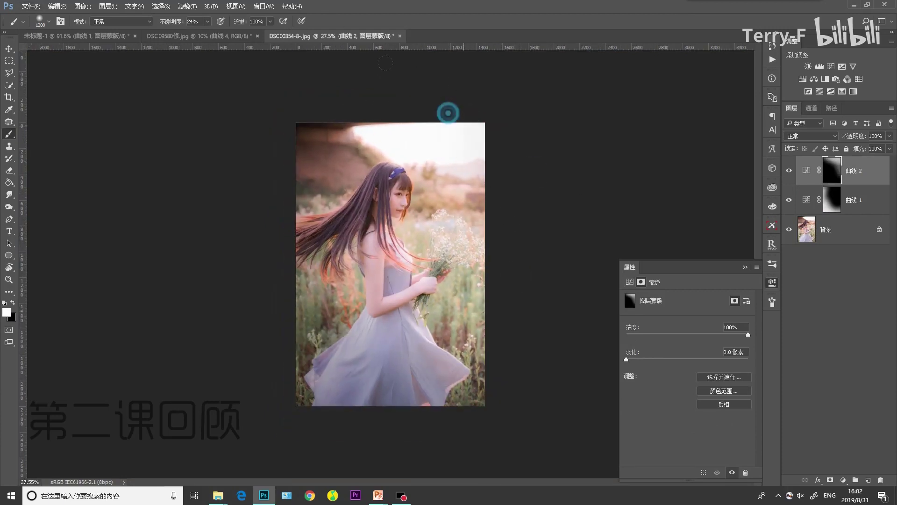
left_click(414, 99)
left_click(469, 169)
left_click(453, 173)
left_click(465, 191)
left_click(503, 342)
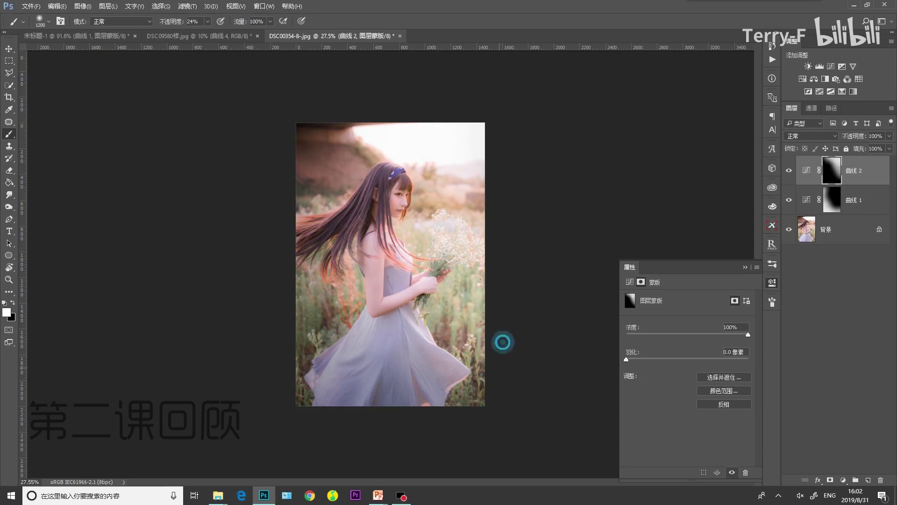
left_click(518, 293)
left_click(425, 238)
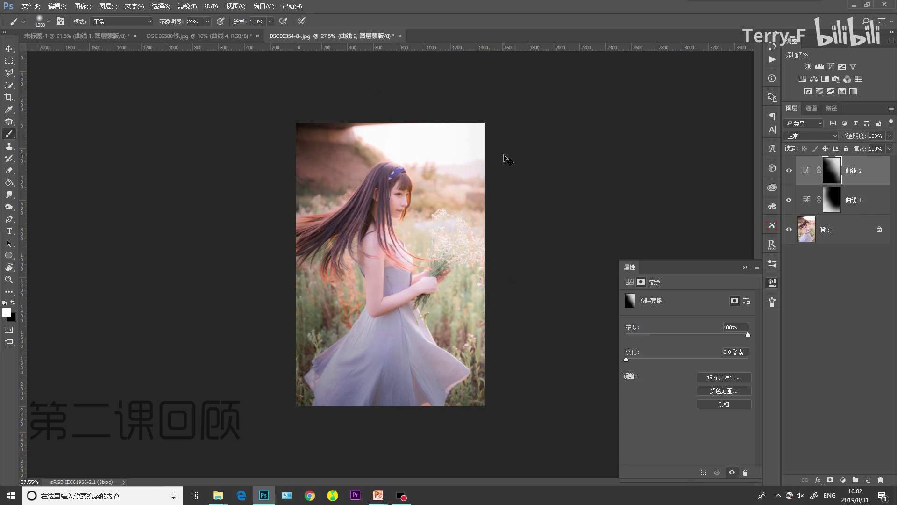
Step: Dab more white on the 曲线 2 mask near the photo's upper-right area and undo the dab over the dress
left_click(427, 187)
left_click(499, 112)
left_click(371, 357)
key("ctrl+z")
Step: Build up the 曲线 2 mask in white over the sky, the flower bouquet and the grass in front of the woman
left_click(401, 119)
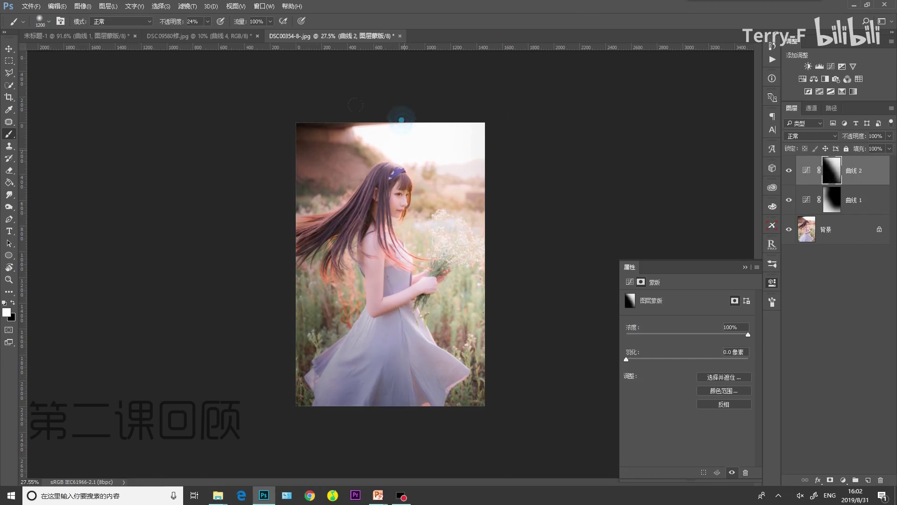
left_click(432, 235)
left_click(461, 260)
left_click(473, 195)
left_click(445, 161)
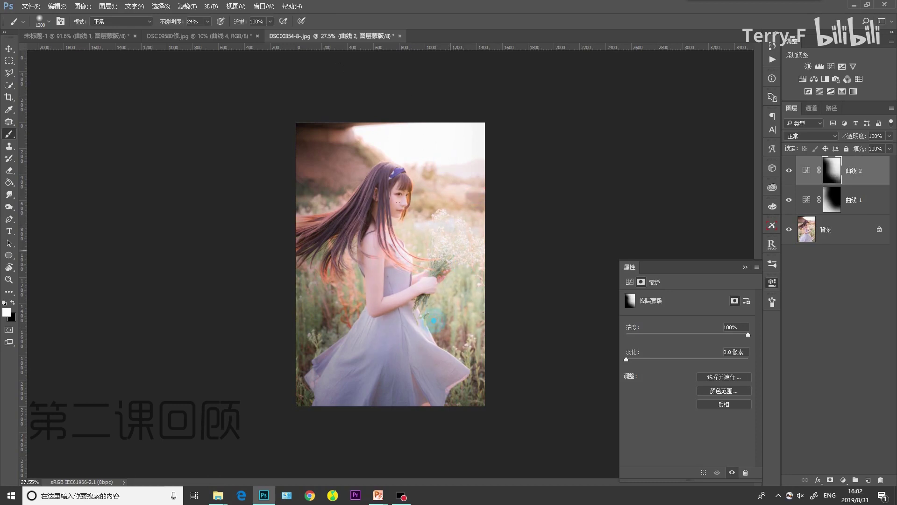
left_click(454, 244)
left_click(449, 129)
left_click(450, 264)
mouse_move(453, 270)
left_mouse_down()
mouse_move(425, 293)
mouse_move(416, 320)
left_mouse_up()
scroll(398, 243, "up", 5)
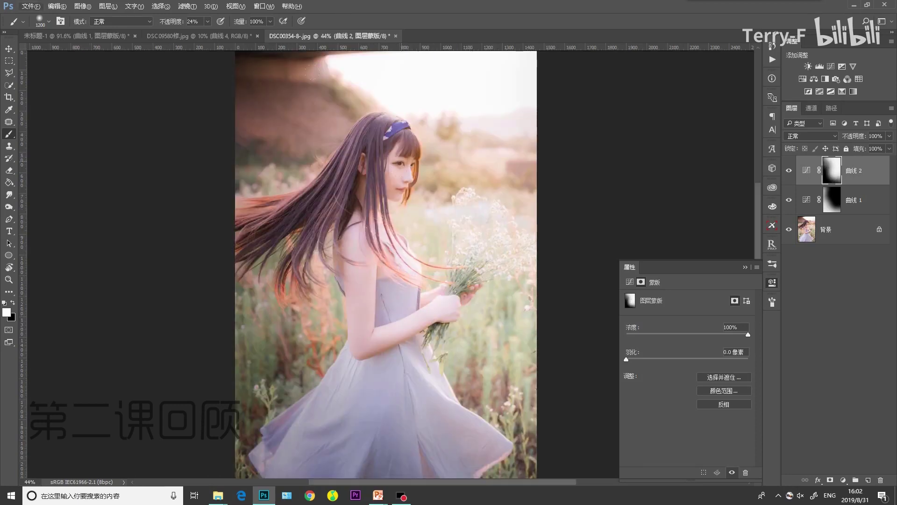
scroll(481, 175, "up", 2)
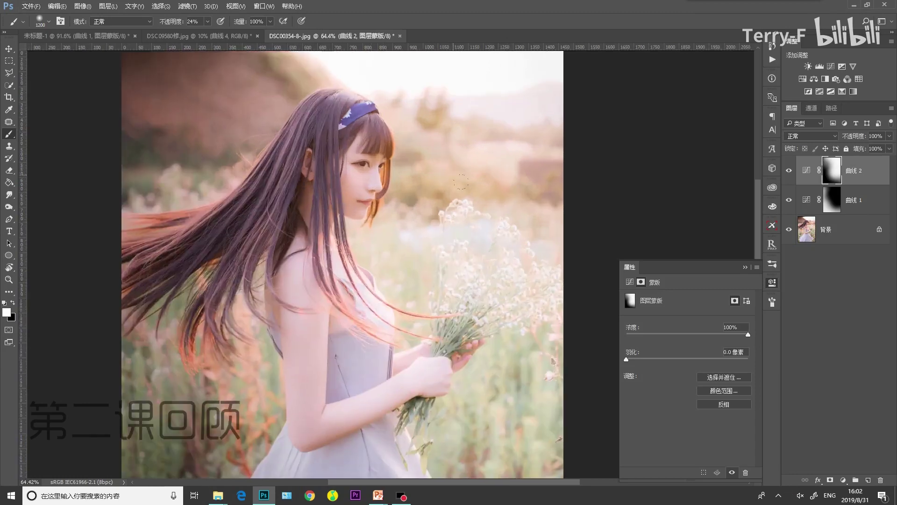
right_click(378, 203)
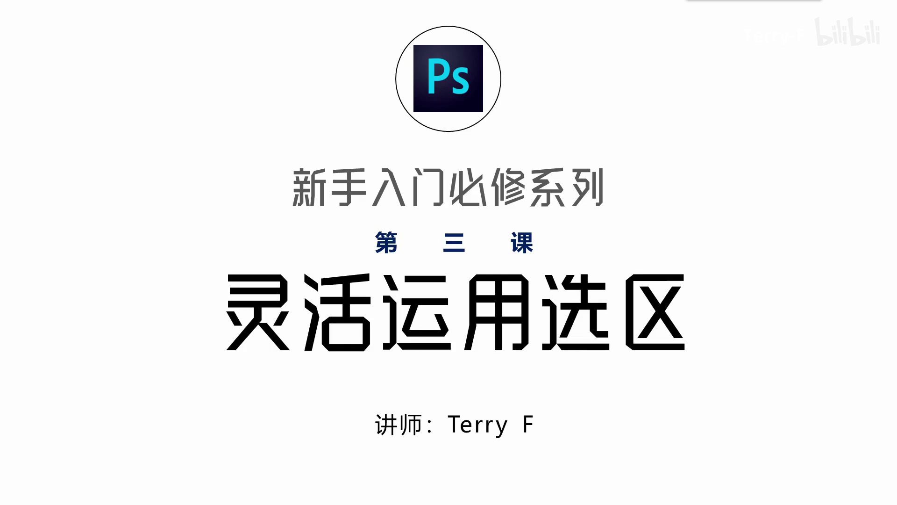
Step: Exit the slide show and switch to Photoshop with the red car photo
key("Escape")
left_click(264, 495)
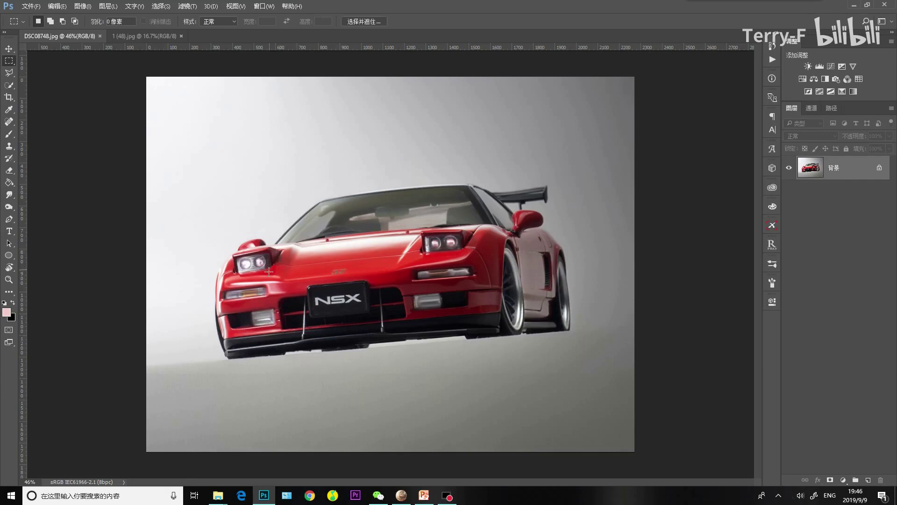
Step: Trace the whole red car freehand with the Lasso tool, then clear the selection
right_click(9, 61)
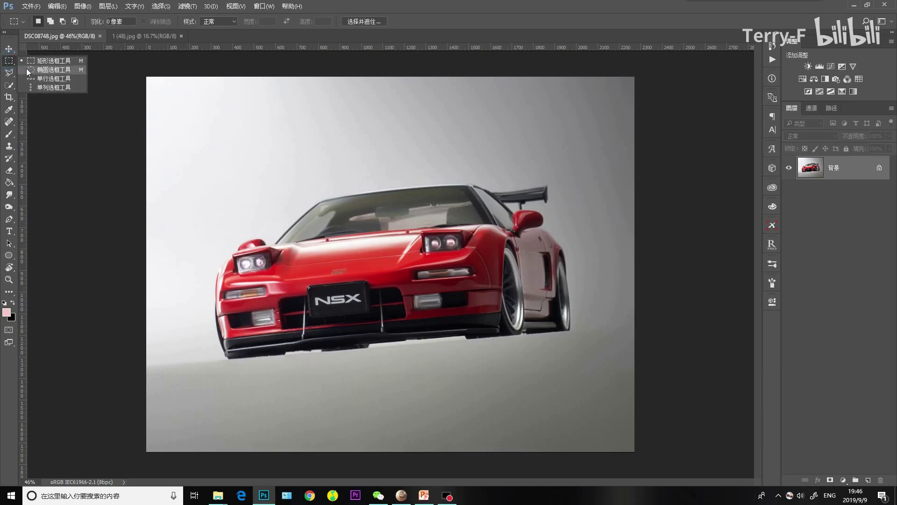
right_click(9, 73)
left_click(41, 73)
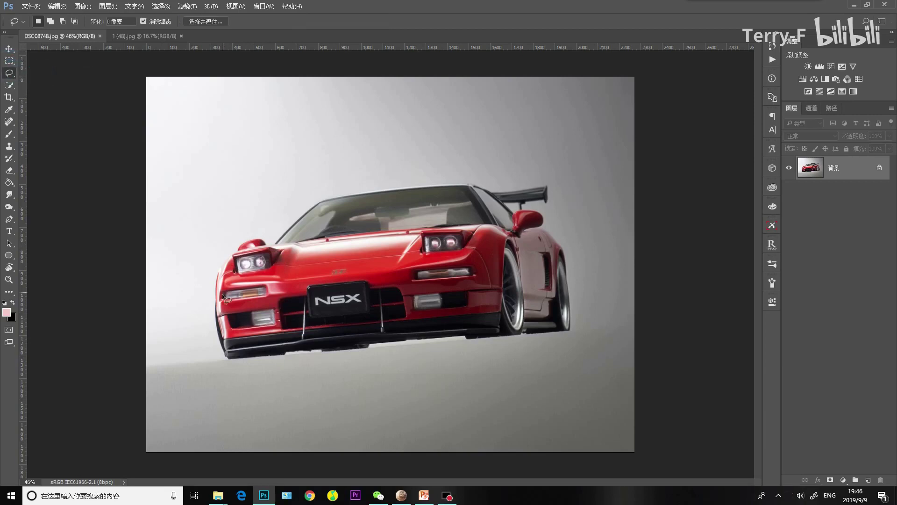
left_click_drag(221, 343, 219, 291)
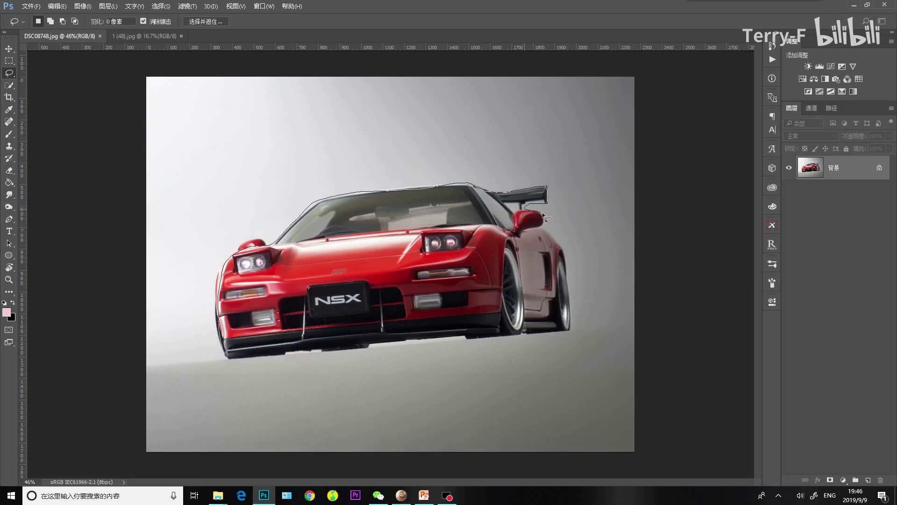
left_click_drag(573, 333, 479, 334)
left_click_drag(224, 365, 223, 362)
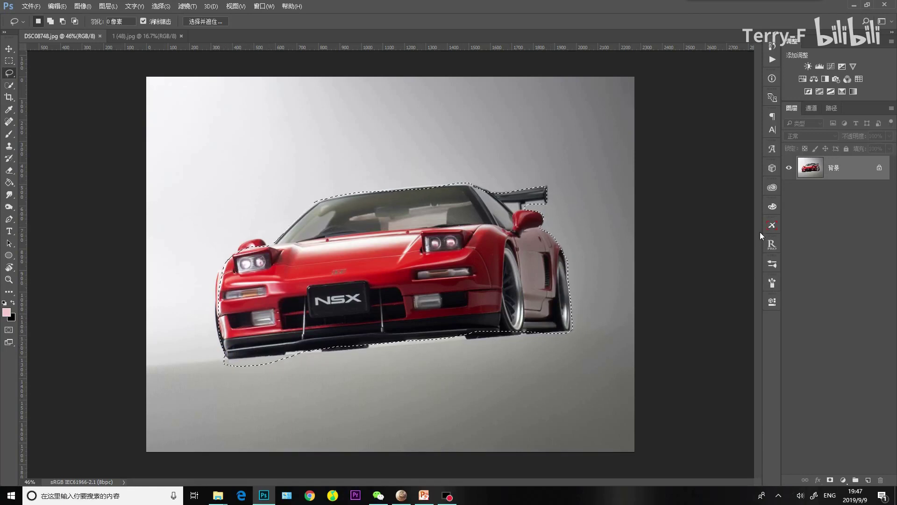
scroll(344, 283, "up", 5)
scroll(344, 282, "down", 3)
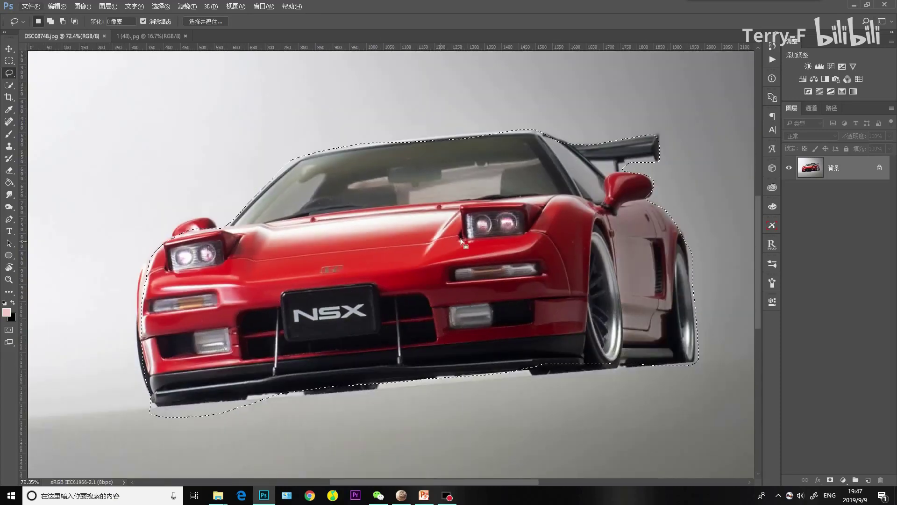
key("ctrl+d")
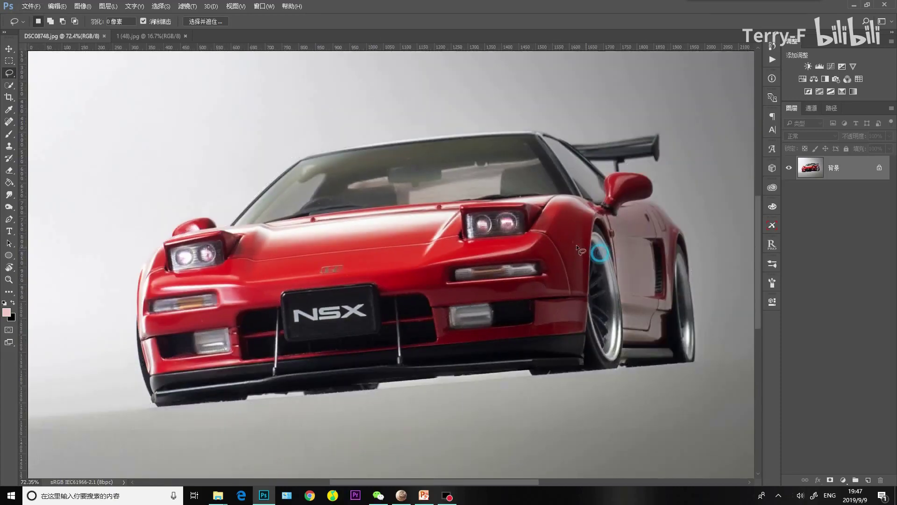
Step: Draw several loose freehand Lasso loops over the car and background, and deselect
mouse_move(164, 187)
left_mouse_down()
mouse_move(747, 224)
mouse_move(272, 113)
left_mouse_up()
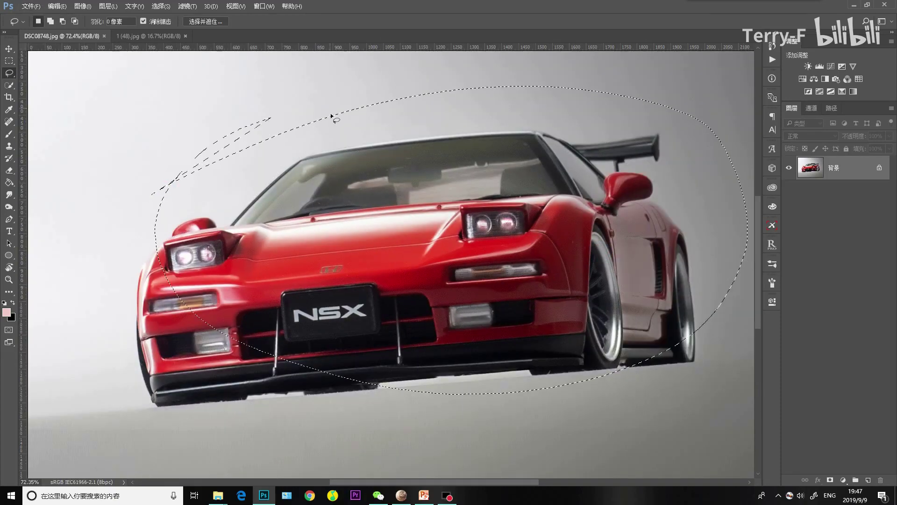
mouse_move(241, 218)
left_mouse_down()
mouse_move(439, 86)
mouse_move(361, 217)
left_mouse_up()
mouse_move(159, 153)
left_mouse_down()
mouse_move(142, 105)
mouse_move(171, 166)
left_mouse_up()
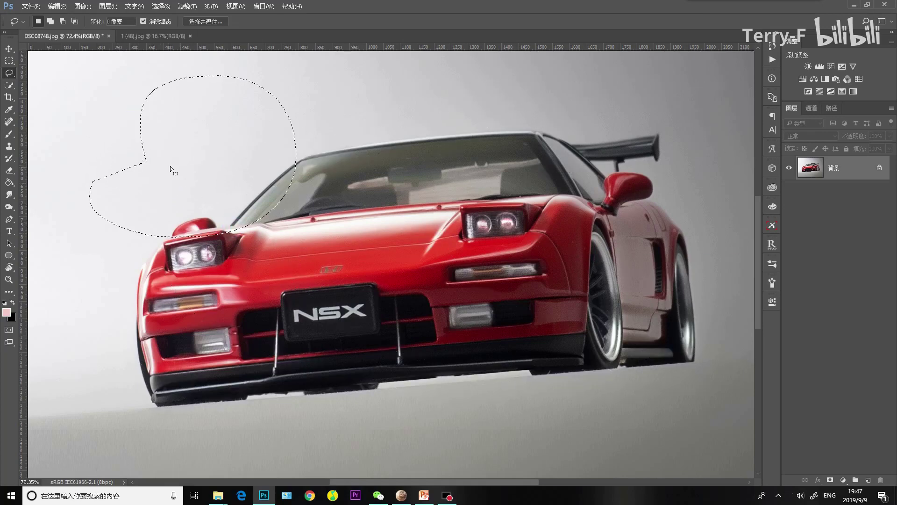
left_click_drag(260, 186, 442, 187)
left_click(172, 113)
mouse_move(127, 204)
left_mouse_down()
mouse_move(378, 416)
mouse_move(131, 206)
left_mouse_up()
left_click(171, 102)
Step: Start a Polygonal Lasso outline at the windshield's lower-left corner and follow the pillar up to the roof
left_click(14, 76)
left_click(71, 82)
scroll(206, 215, "up", 5)
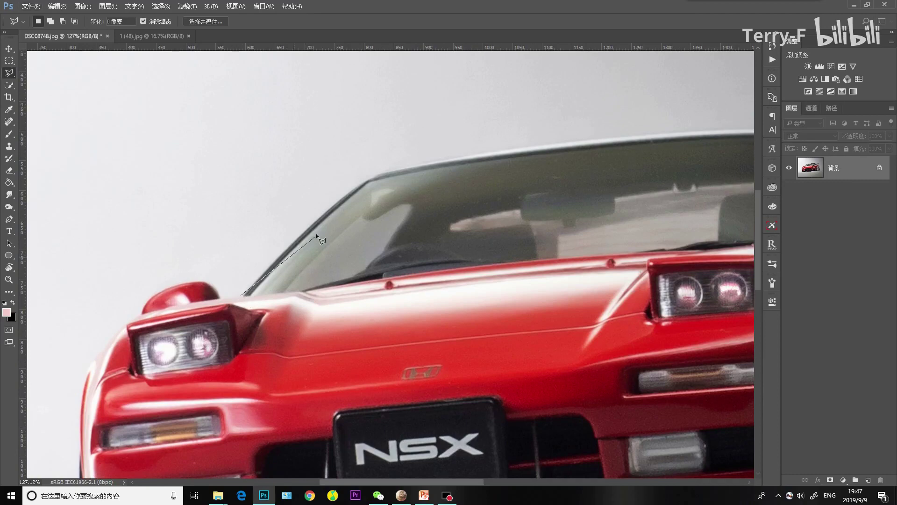
left_click(319, 213)
key("BackSpace")
left_click(300, 238)
left_click(313, 225)
left_click(338, 198)
left_click(377, 172)
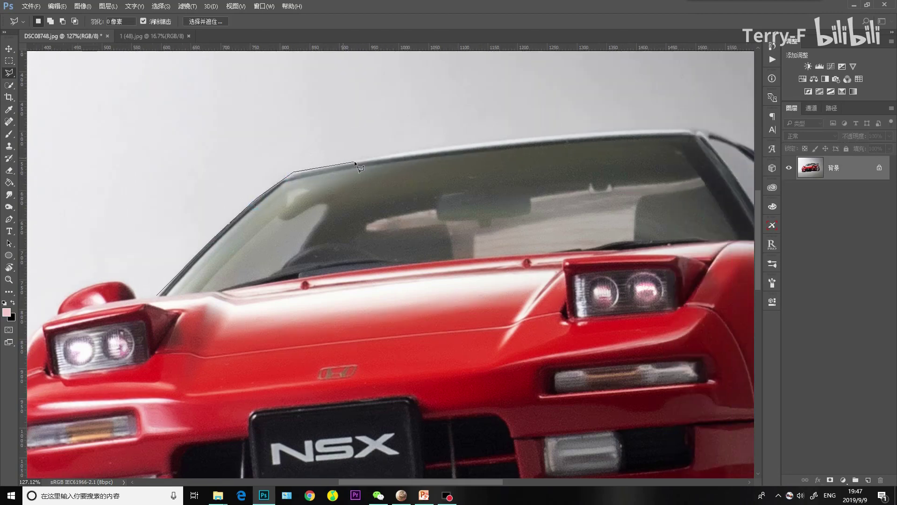
Step: Continue the polygonal outline along the roof edge to the start of the side window frame
left_click(358, 159)
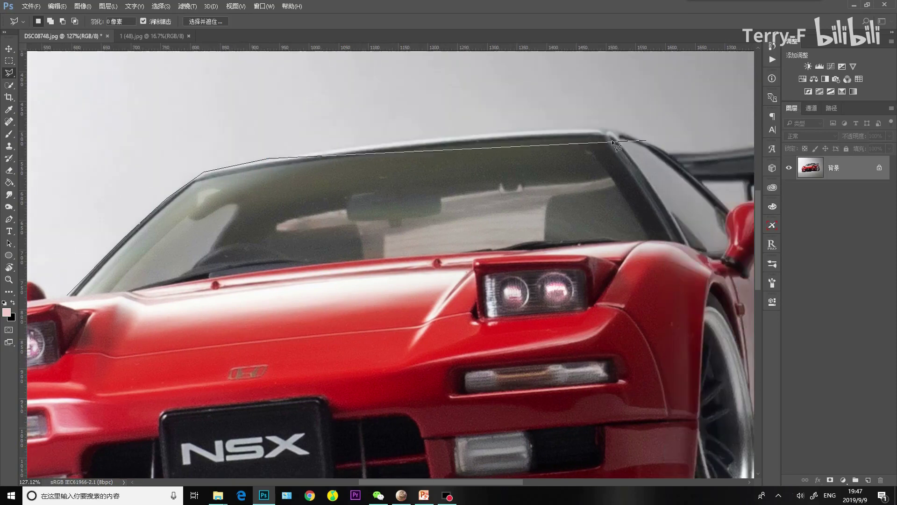
left_click(604, 130)
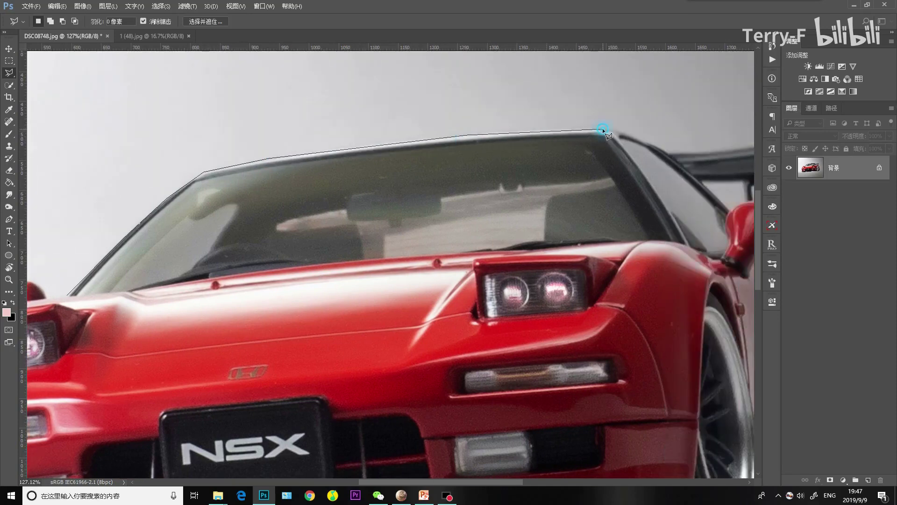
left_click(642, 138)
scroll(731, 163, "right", 4)
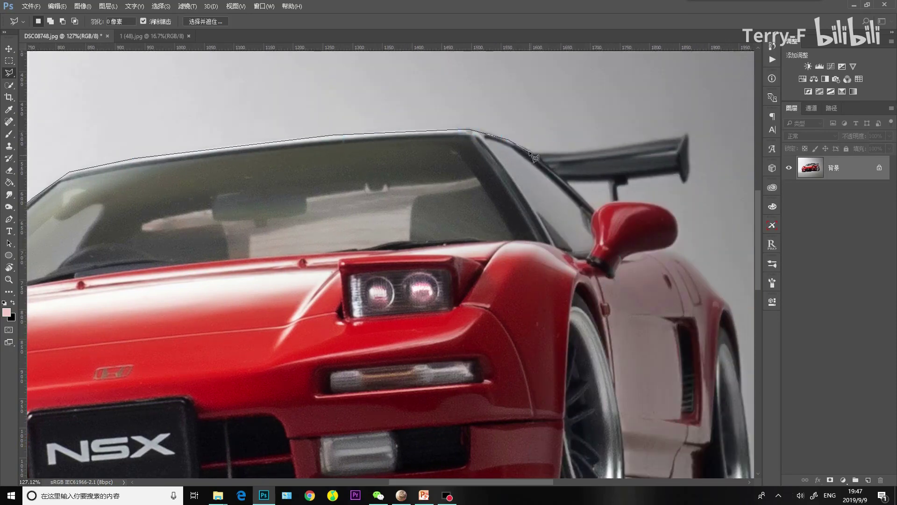
Step: Continue the polygonal outline around the rear spoiler and close it at the starting point below the windshield
left_click(532, 152)
left_click(569, 153)
left_click(613, 147)
left_click(618, 200)
left_click(641, 203)
mouse_move(29, 285)
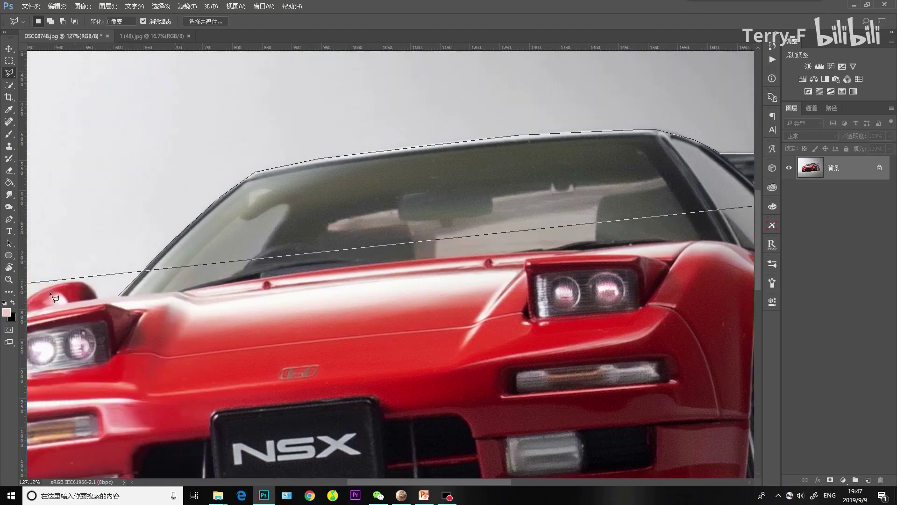
left_click(120, 295)
Step: Inspect the selection edge along the roof and side window up close, then clear the selection
scroll(476, 141, "up", 4)
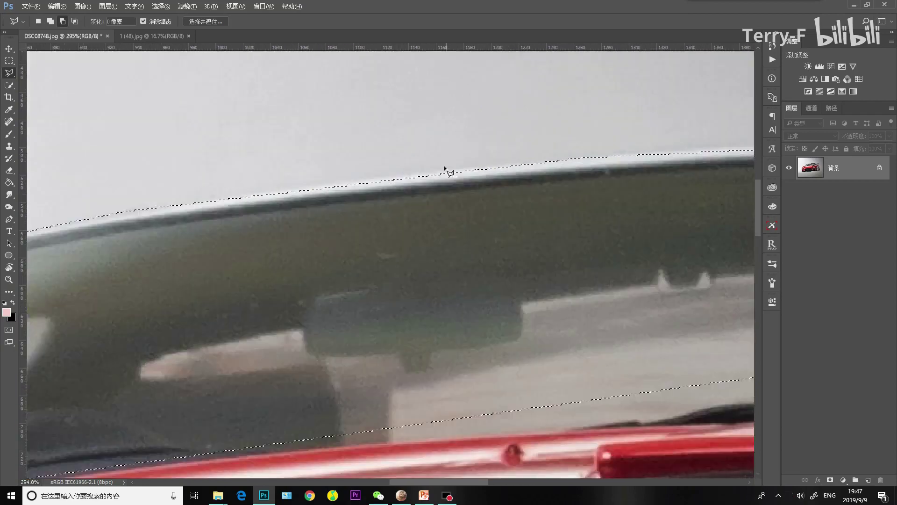
scroll(327, 224, "down", 4)
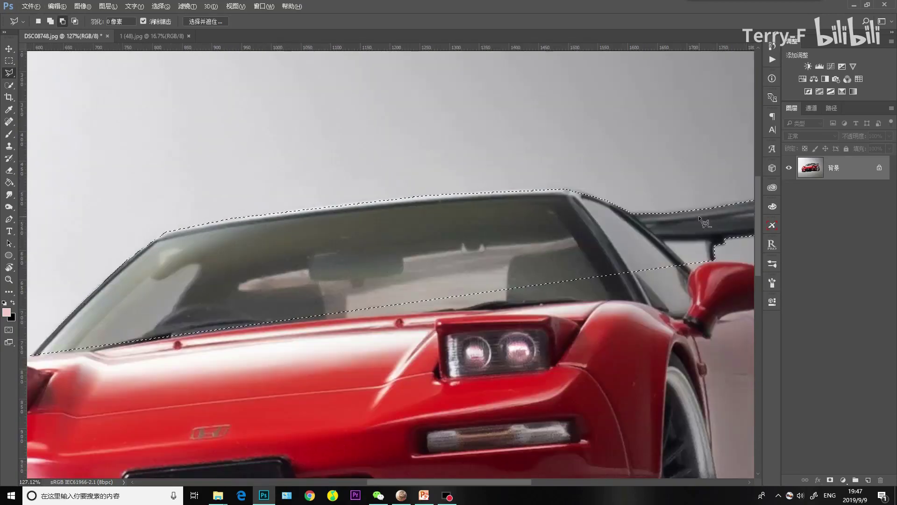
scroll(699, 215, "up", 5)
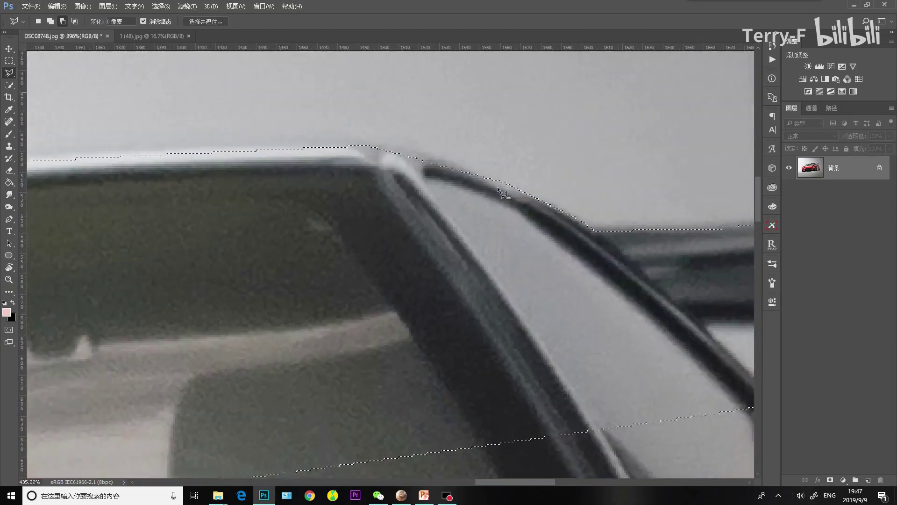
scroll(497, 187, "down", 1)
left_click(9, 60)
left_click(58, 108)
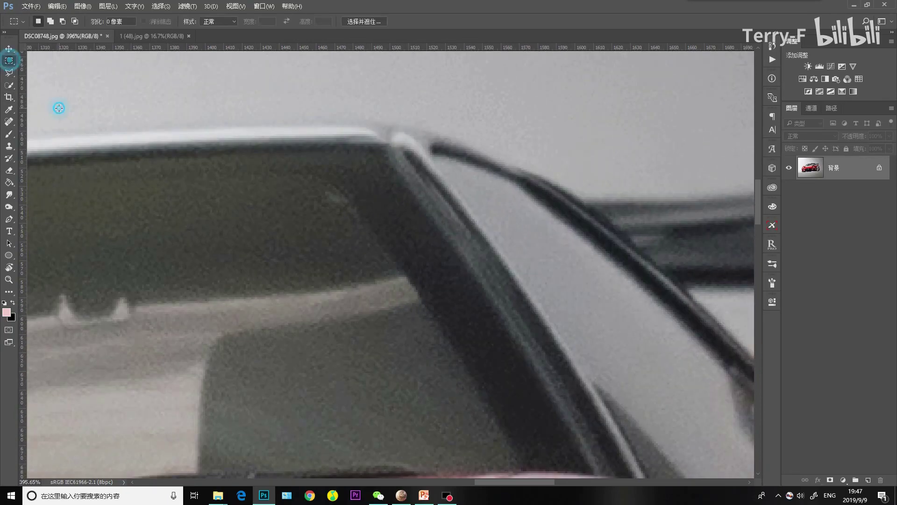
Step: Select the light background at the photo's upper left with the Magic Wand tool
scroll(108, 190, "down", 8)
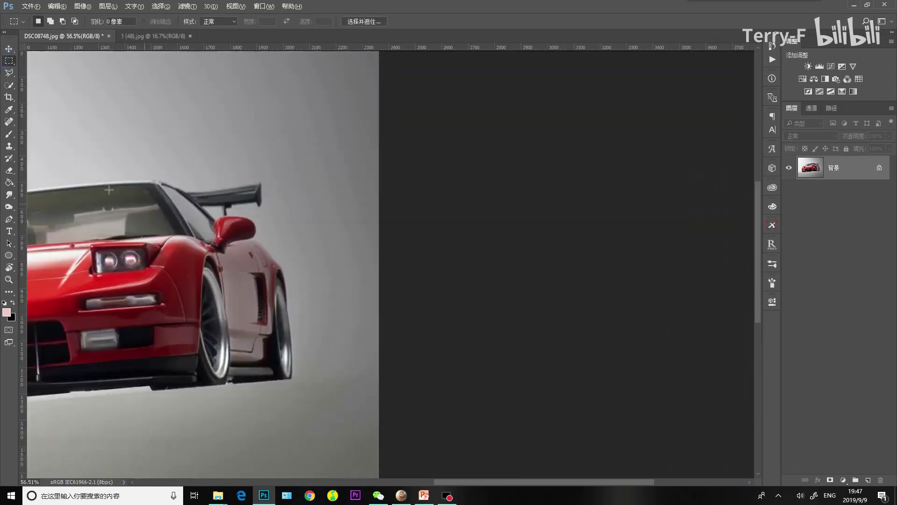
scroll(109, 189, "down", 1)
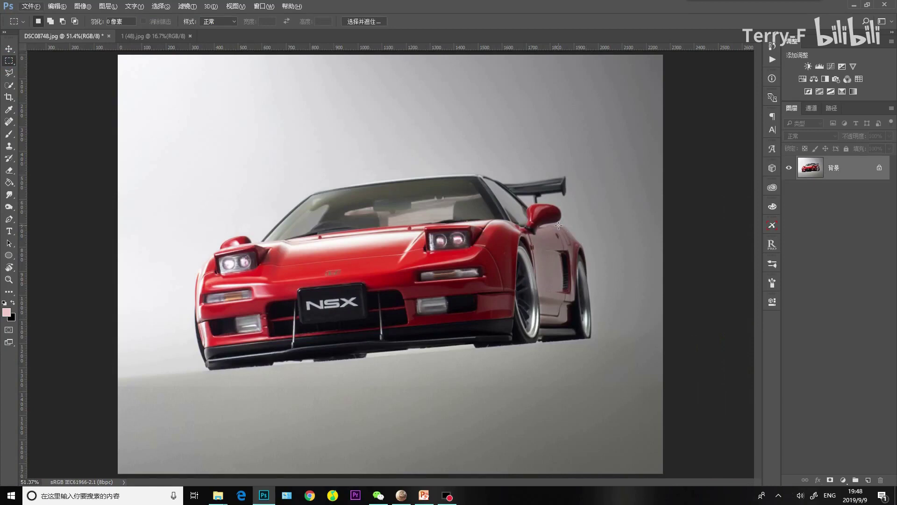
left_click(5, 86)
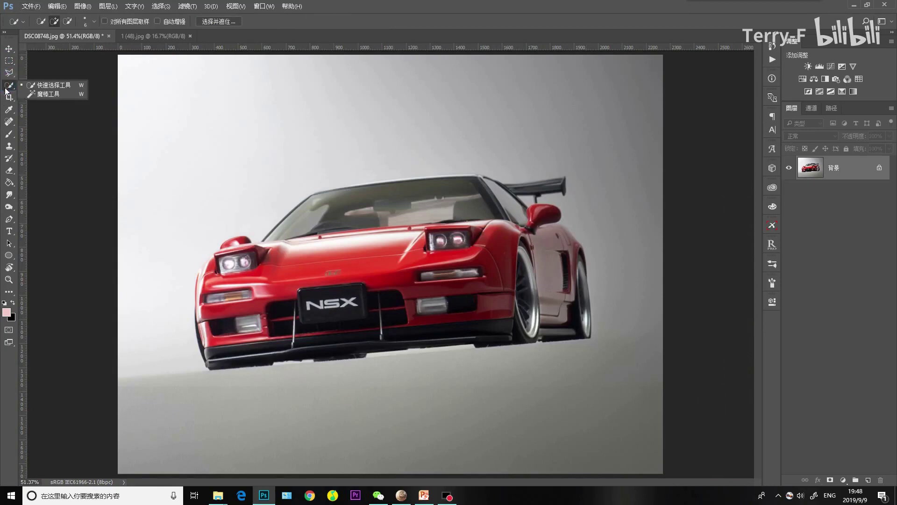
left_click(50, 95)
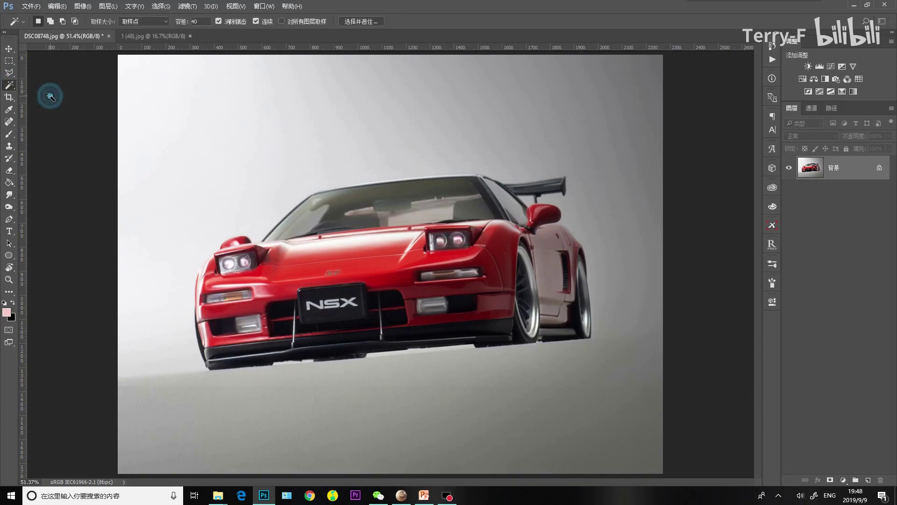
left_click(197, 112)
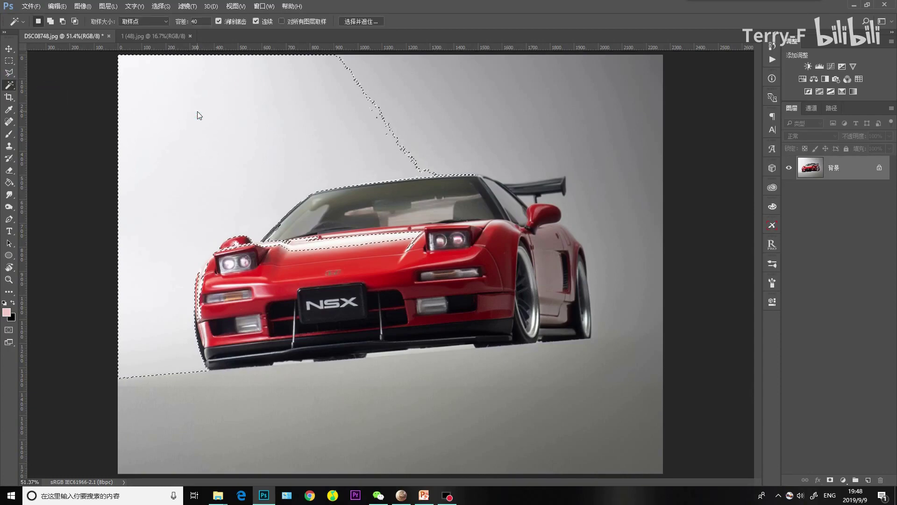
Step: Clear the selection and reselect the light upper-left background with the Magic Wand at a tolerance of 57
key("ctrl+d")
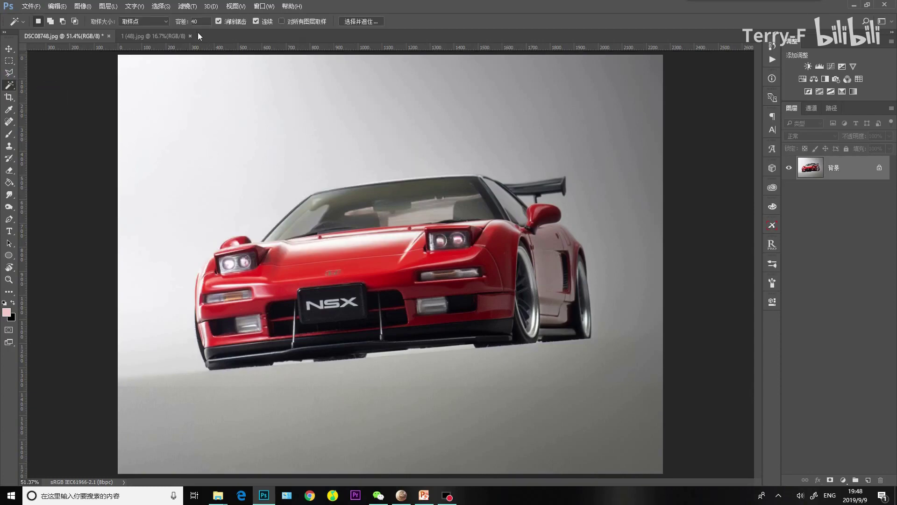
left_click_drag(182, 22, 205, 24)
left_click(192, 91)
left_click(270, 121)
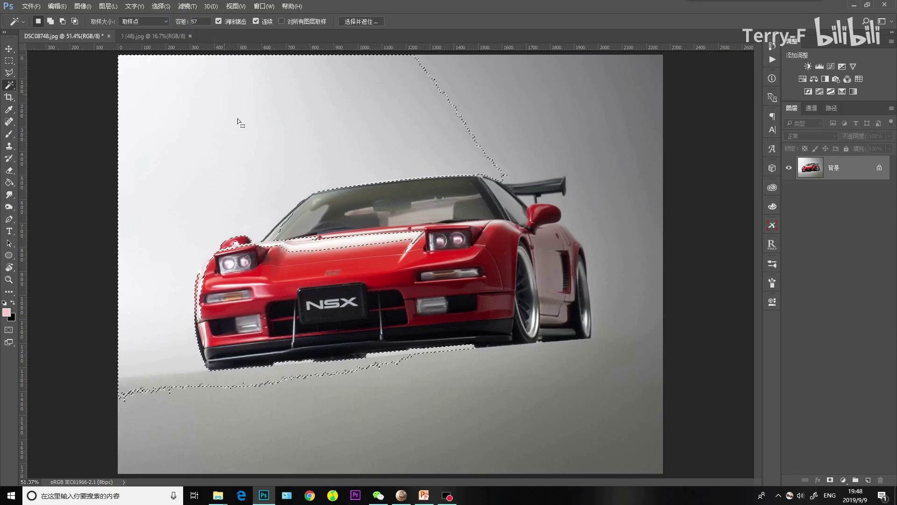
Step: Set the Magic Wand tolerance to 10 and reselect the light background at the photo's upper left
left_click_drag(180, 21, 118, 24)
left_click(171, 118)
left_click(284, 112, "shift")
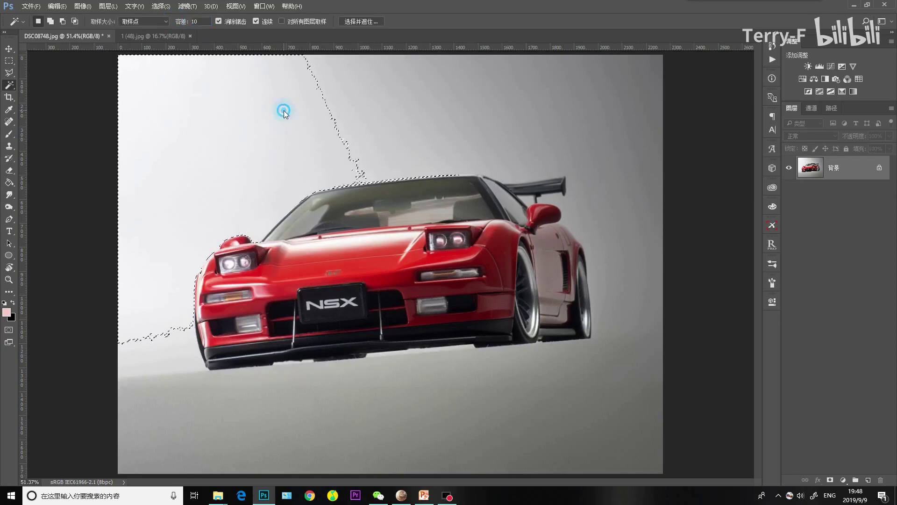
Step: Add the background above the roof, behind the car and at the photo's lower right to the Magic Wand selection
left_click(381, 111, "shift")
left_click(342, 116, "shift")
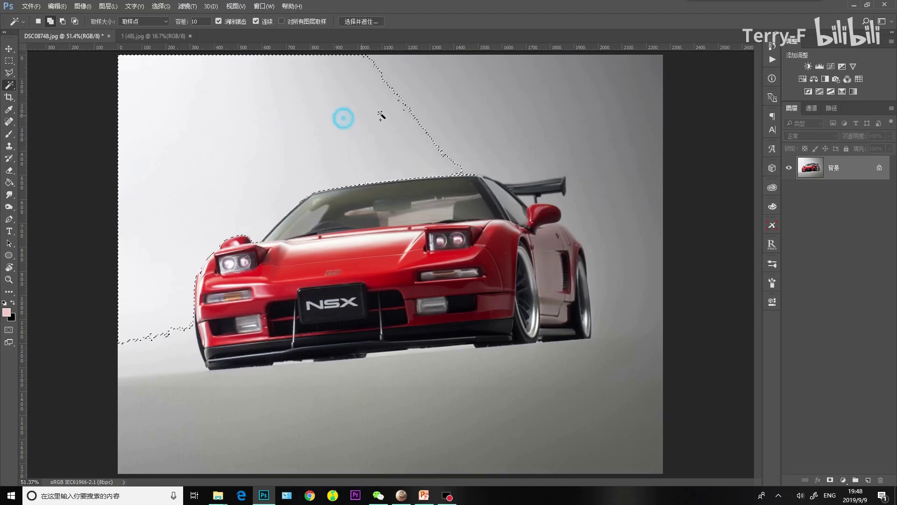
left_click(490, 104, "shift")
left_click(575, 100, "shift")
left_click(465, 122, "shift")
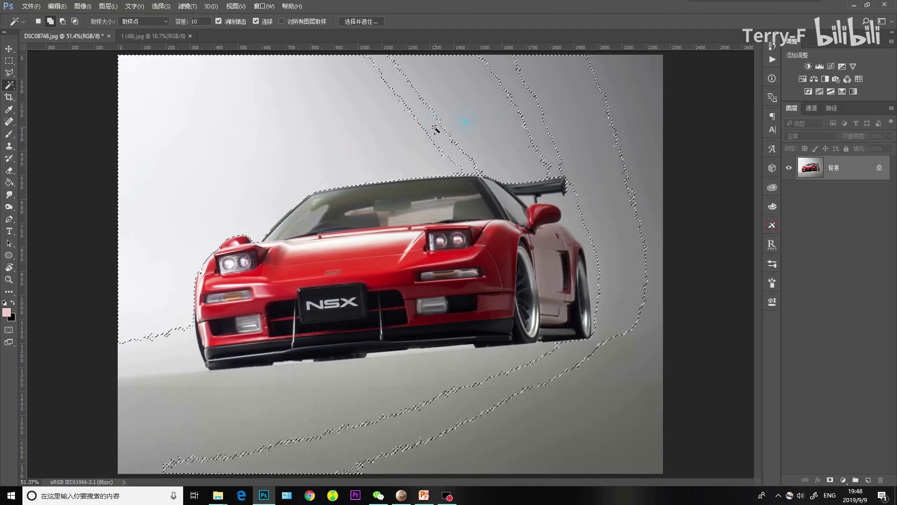
left_click(530, 106)
left_click(645, 278)
left_click(608, 398)
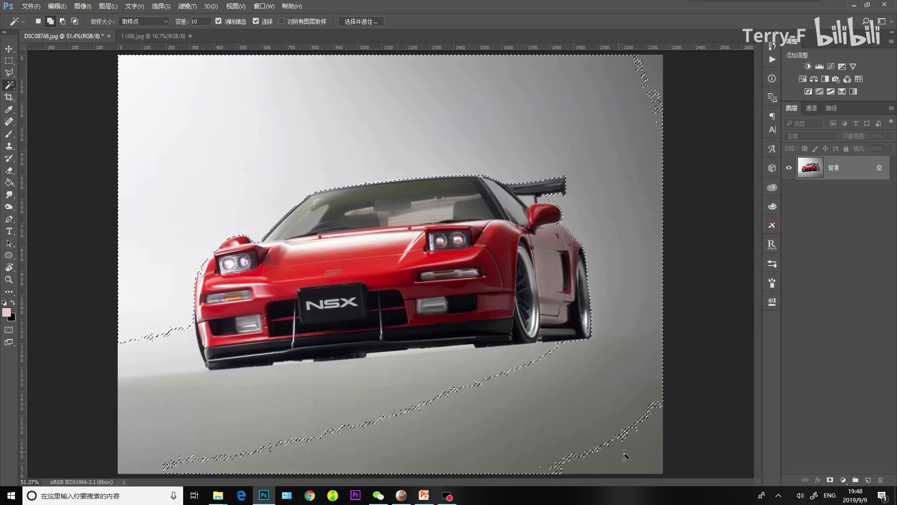
Step: Add the floor below the car and the remaining patches at the photo's lower left to the selection
left_click(366, 392)
left_click(261, 396)
left_click(187, 383)
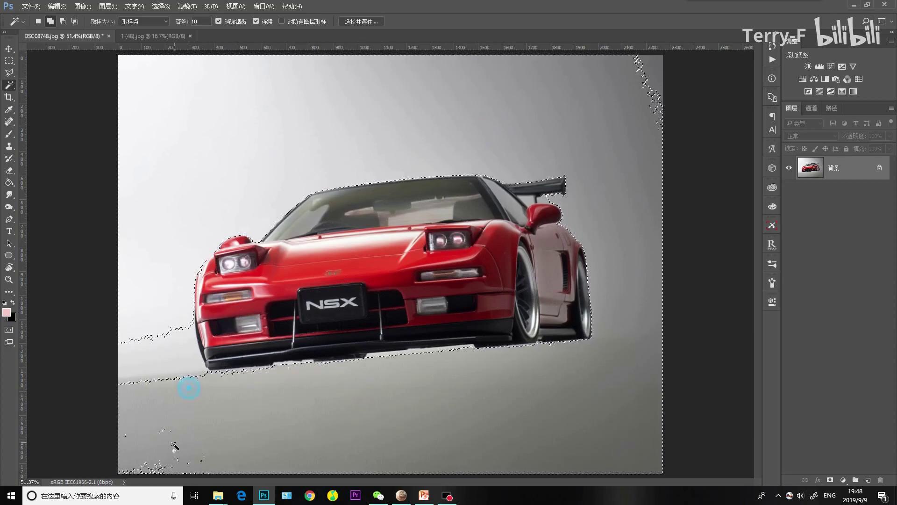
left_click(176, 444)
left_click(146, 367)
left_click(169, 354)
left_click(167, 369)
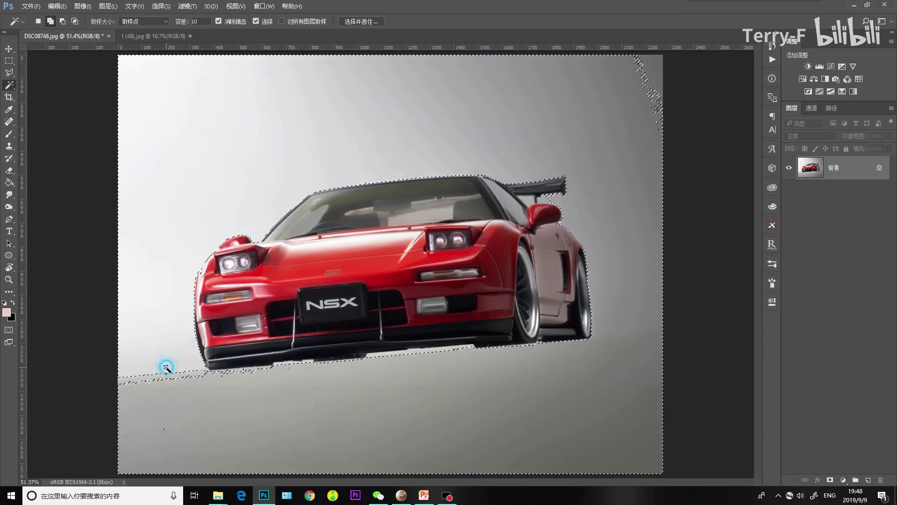
left_click(126, 433)
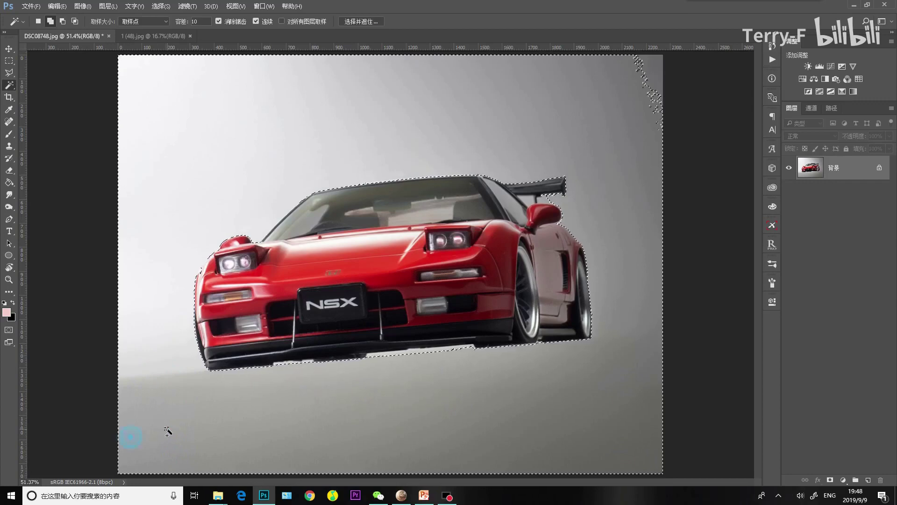
Step: Add the background gap under the rear spoiler and the leftover strip in the photo's upper-right corner to the selection
scroll(324, 242, "up", 3)
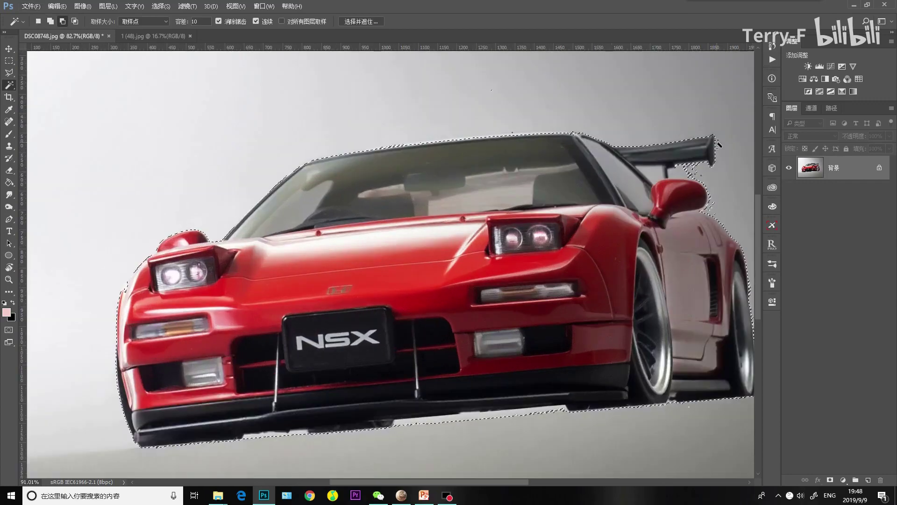
scroll(715, 145, "up", 5)
left_click(619, 231, "shift")
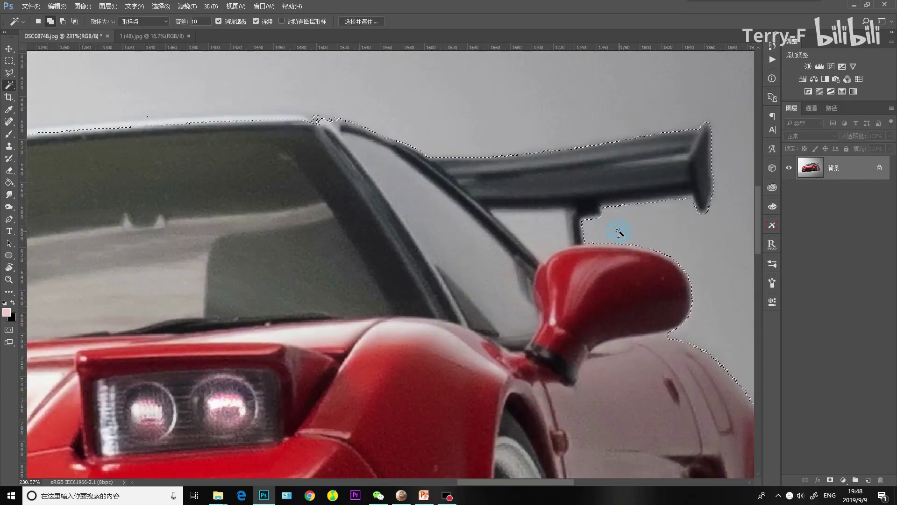
left_click(540, 222, "shift")
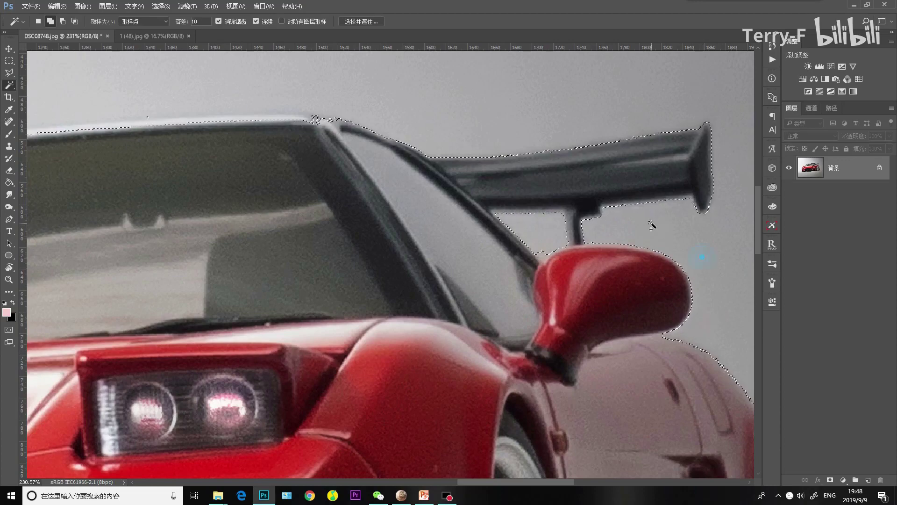
scroll(645, 285, "down", 5)
scroll(291, 264, "up", 3)
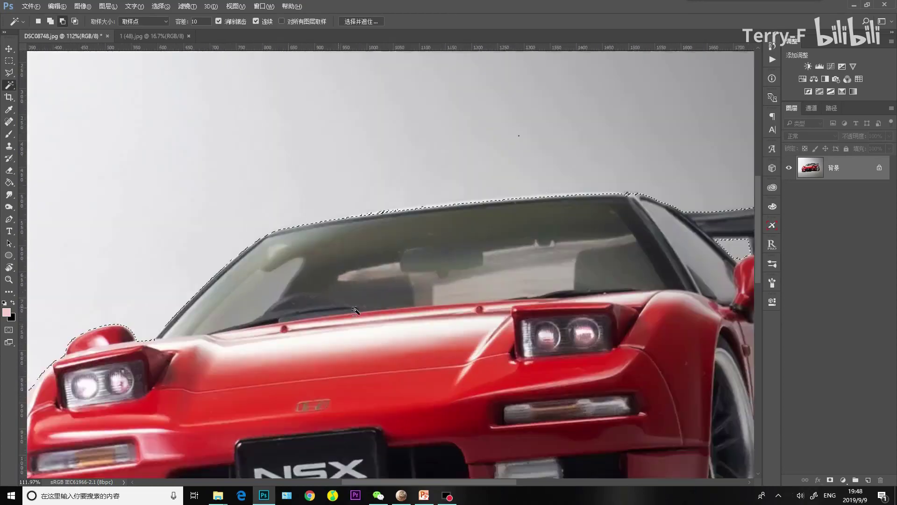
scroll(434, 274, "down", 2)
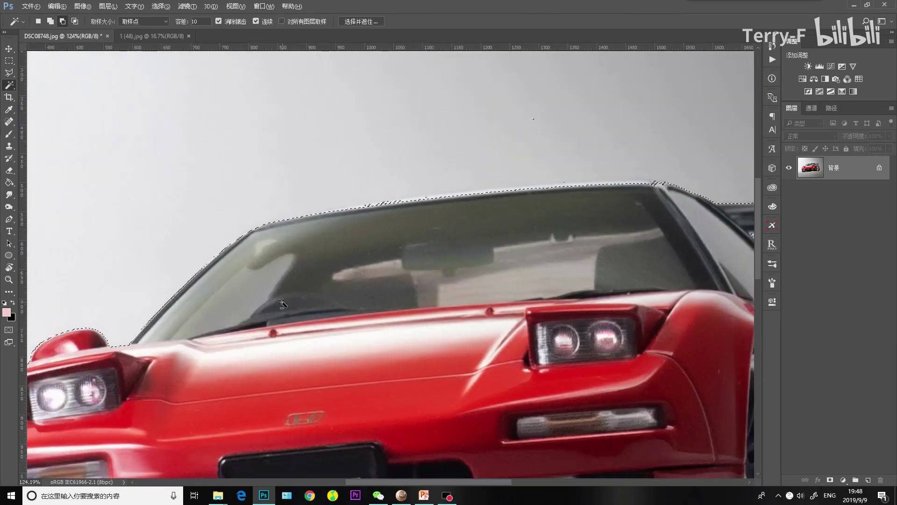
scroll(290, 309, "down", 3)
scroll(289, 308, "down", 2)
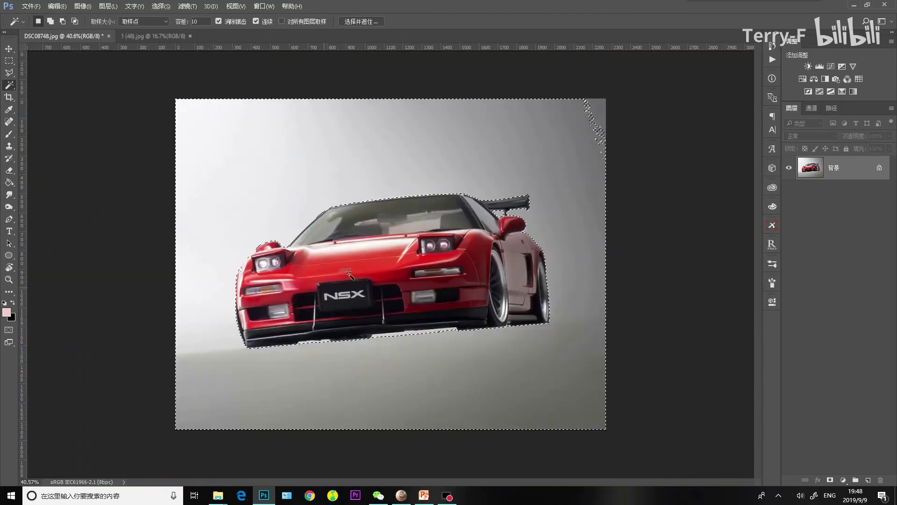
left_click(589, 121, "shift")
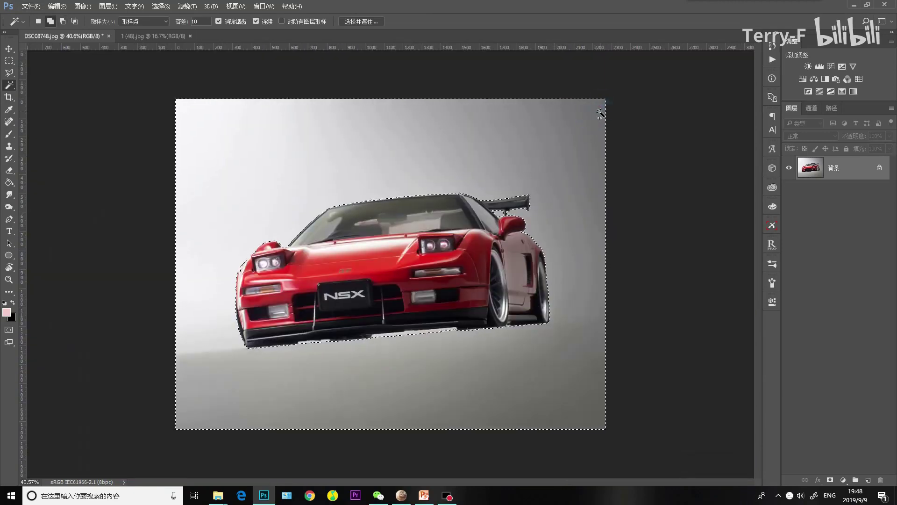
Step: Look over the Quick Selection and Rectangular Marquee tools, then clear the current selection
right_click(9, 85)
left_click(29, 85)
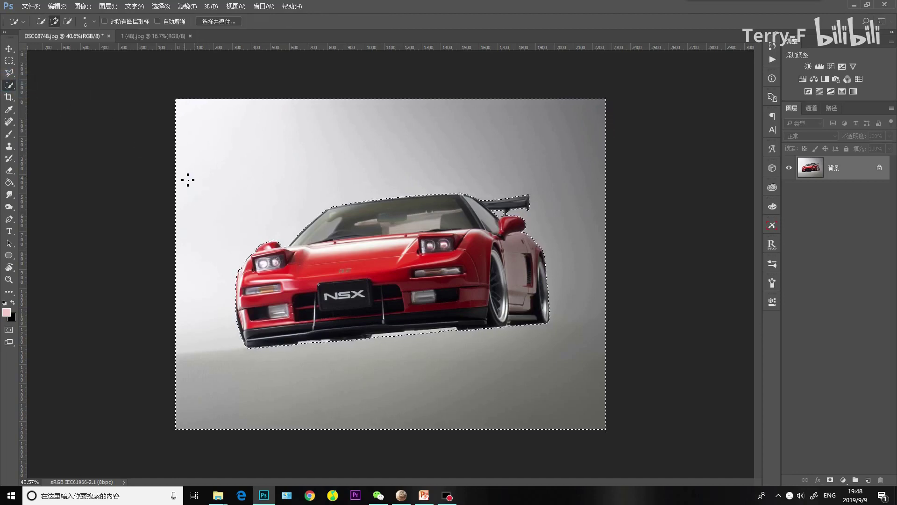
left_click(9, 60)
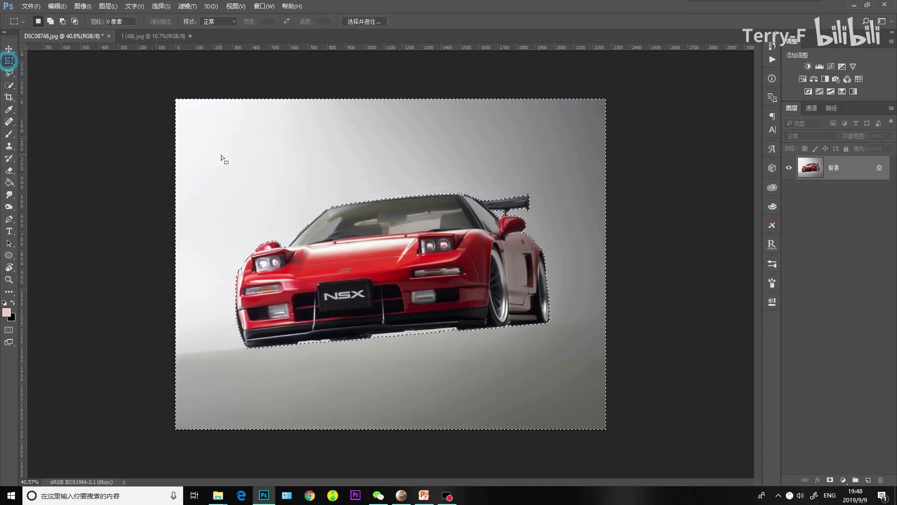
left_click(9, 85)
left_click(12, 61)
left_click(282, 154)
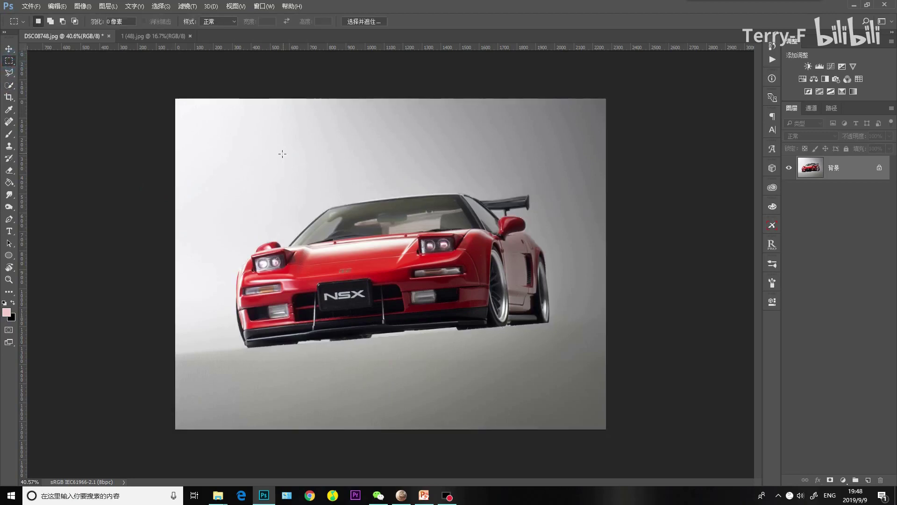
Step: Select the whole background around the car by painting over it with the Quick Selection tool
left_click(9, 85)
mouse_move(177, 150)
left_mouse_down()
mouse_move(233, 153)
mouse_move(317, 123)
mouse_move(416, 129)
left_mouse_up()
left_click_drag(528, 140, 567, 212)
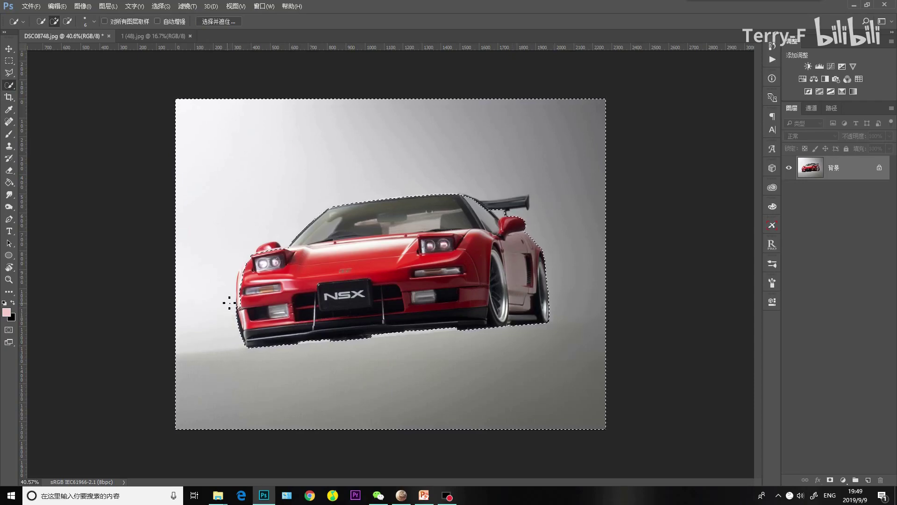
Step: Subtract the car's left pop-up headlight and left front fender edge from the background selection with Quick Selection
scroll(235, 275, "up", 2)
scroll(235, 275, "up", 1)
left_click_drag(617, 187, 454, 188)
left_click(9, 72)
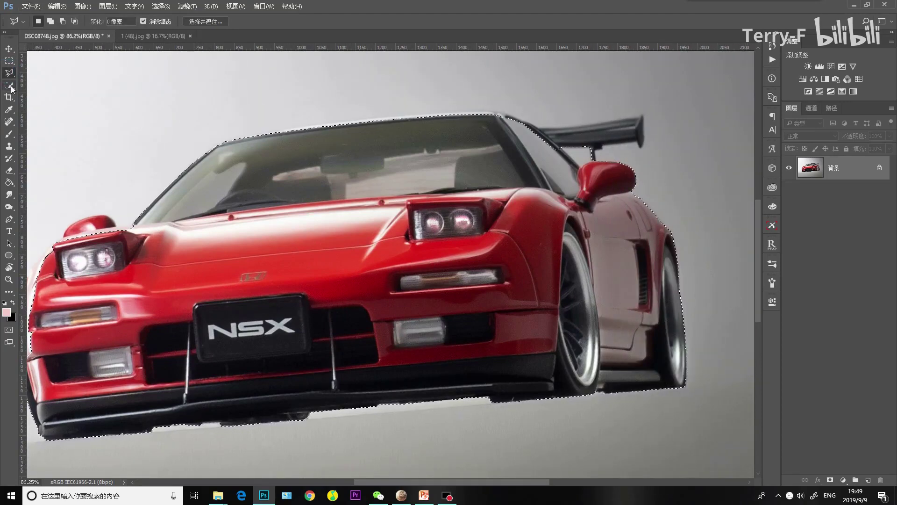
left_click(10, 87)
scroll(511, 175, "up", 3)
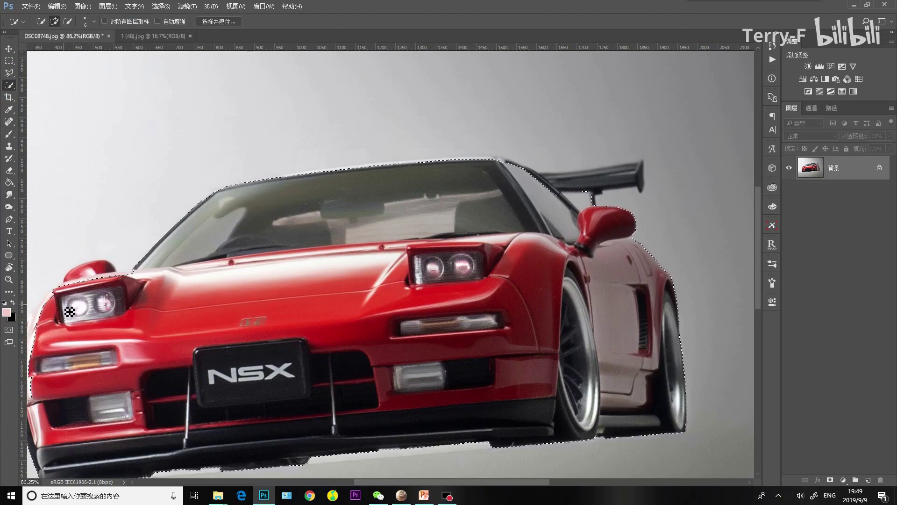
left_click_drag(60, 304, 97, 277)
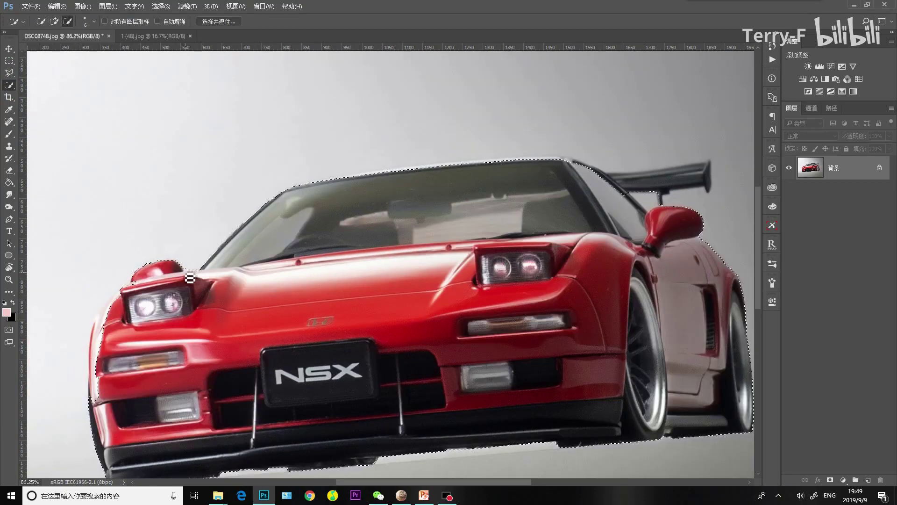
mouse_move(118, 299)
left_mouse_down()
mouse_move(104, 345)
mouse_move(101, 446)
left_mouse_up()
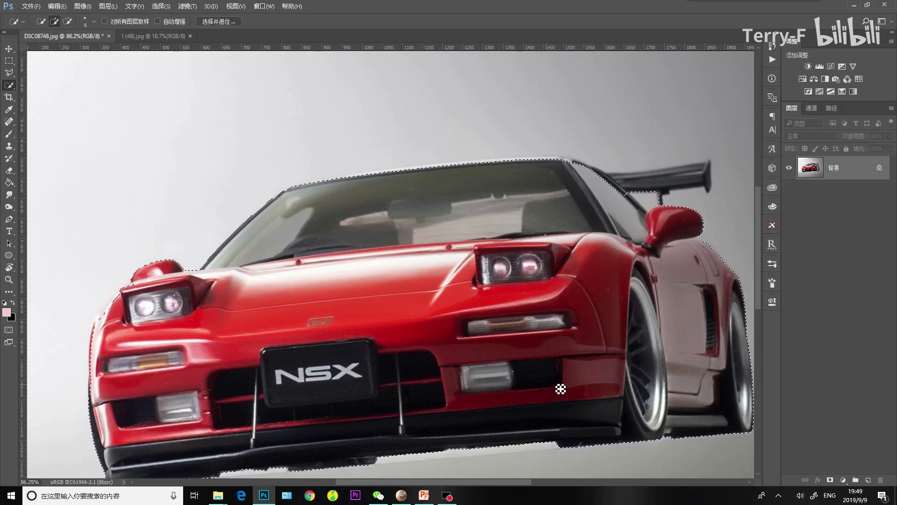
Step: Subtract the black rear spoiler from the background selection with the Quick Selection tool
scroll(603, 369, "right", 5)
scroll(577, 181, "up", 2)
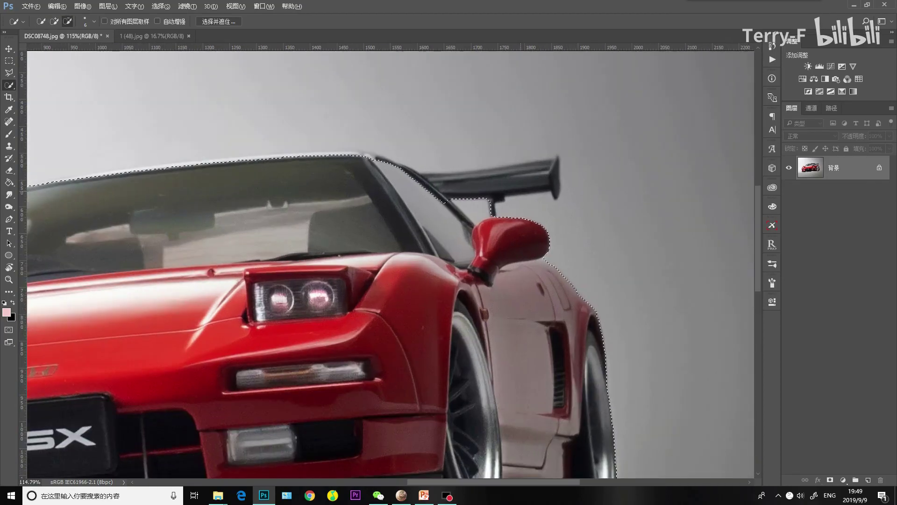
mouse_move(441, 192)
left_mouse_down()
mouse_move(534, 183)
mouse_move(534, 196)
mouse_move(557, 161)
left_mouse_up()
left_click(564, 164, "alt")
Step: Inspect the selection edge along the mirror, roof, windshield and left front fender
scroll(355, 256, "left", 10)
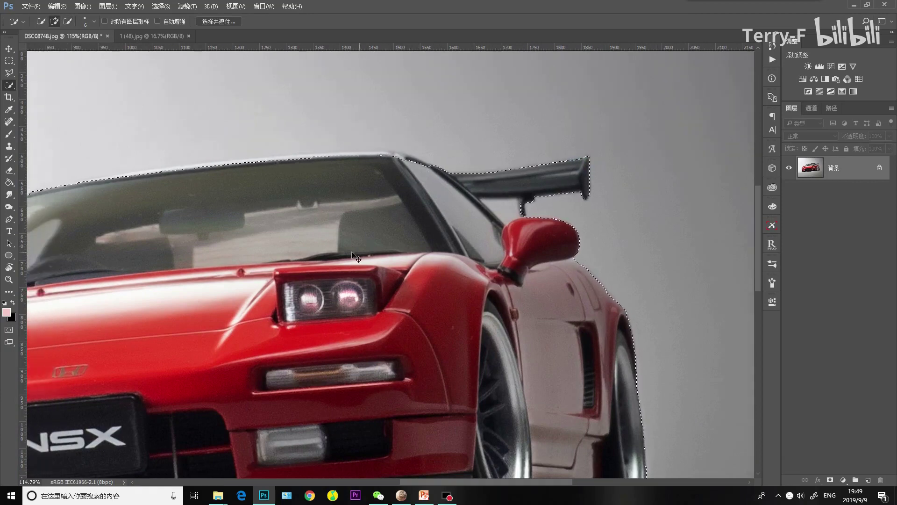
scroll(355, 256, "left", 4)
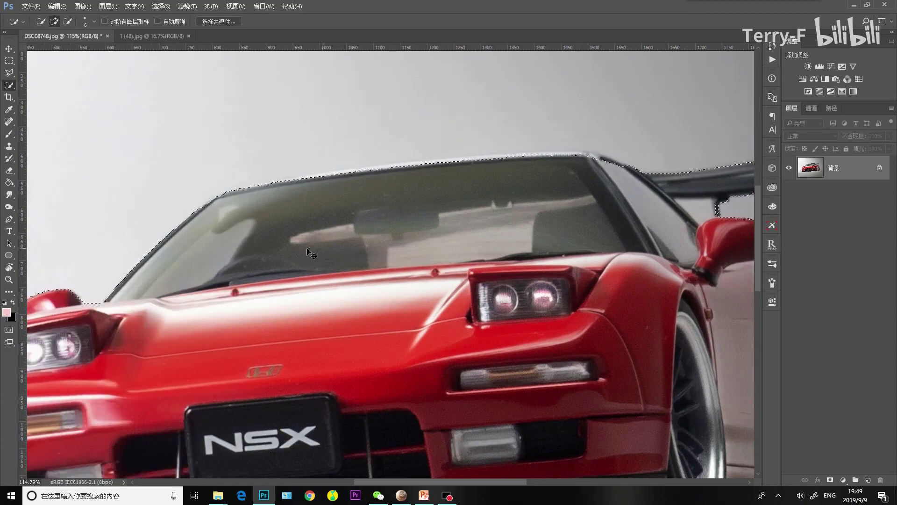
scroll(179, 319, "left", 3)
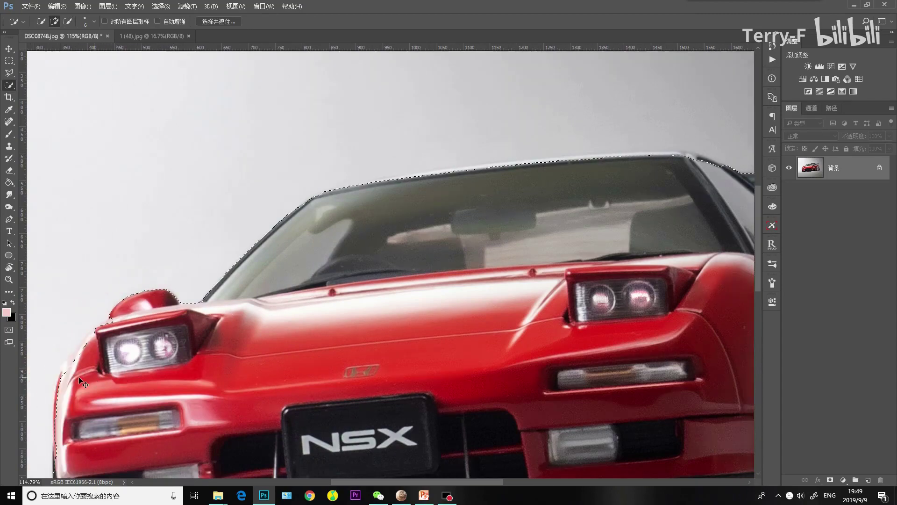
scroll(105, 372, "up", 4)
scroll(105, 372, "down", 8)
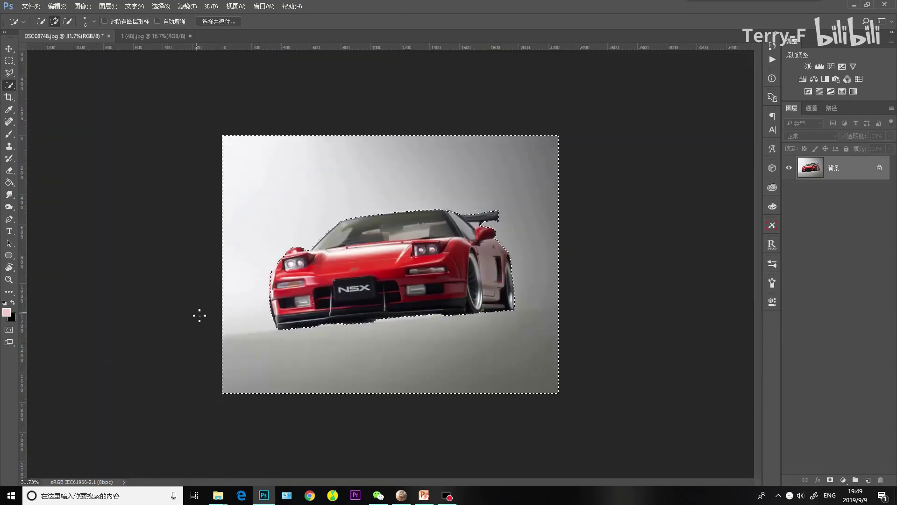
Step: Add the small background gap between the rear spoiler, side window and mirror to the selection with the Magic Wand
right_click(16, 89)
left_click(47, 83)
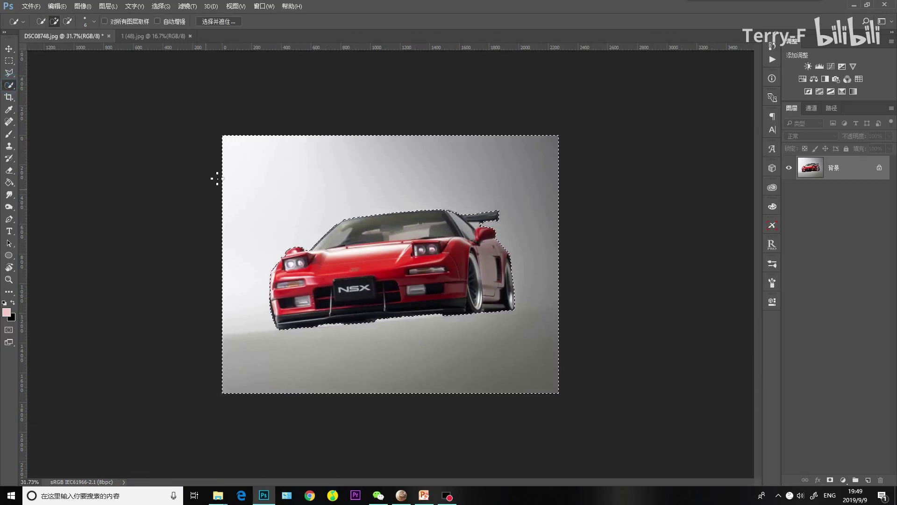
right_click(12, 88)
left_click(40, 94)
scroll(595, 206, "up", 5)
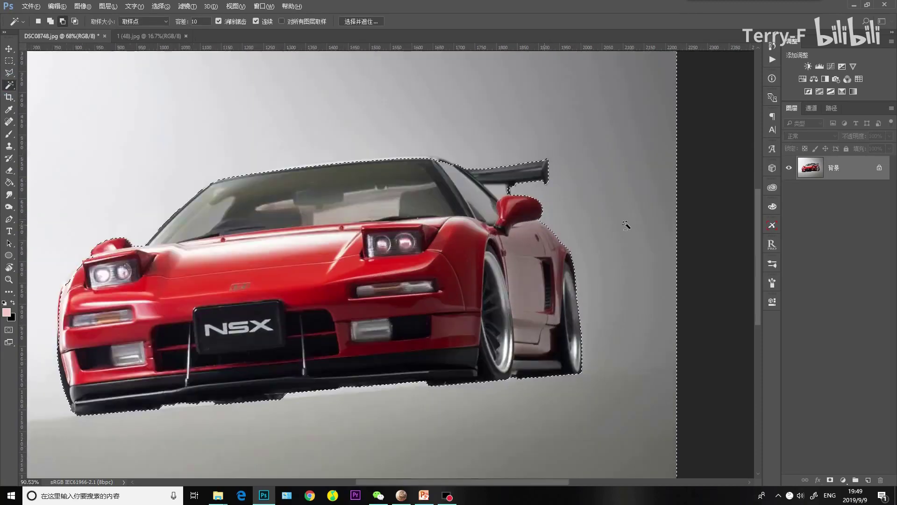
scroll(626, 225, "up", 2)
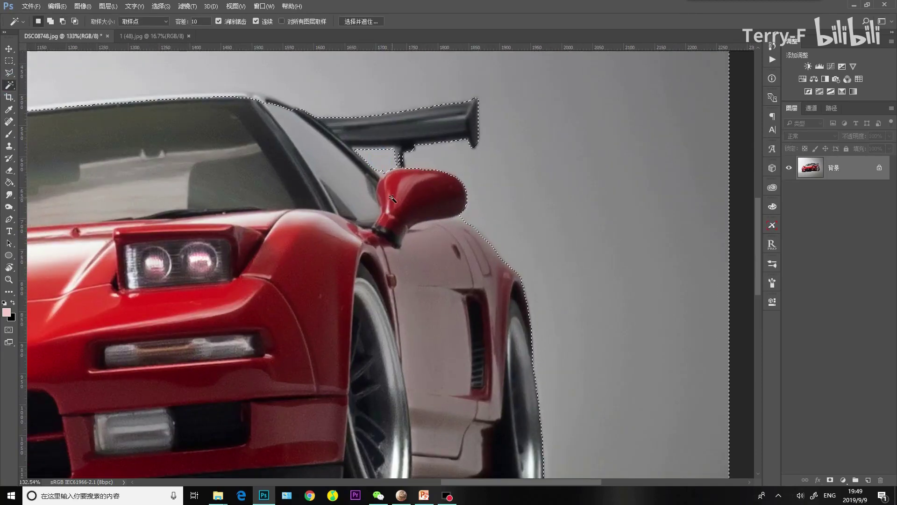
scroll(387, 144, "up", 3)
left_click(368, 213, "shift")
left_click(382, 188, "shift")
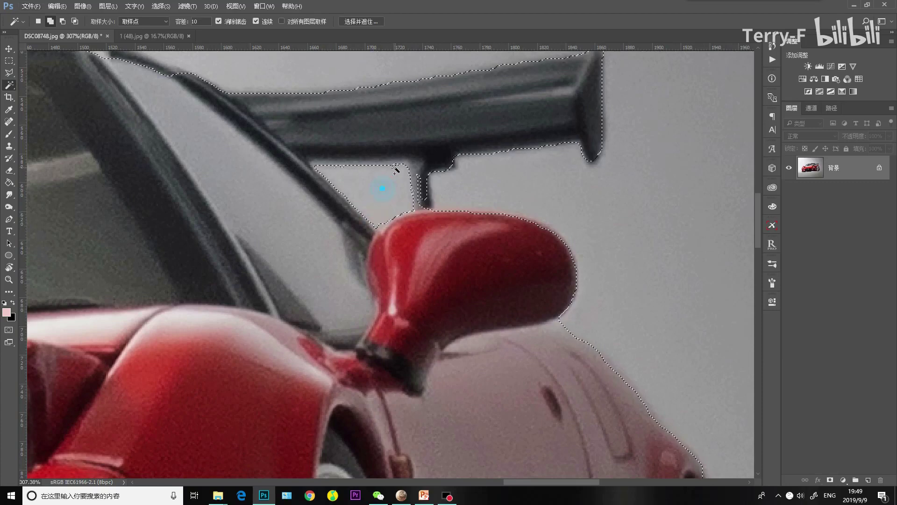
Step: Trace the car's white roof edge down to the rear spoiler with the Polygonal Lasso, set to subtract from the background selection
scroll(395, 169, "down", 4)
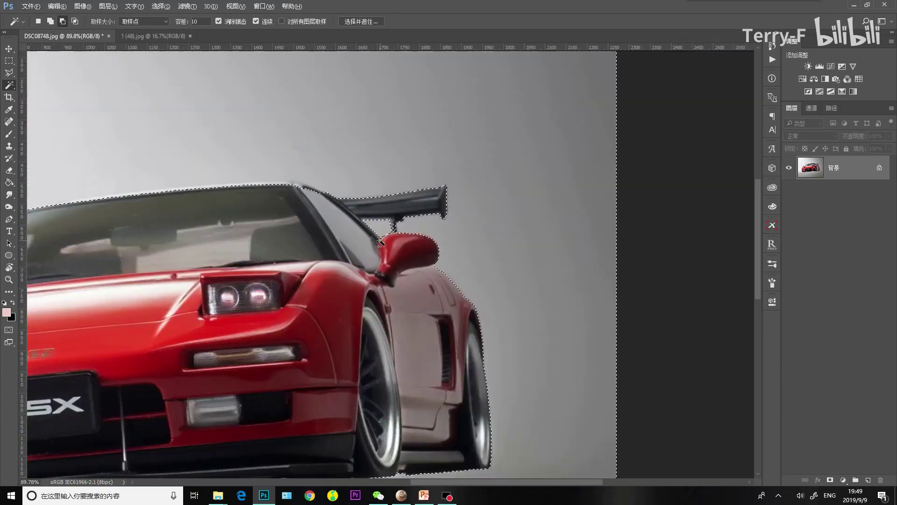
scroll(381, 241, "down", 3)
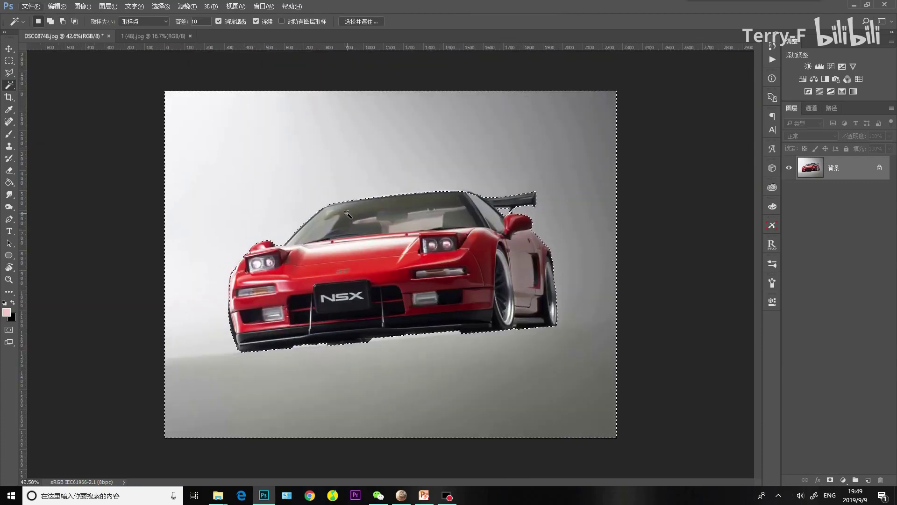
left_click(9, 72)
scroll(572, 203, "up", 1)
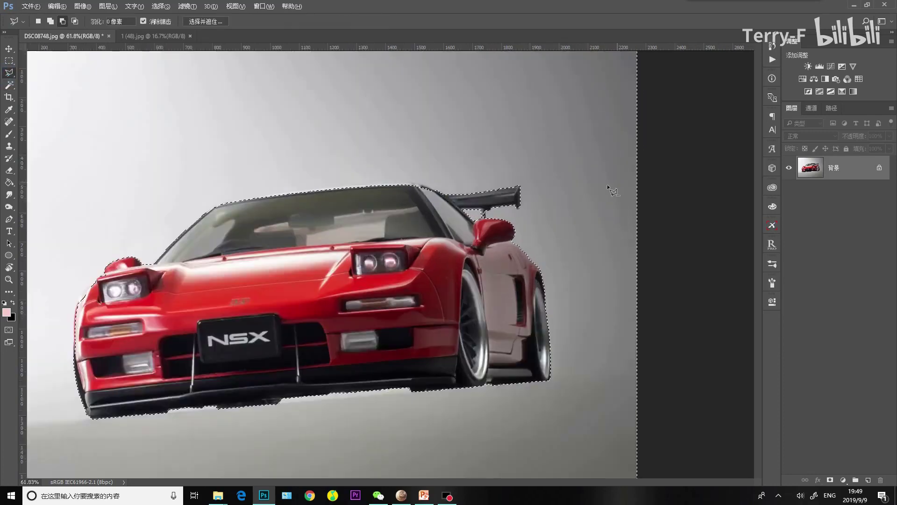
scroll(495, 192, "up", 5)
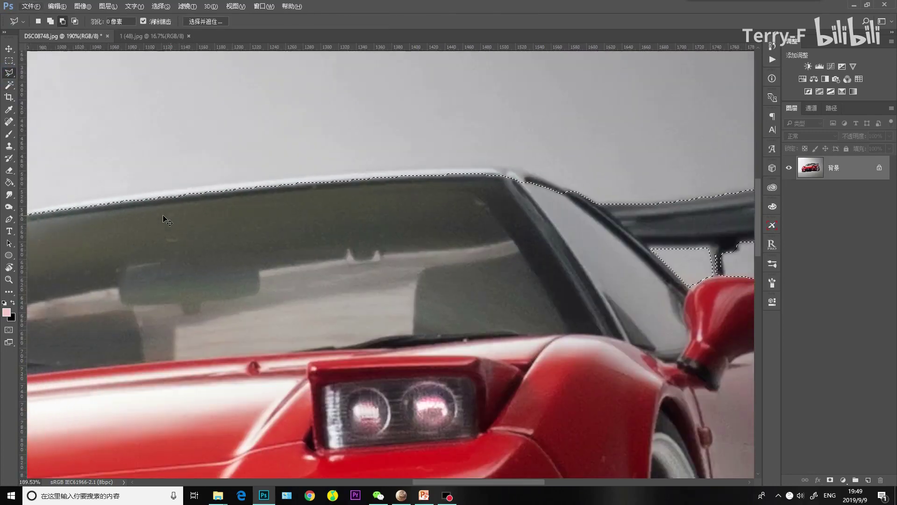
scroll(163, 218, "left", 5)
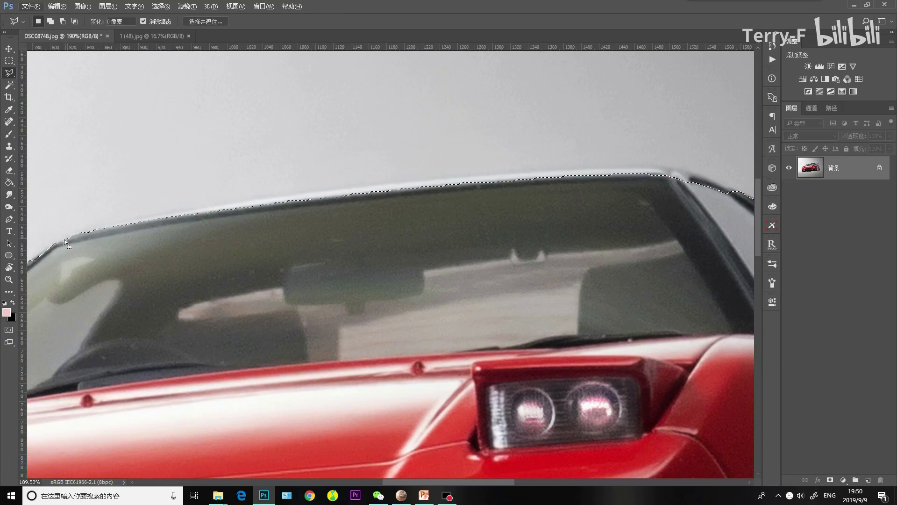
key("shift")
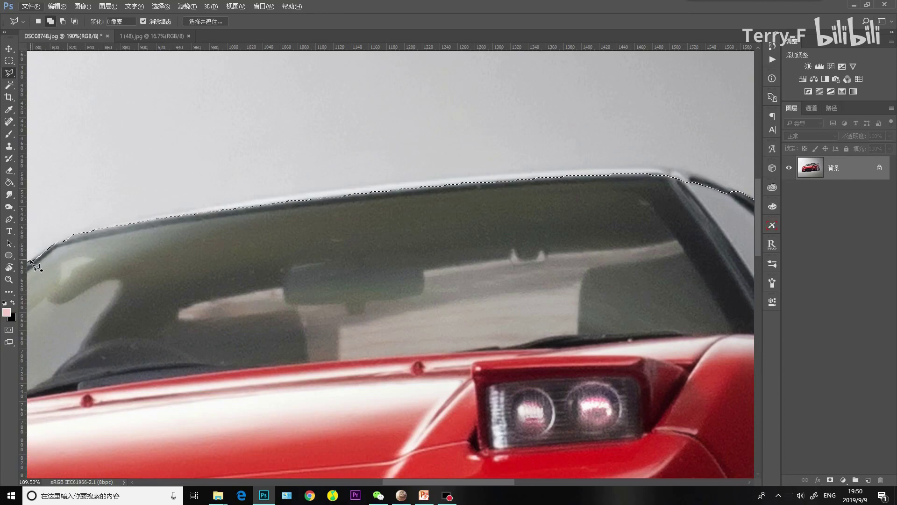
key("alt")
left_click(63, 237)
left_click(240, 200)
left_click(395, 185)
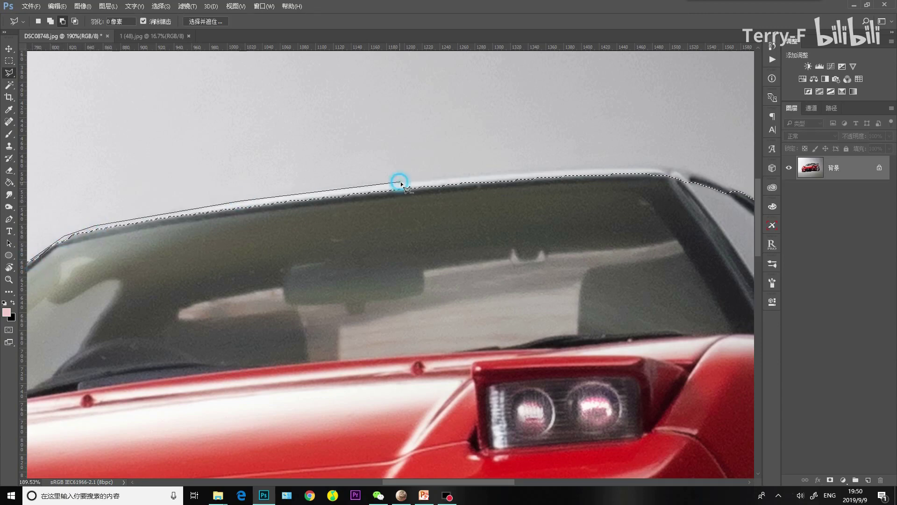
left_click(664, 166)
left_click(703, 176)
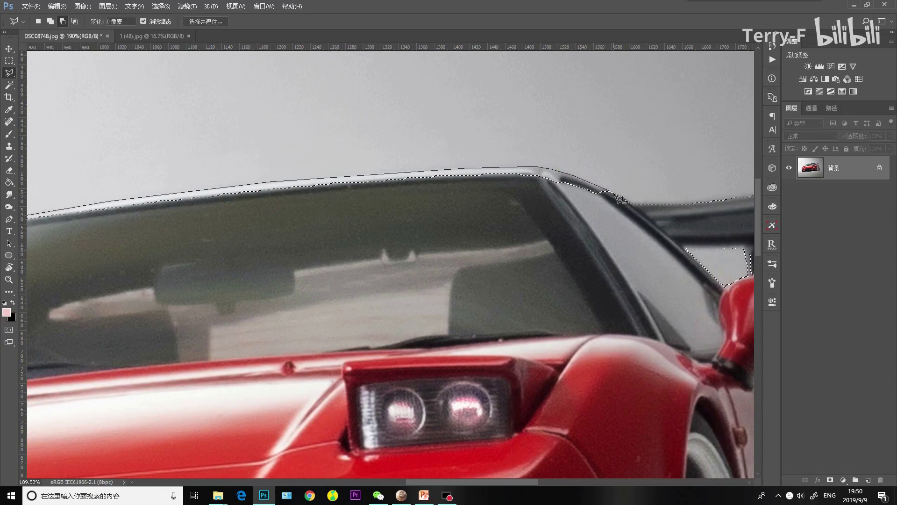
left_click(633, 200)
Step: Continue the polygonal outline around the rear spoiler and its support, closing it across the windshield to subtract the enclosed car area
scroll(643, 201, "right", 3)
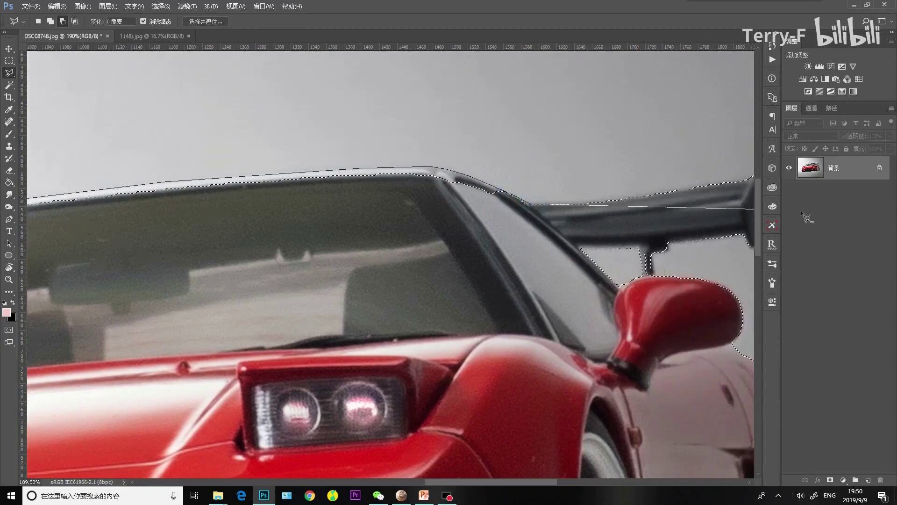
left_click(580, 201)
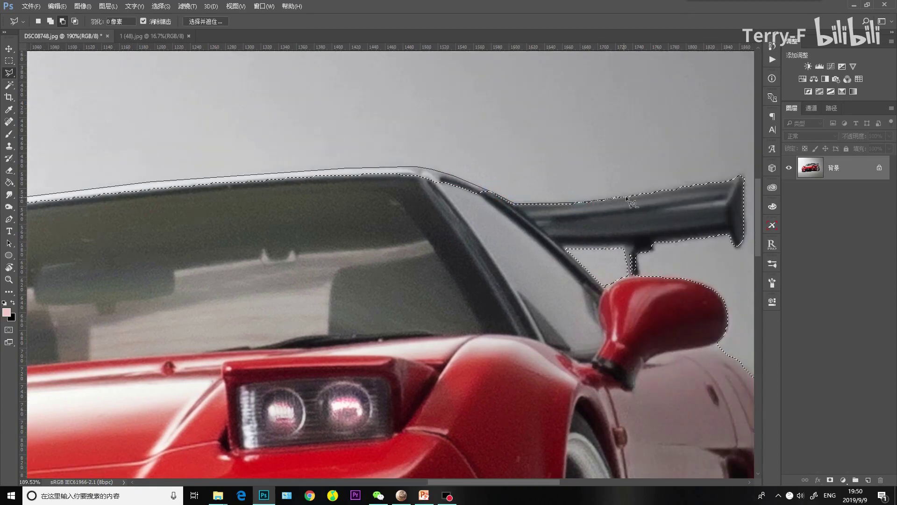
left_click(698, 185)
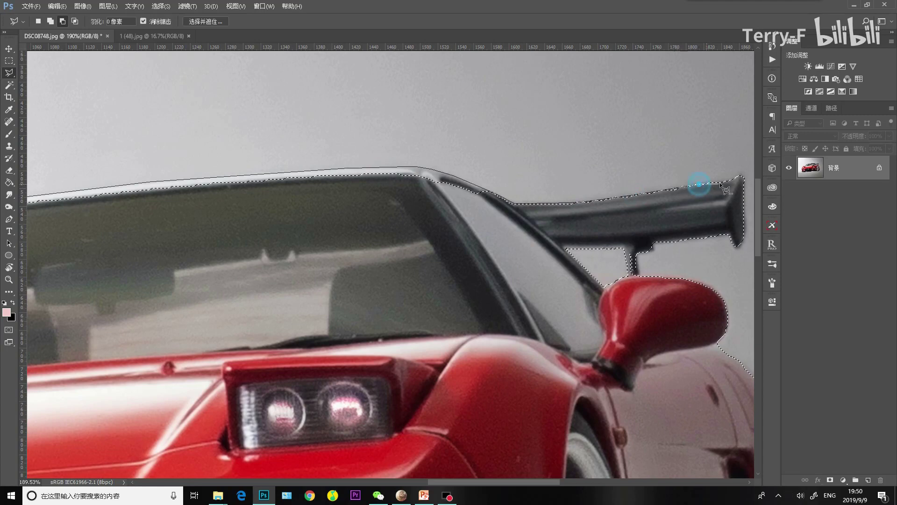
left_click(741, 177)
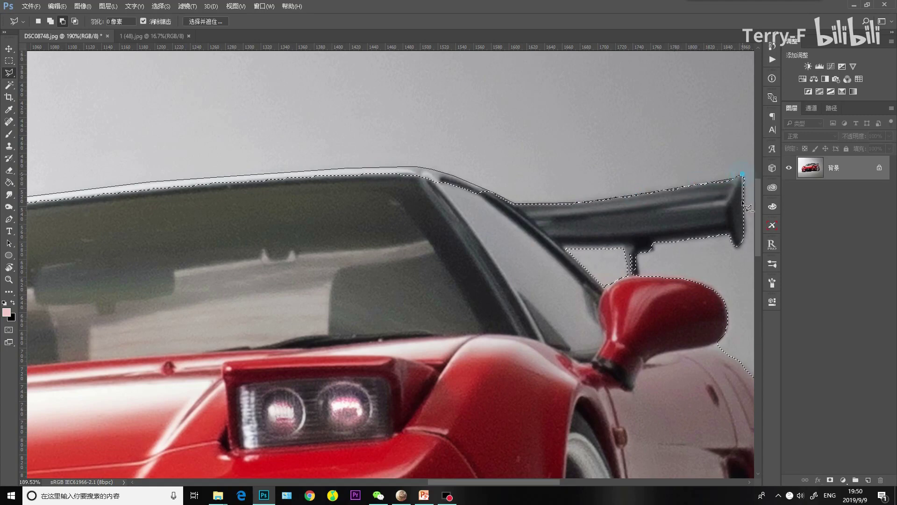
left_click(743, 240)
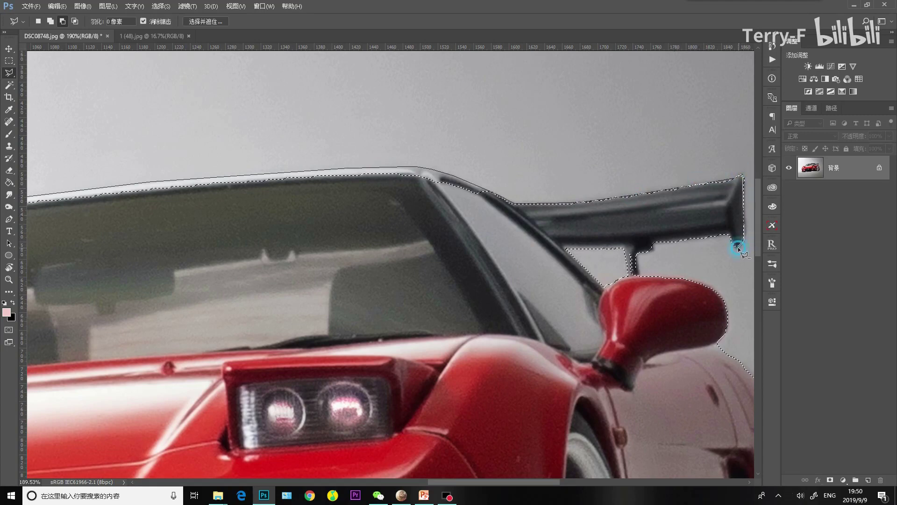
left_click(727, 234)
left_click(682, 240)
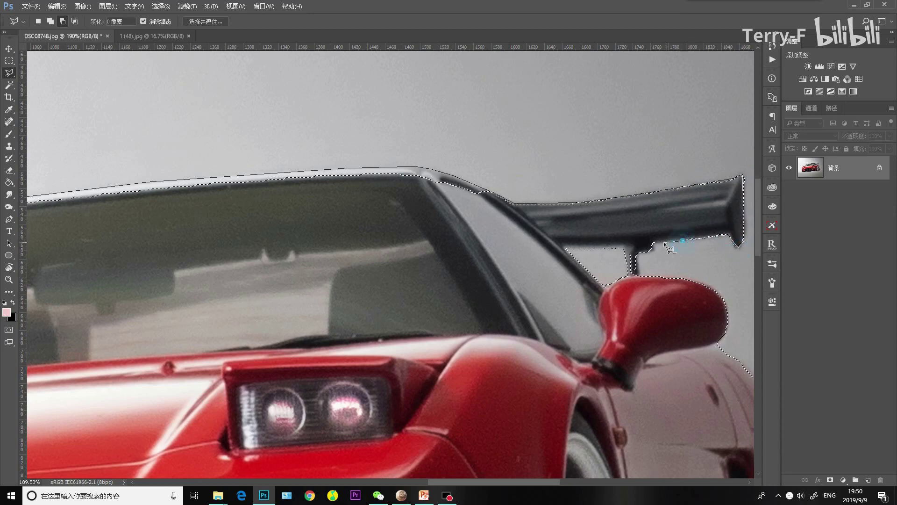
left_click(637, 255)
left_click(627, 284)
left_click(627, 239)
left_click(543, 224)
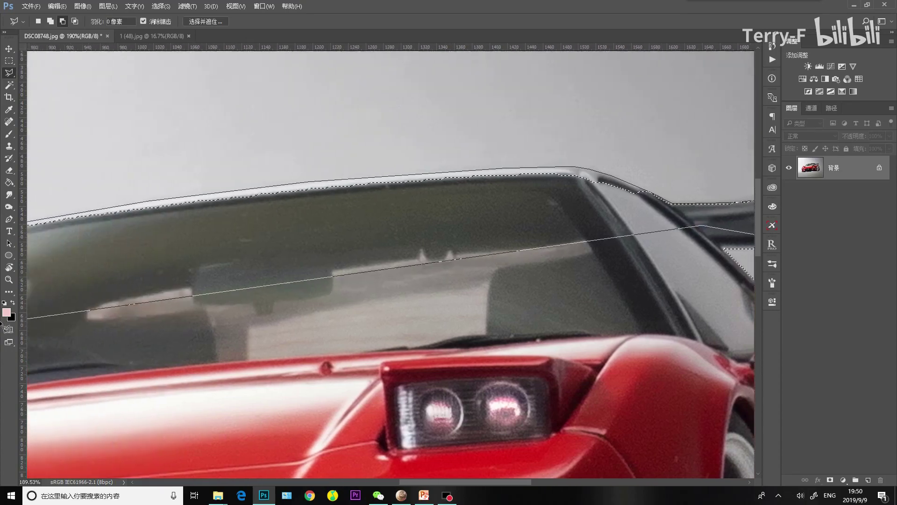
left_click(135, 325)
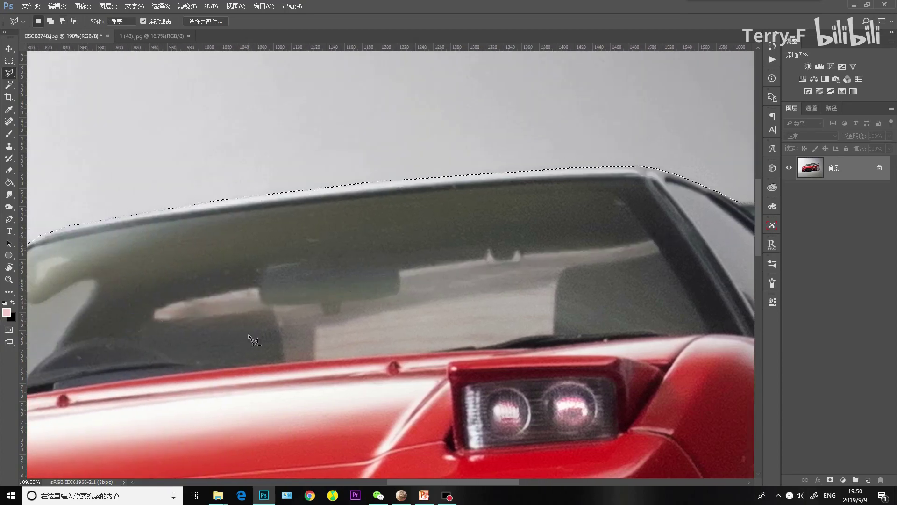
Step: Subtract the pale left front fender edge, up to the pop-up headlight, from the background selection with the freehand Lasso
key("ctrl+0")
scroll(206, 281, "up", 5)
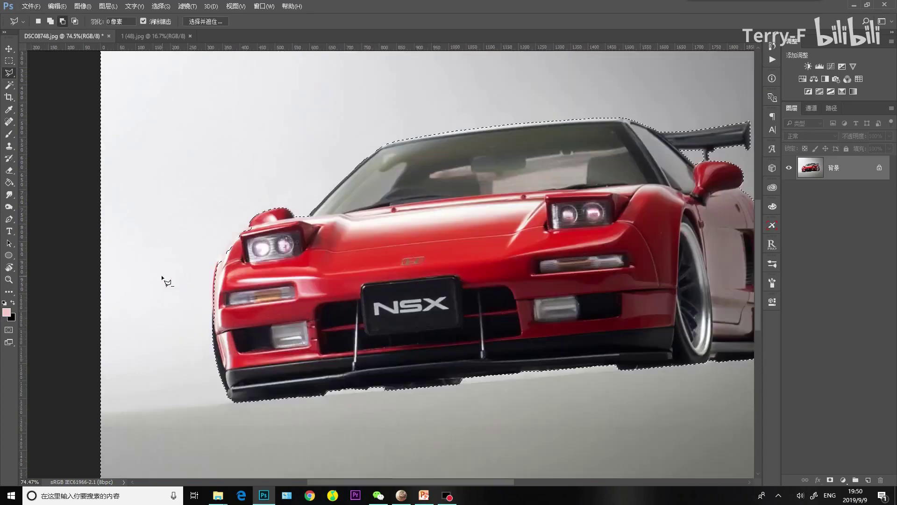
scroll(296, 212, "up", 3)
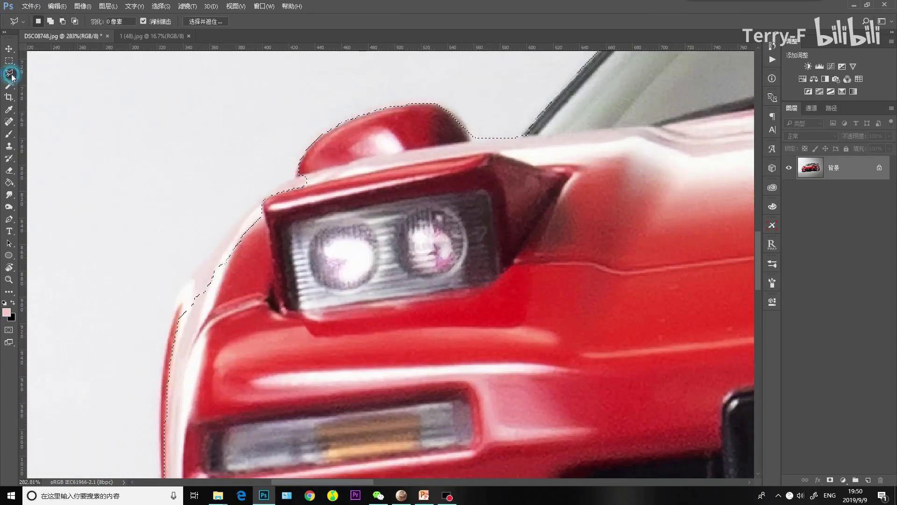
right_click(9, 72)
left_click(47, 73)
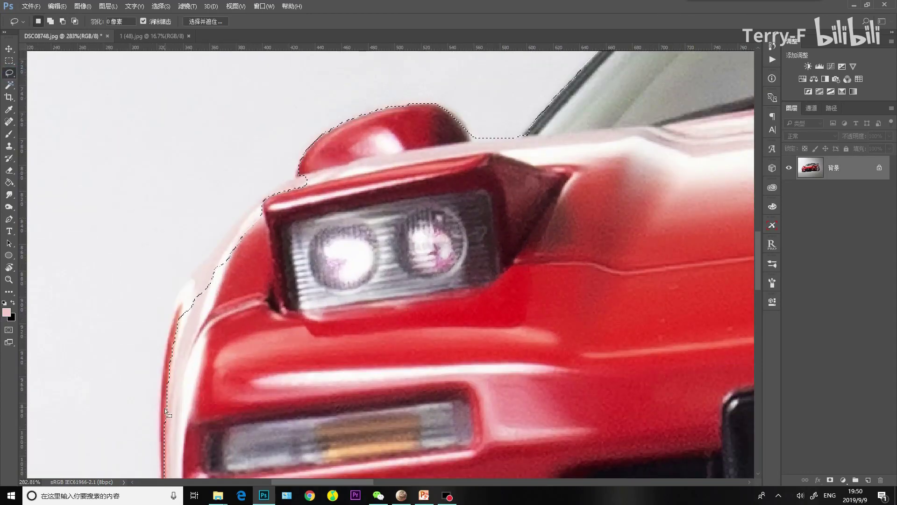
scroll(164, 404, "down", 2)
scroll(164, 403, "down", 1)
key("alt")
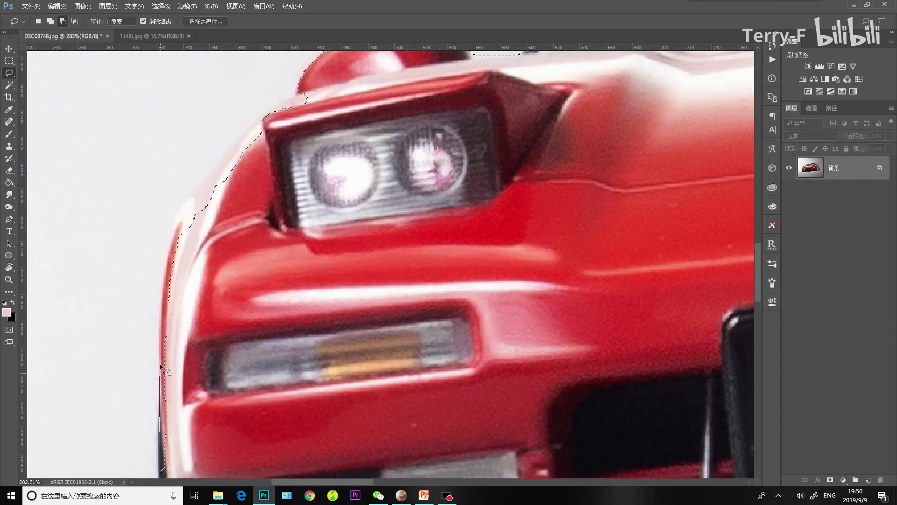
mouse_move(161, 321)
left_mouse_down()
mouse_move(179, 221)
mouse_move(231, 151)
left_mouse_up()
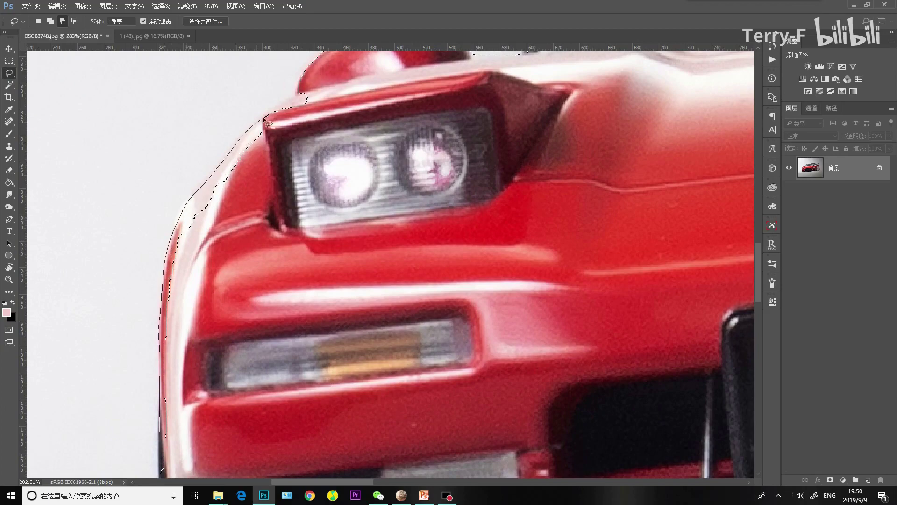
left_click_drag(354, 140, 346, 149)
Step: Refine the curved upper part of the left front fender by subtracting the remaining sliver with the Lasso
scroll(151, 318, "up", 1)
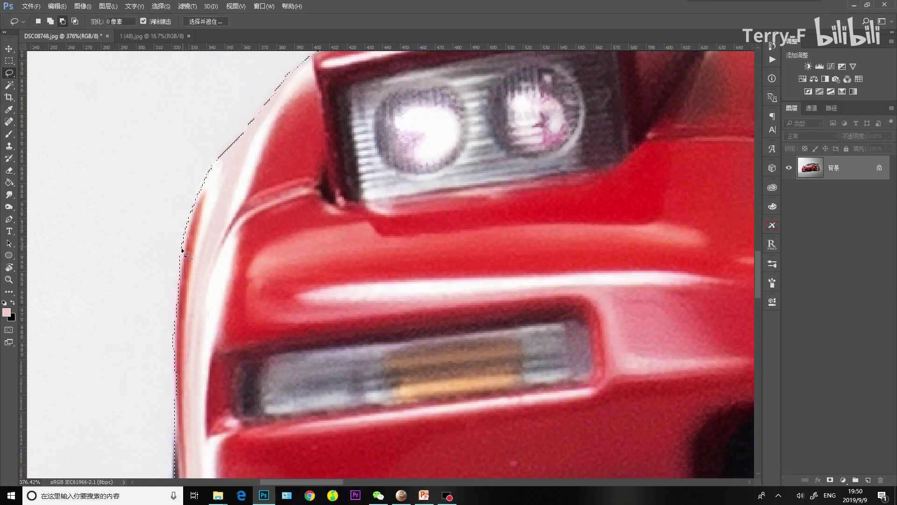
left_click_drag(180, 252, 211, 162)
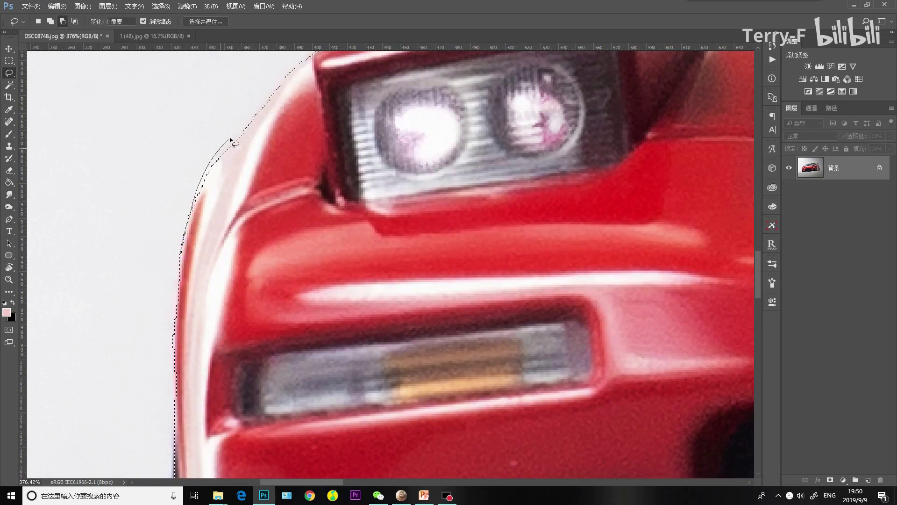
left_click_drag(256, 114, 290, 82)
Step: Add the thin background strip beside the lower left front fender back to the selection with the Lasso
key("shift")
scroll(194, 335, "down", 3)
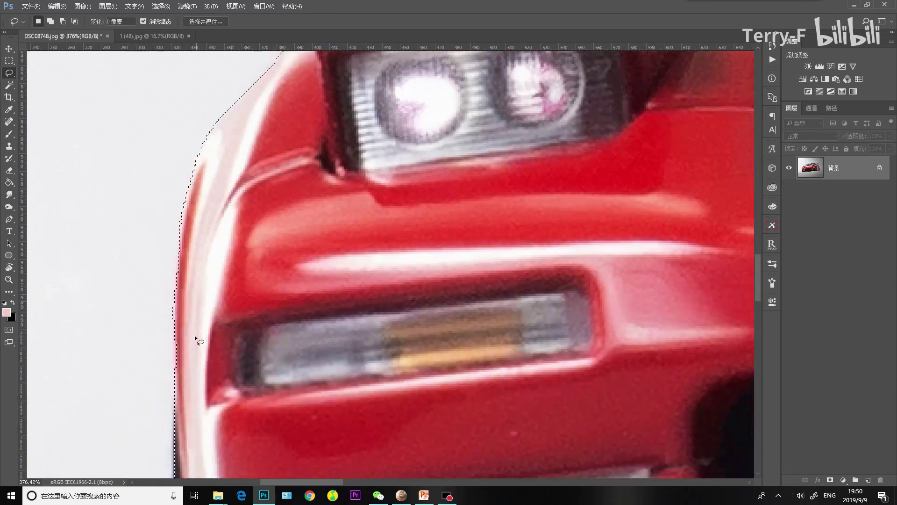
left_click_drag(175, 205, 177, 265)
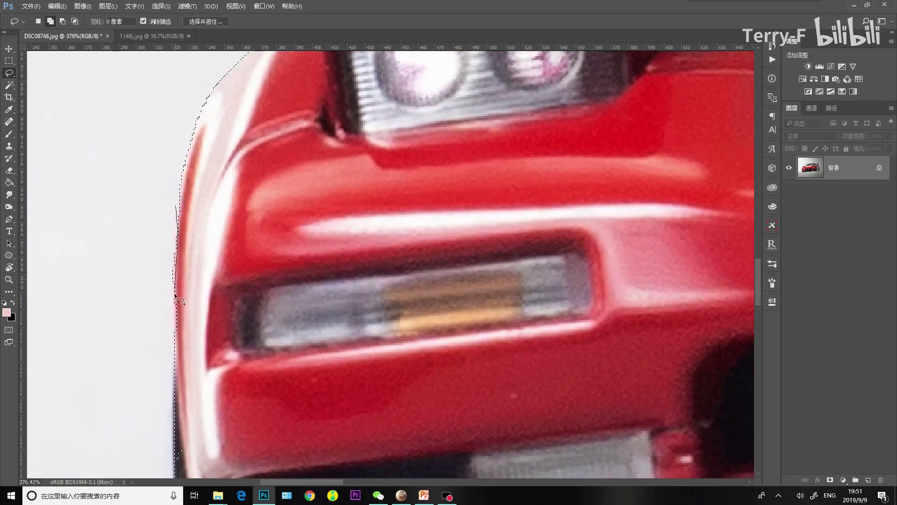
mouse_move(176, 296)
left_mouse_down()
mouse_move(149, 339)
mouse_move(173, 360)
left_mouse_up()
mouse_move(175, 322)
left_mouse_down()
mouse_move(176, 366)
mouse_move(140, 356)
left_mouse_up()
scroll(200, 338, "down", 6)
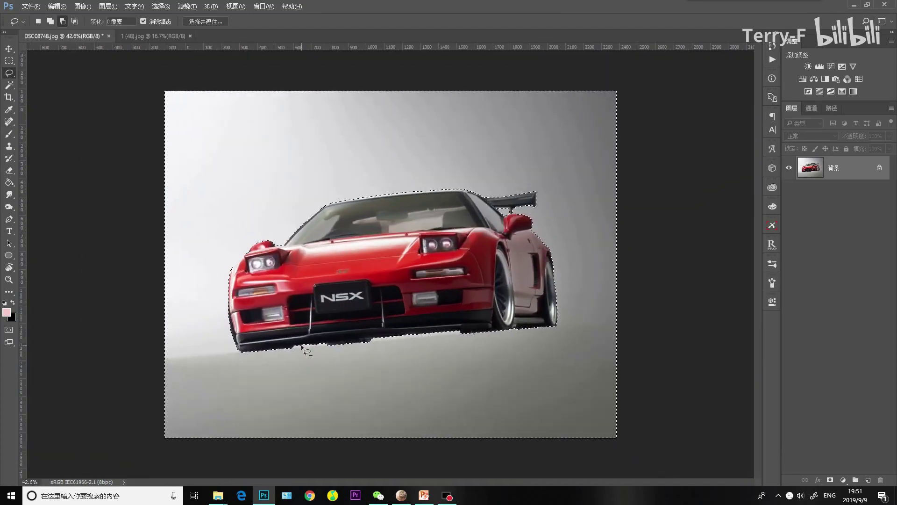
Step: Inspect the selection edge along the roof, side window and rear spoiler, and over the whole car
scroll(394, 269, "up", 1)
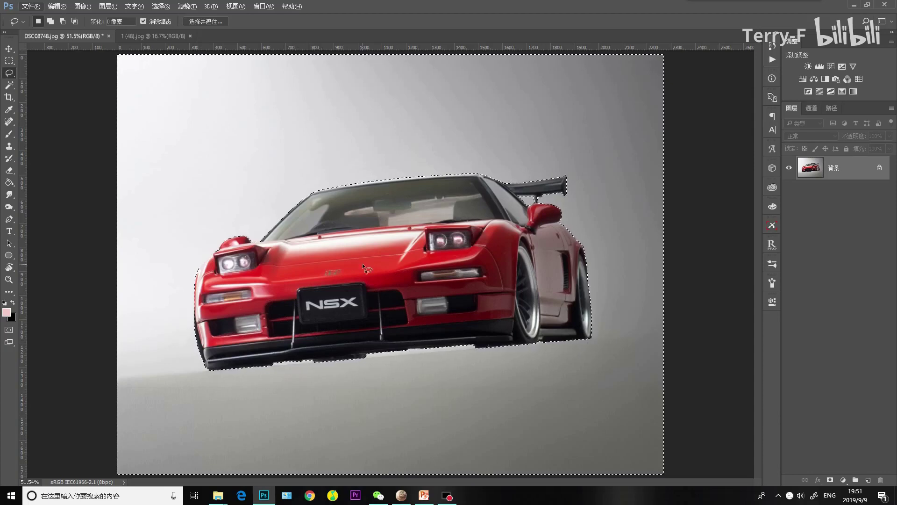
scroll(504, 182, "up", 4)
scroll(492, 236, "up", 3)
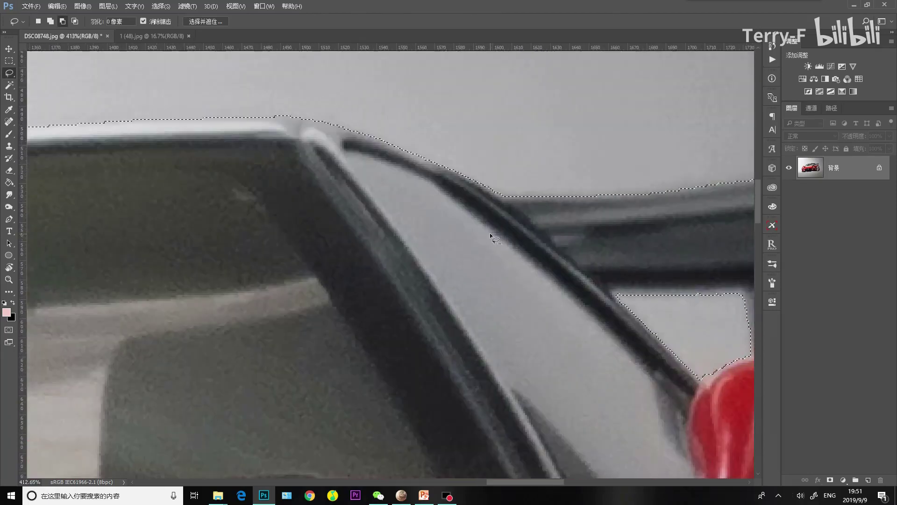
scroll(567, 264, "right", 2)
scroll(566, 264, "right", 3)
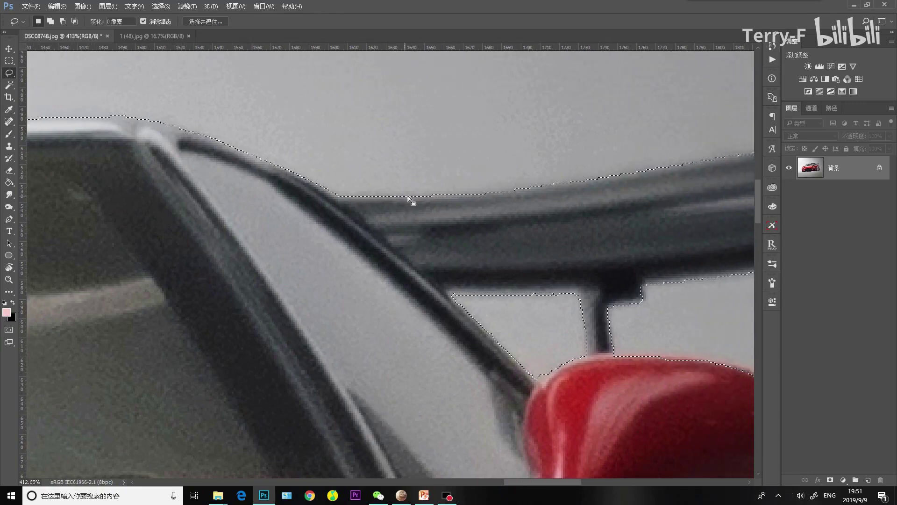
scroll(373, 212, "down", 4)
scroll(373, 211, "down", 2)
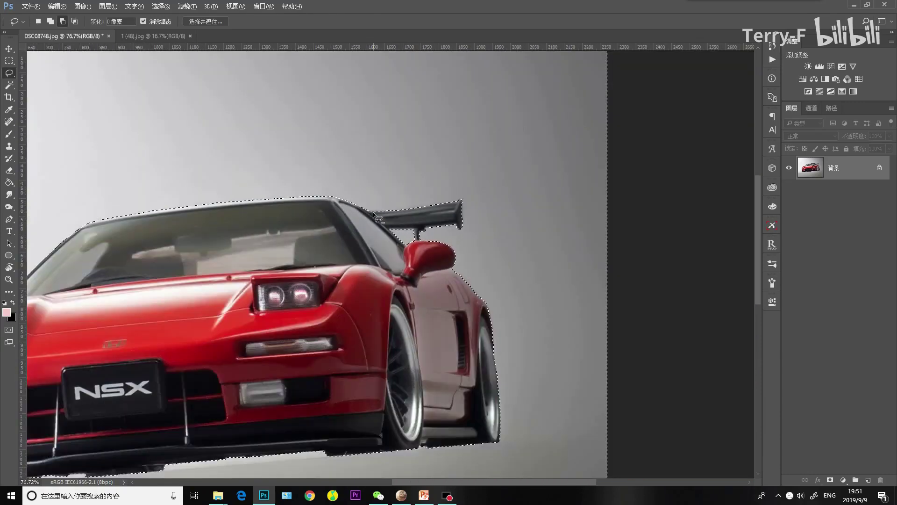
scroll(335, 206, "down", 2)
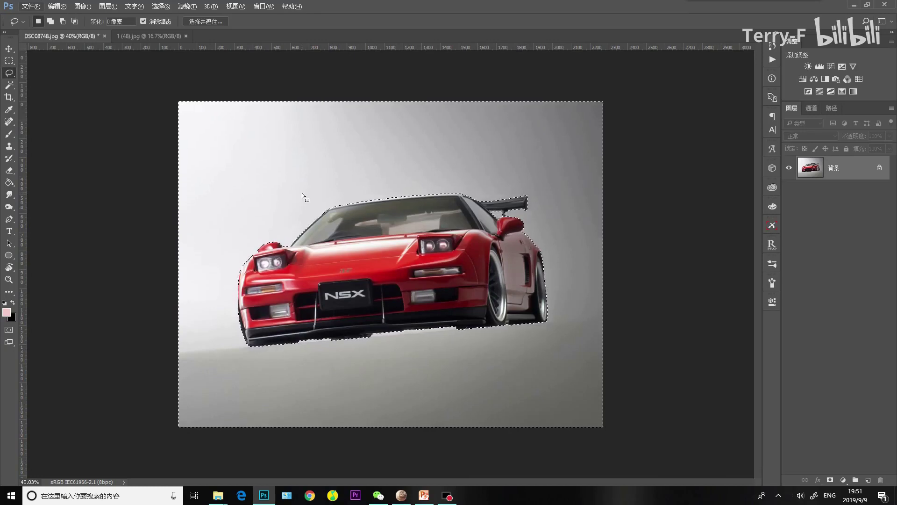
Step: Feather the background selection with a radius of 0.7 pixels
right_click(338, 158)
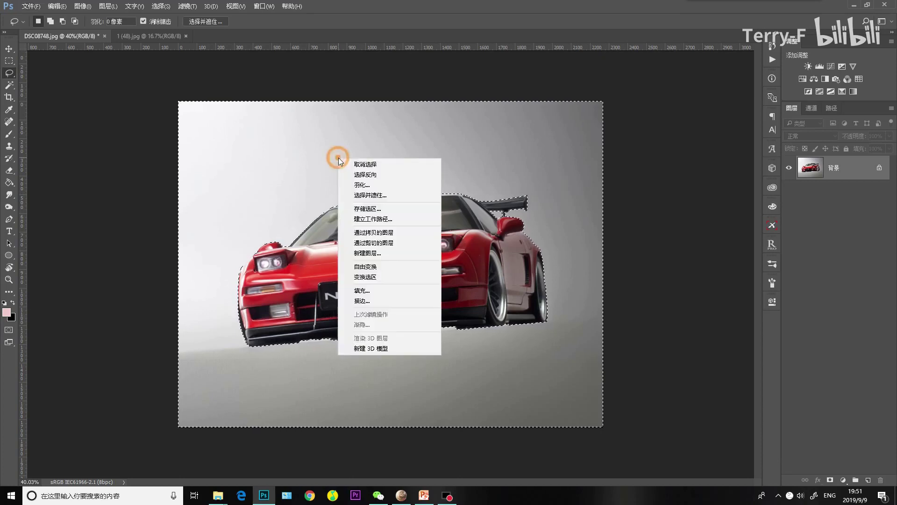
left_click(368, 184)
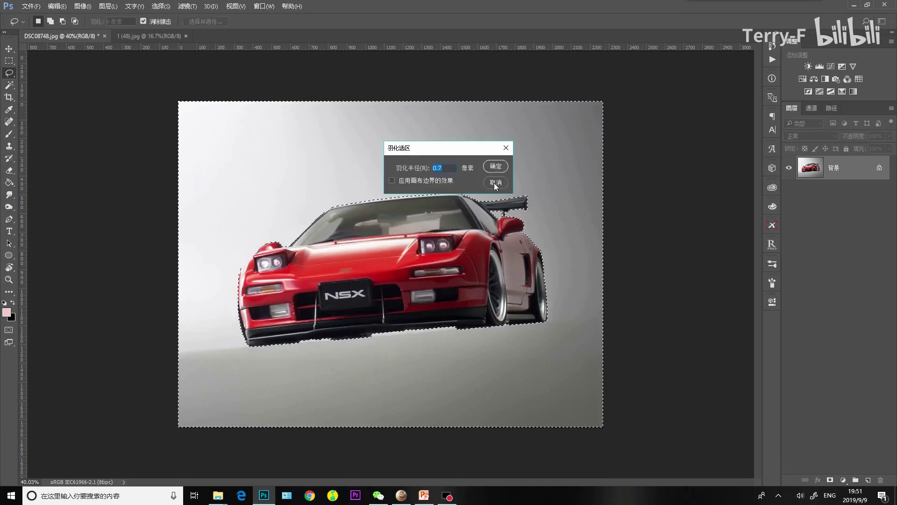
mouse_move(418, 167)
left_mouse_down()
mouse_move(436, 172)
mouse_move(419, 172)
left_mouse_up()
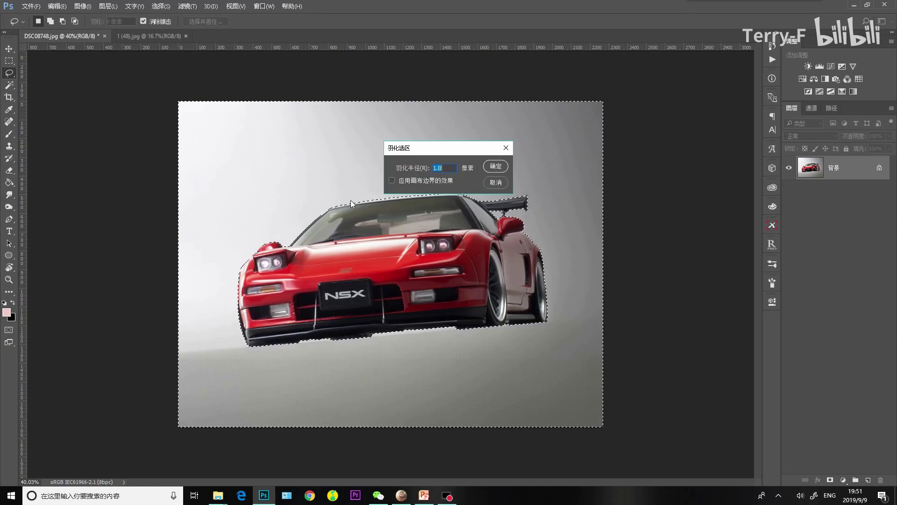
left_click(497, 165)
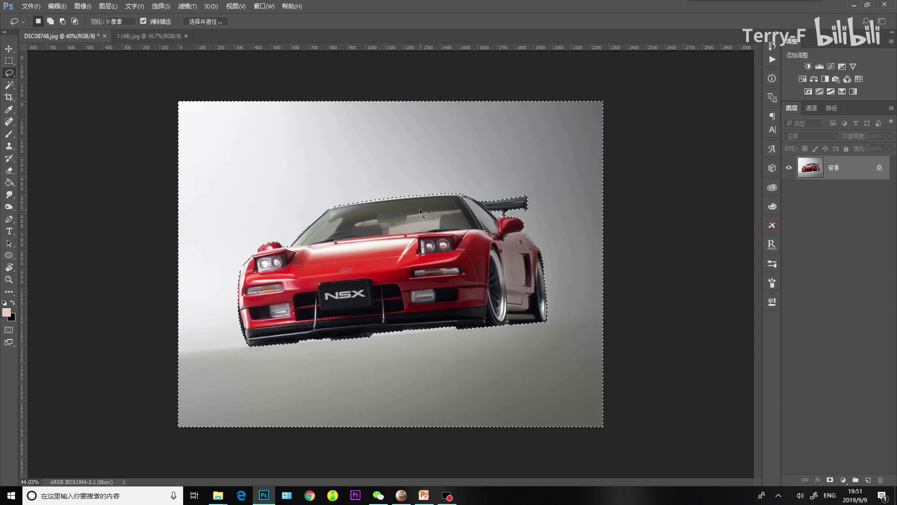
scroll(419, 208, "up", 3)
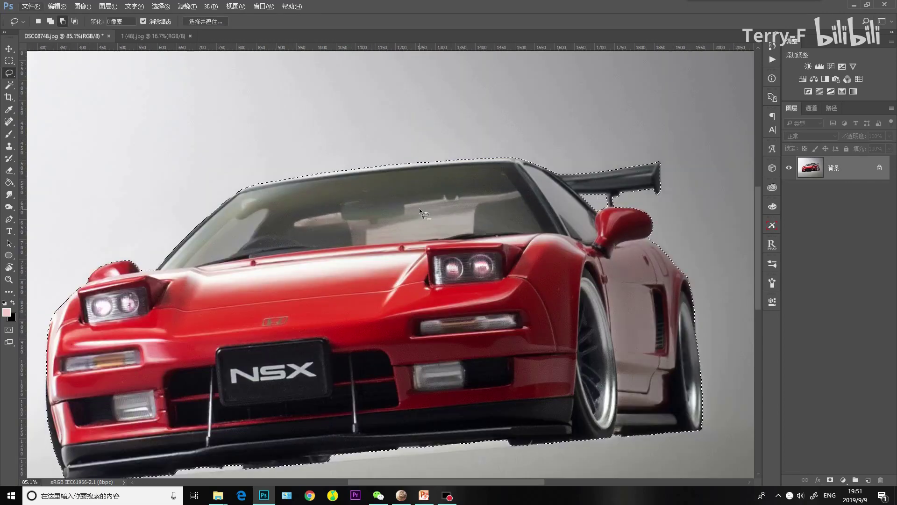
Step: Refine the background selection with Select and Mask, using smooth 12, feather 1.9 pixels and shift edge +15%
left_click(205, 21)
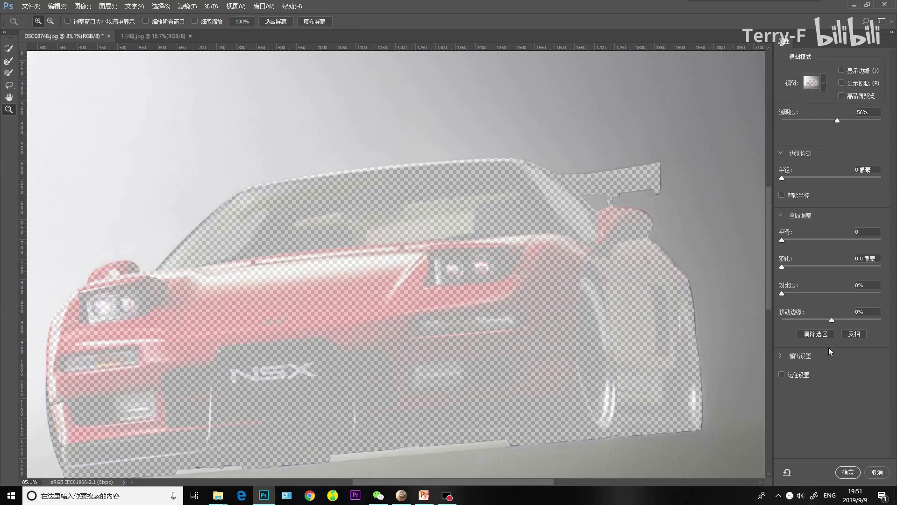
left_click(875, 472)
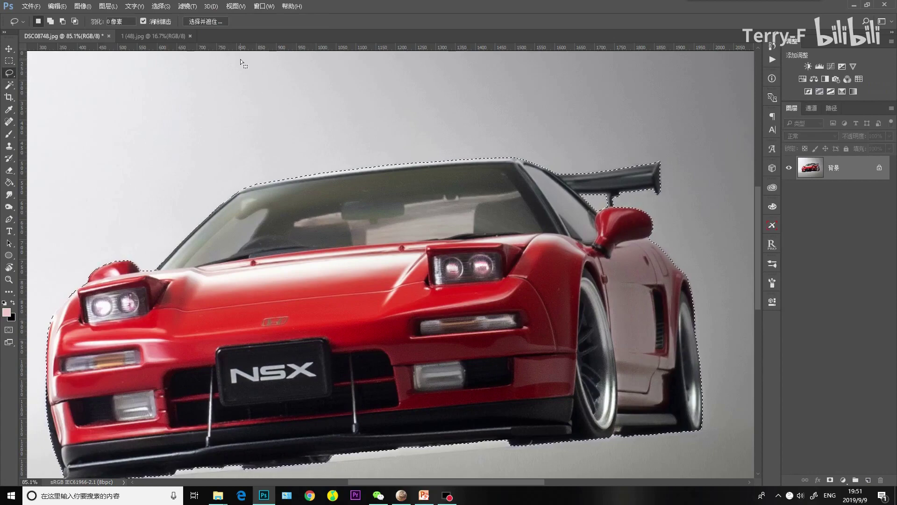
left_click(206, 22)
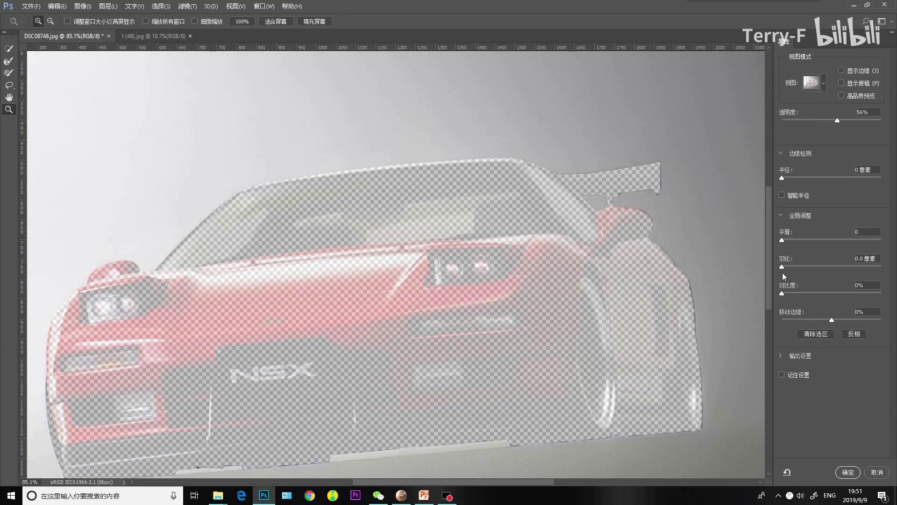
left_click(793, 265)
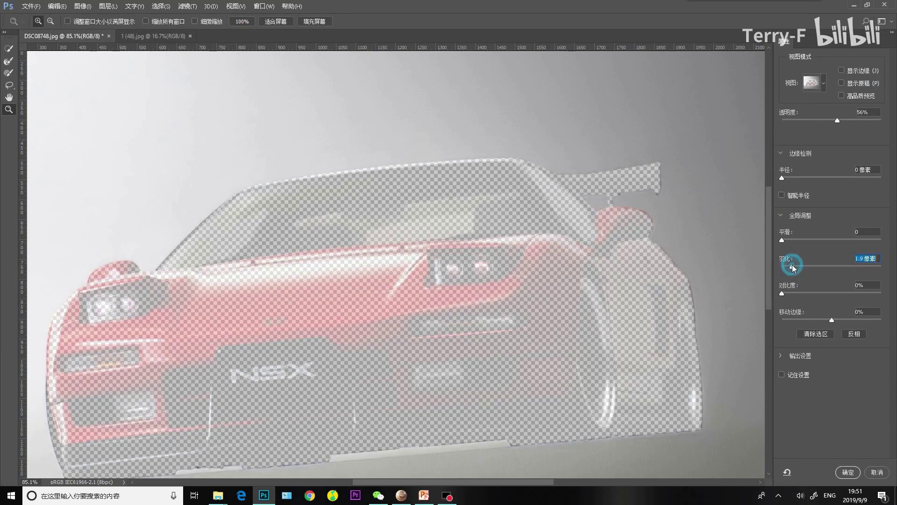
left_click(793, 240)
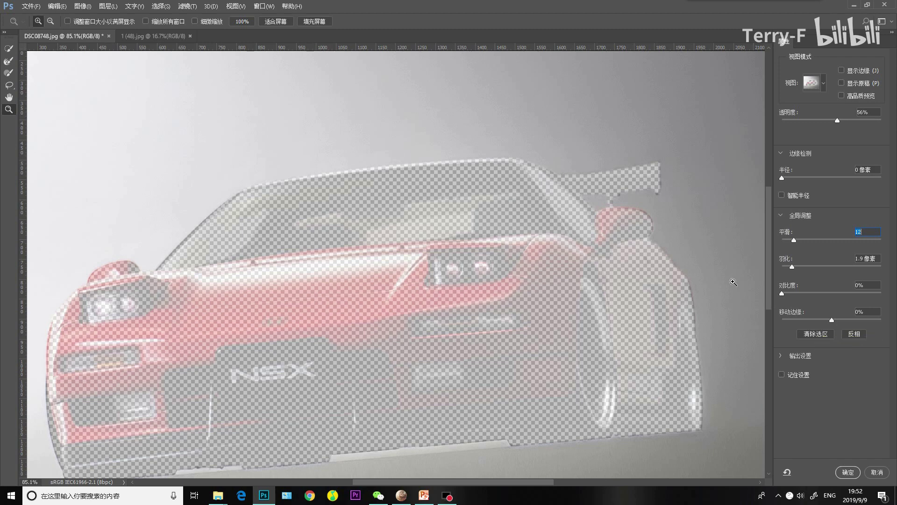
left_click(840, 320)
left_click(848, 473)
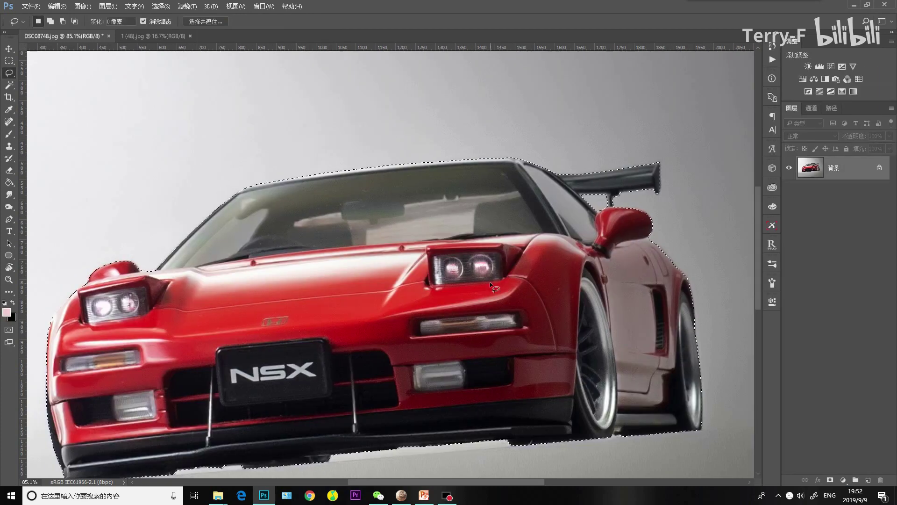
Step: Add a Curves adjustment layer masked to the background selection
scroll(483, 278, "down", 4)
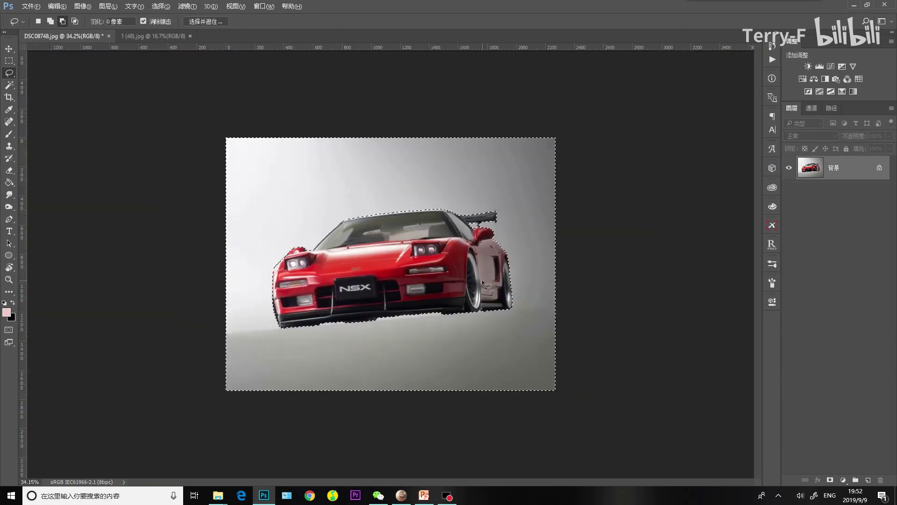
scroll(481, 279, "up", 2)
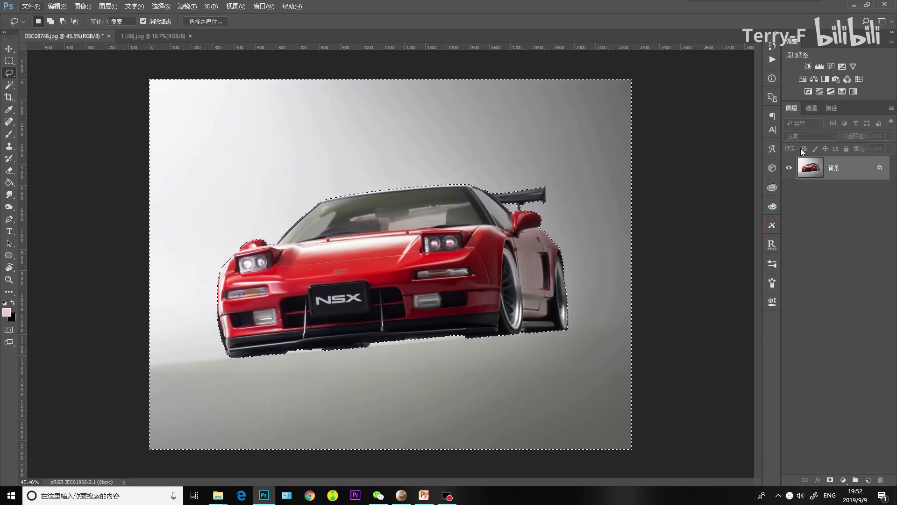
left_click(831, 66)
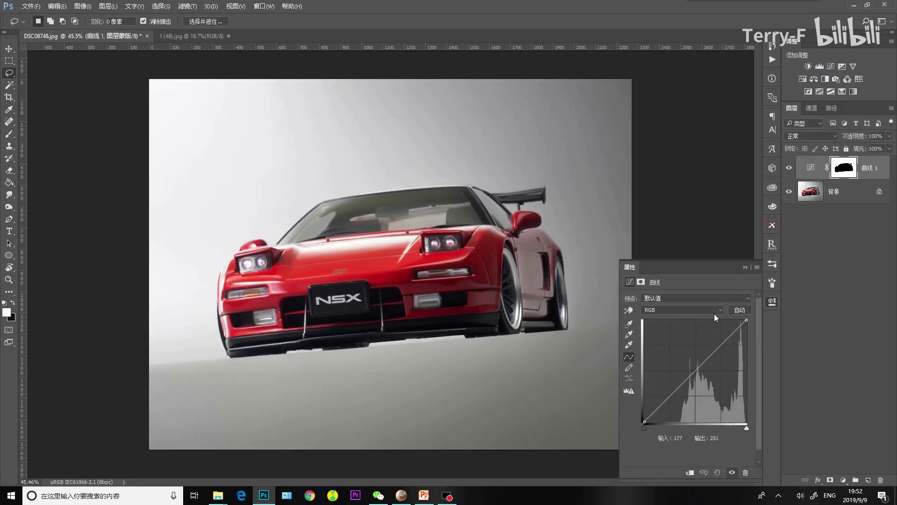
Step: Show the Curves layer mask alone and paint over the stray light spot inside the car's front fender with the Brush at 100% opacity
left_click(843, 167, "alt")
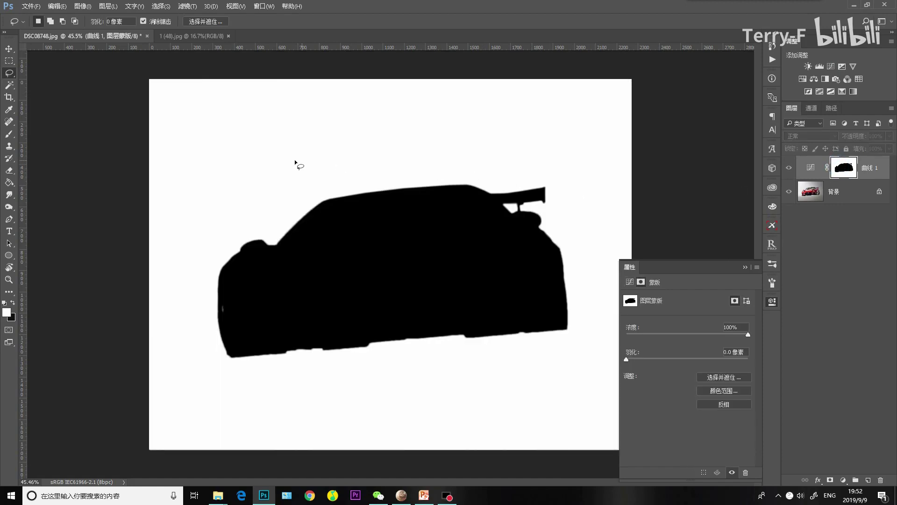
scroll(157, 331, "up", 5)
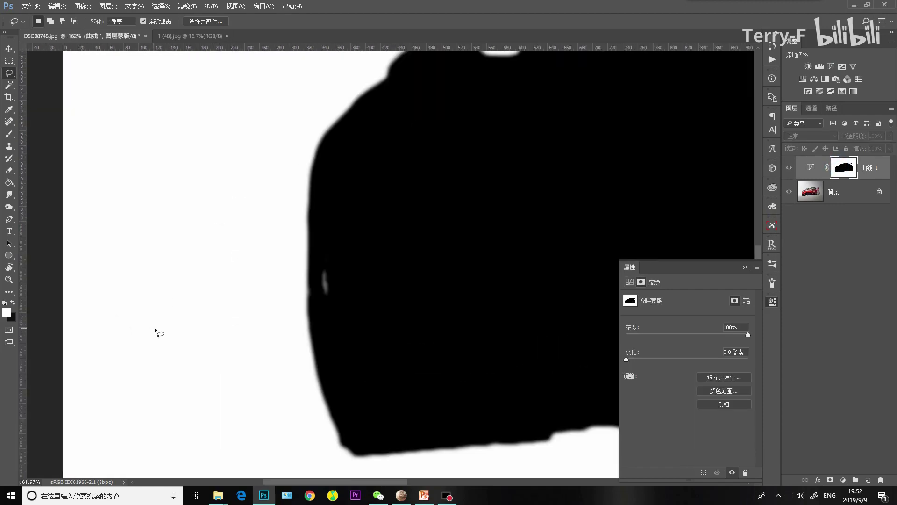
left_click(8, 135)
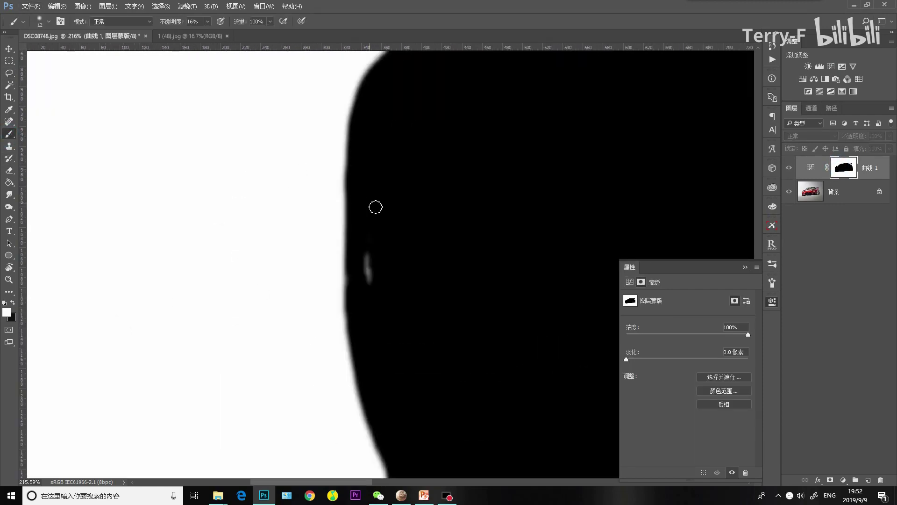
key("x")
left_click_drag(170, 21, 211, 21)
scroll(368, 363, "down", 3)
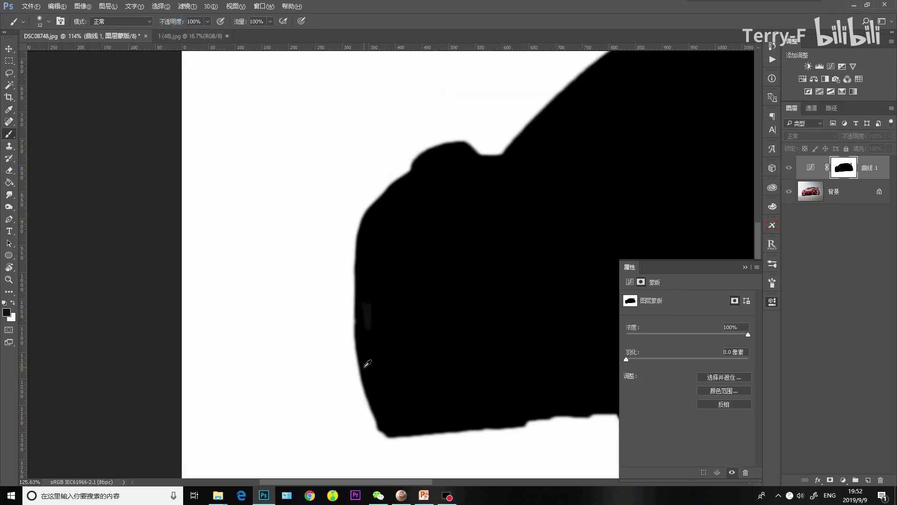
Step: Set the foreground colour to pure black 000000 and paint out the remaining grey patch inside the mask's car silhouette
scroll(368, 363, "up", 1)
left_click(6, 312)
left_click_drag(340, 237, 331, 248)
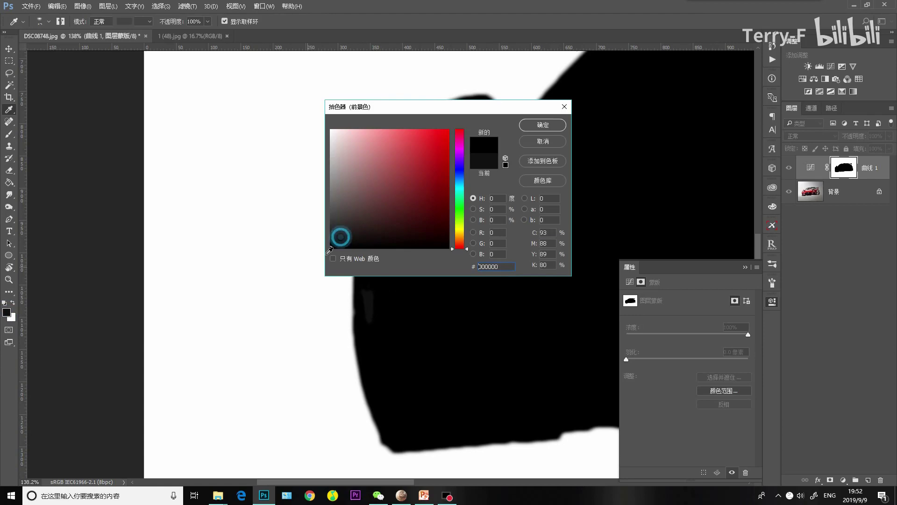
left_click(543, 125)
left_click(372, 312)
scroll(411, 361, "down", 3)
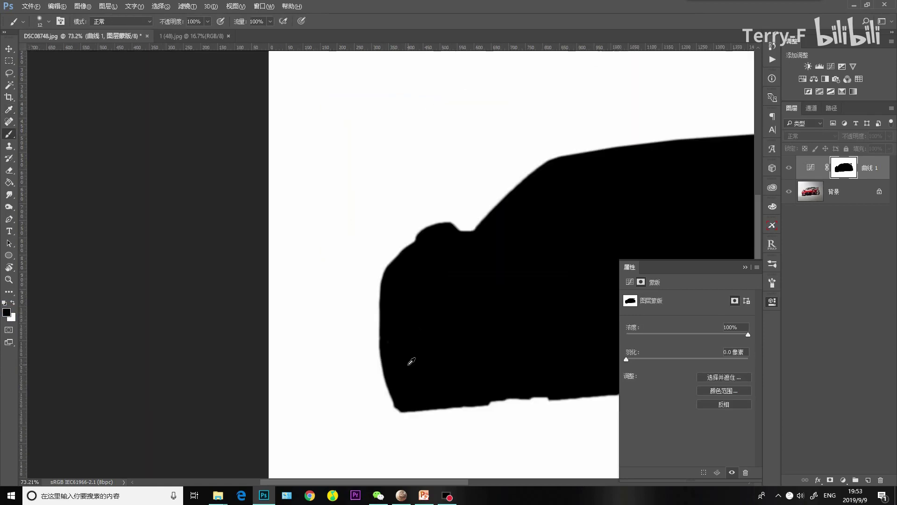
scroll(412, 361, "down", 2)
Step: Try the Curves on the background, darkening it with input 186, output 121, and brightening it with input 122, output 244
left_click(811, 170)
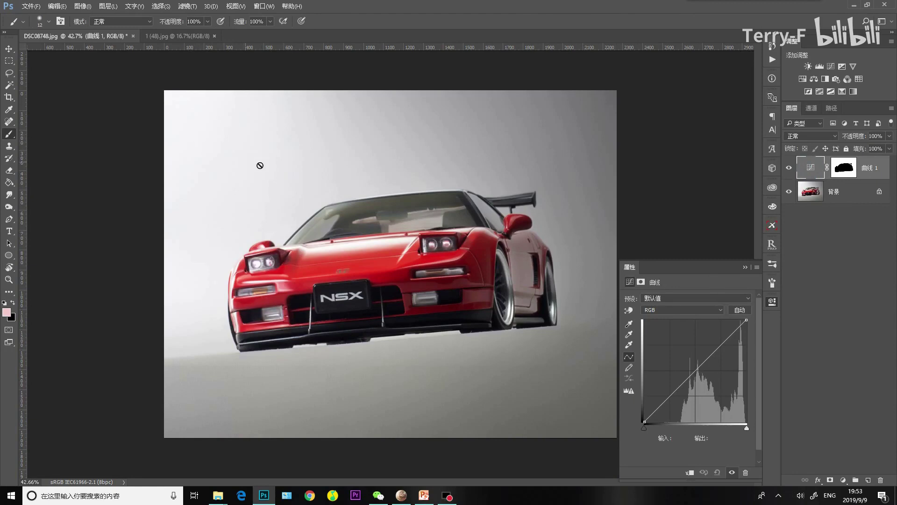
left_click_drag(720, 347, 719, 374)
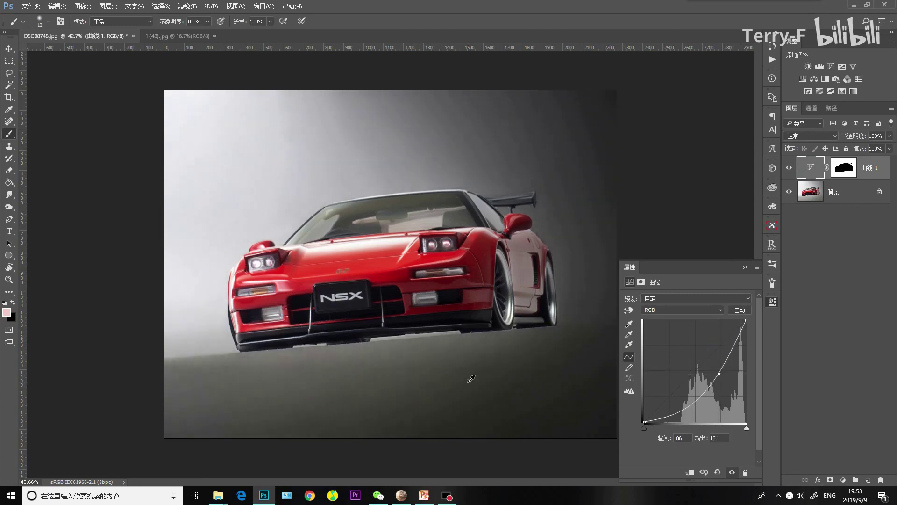
scroll(471, 378, "down", 3)
left_click_drag(718, 374, 693, 324)
scroll(567, 304, "up", 1)
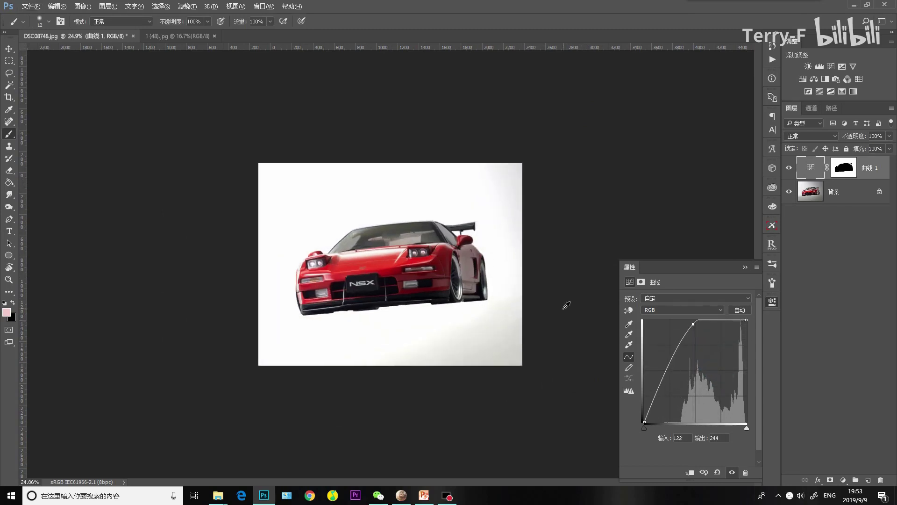
scroll(567, 305, "up", 2)
Step: Darken the background by lowering the curve's white endpoint and placing the middle point at input 174, output 86
left_click_drag(694, 323, 708, 377)
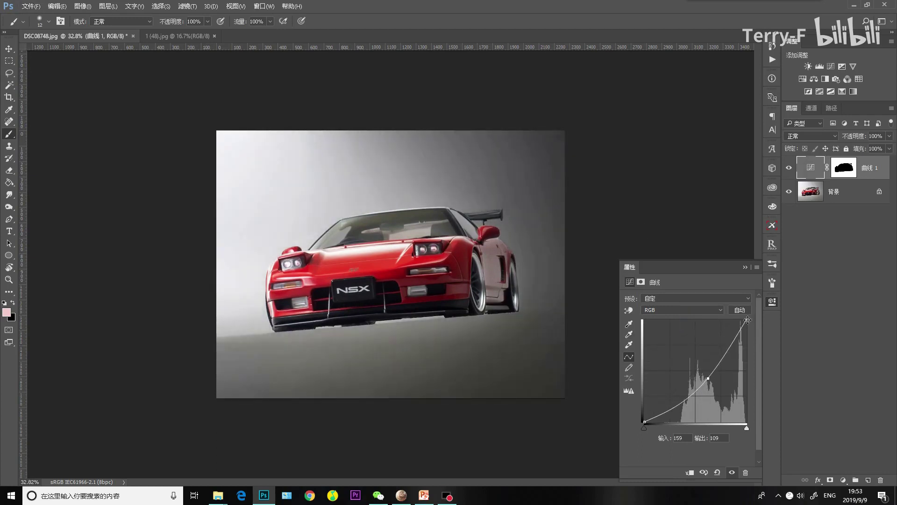
left_click_drag(747, 320, 746, 342)
mouse_move(708, 378)
left_mouse_down()
mouse_move(713, 398)
mouse_move(714, 387)
left_mouse_up()
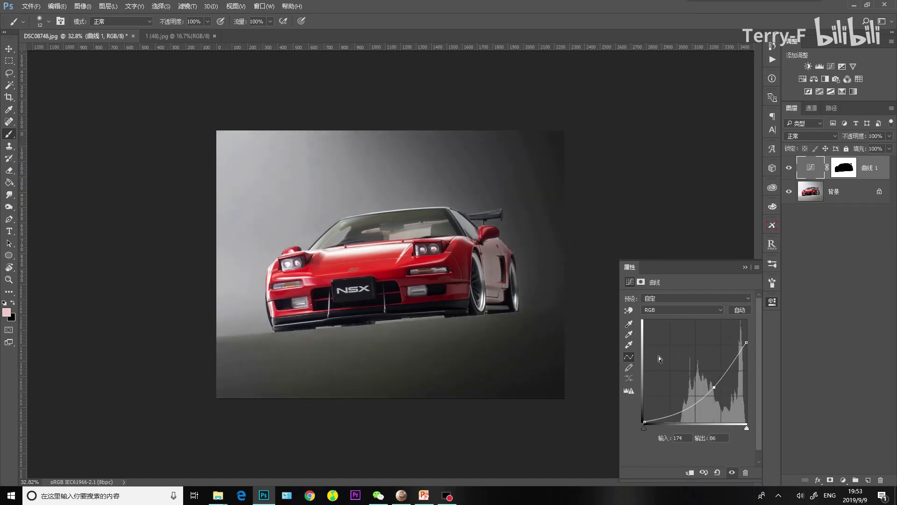
left_click(776, 300)
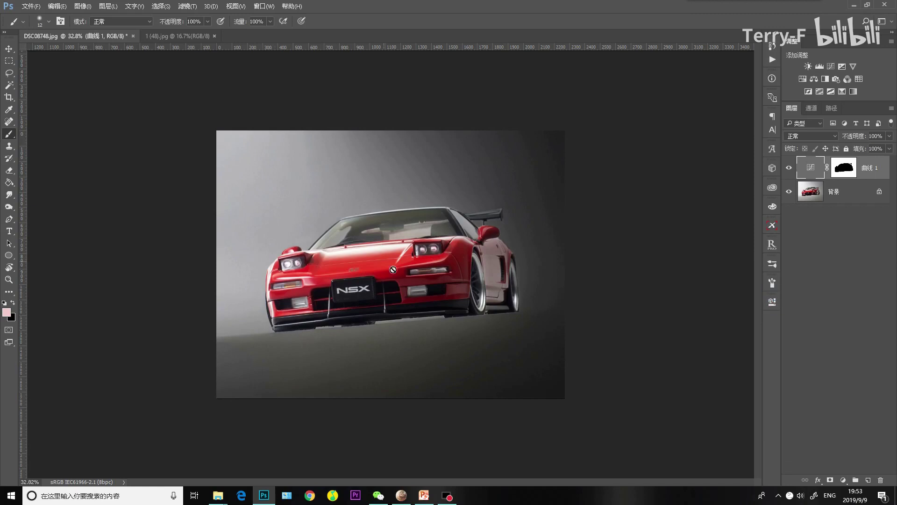
Step: Paint the Curves mask over the car's rear side with a soft 1457-pixel white brush at 32% opacity to darken it
left_click(844, 167)
key("d")
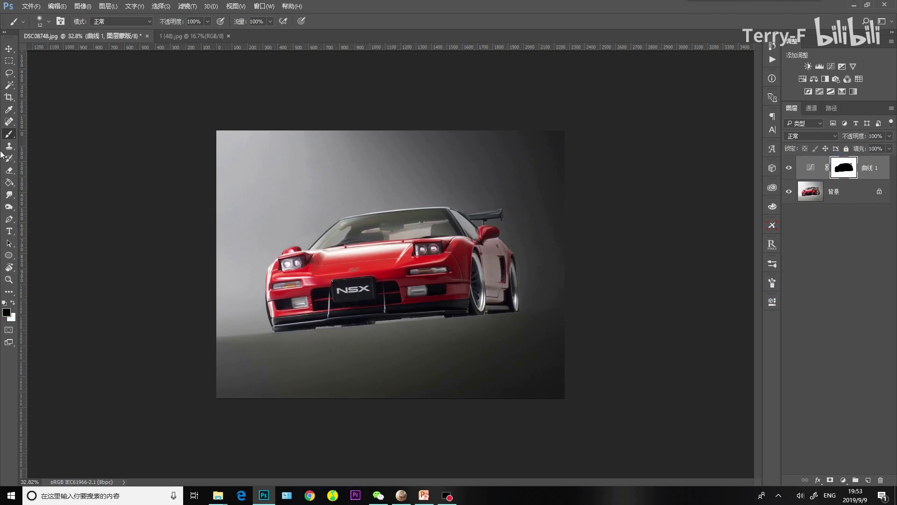
right_click(480, 226)
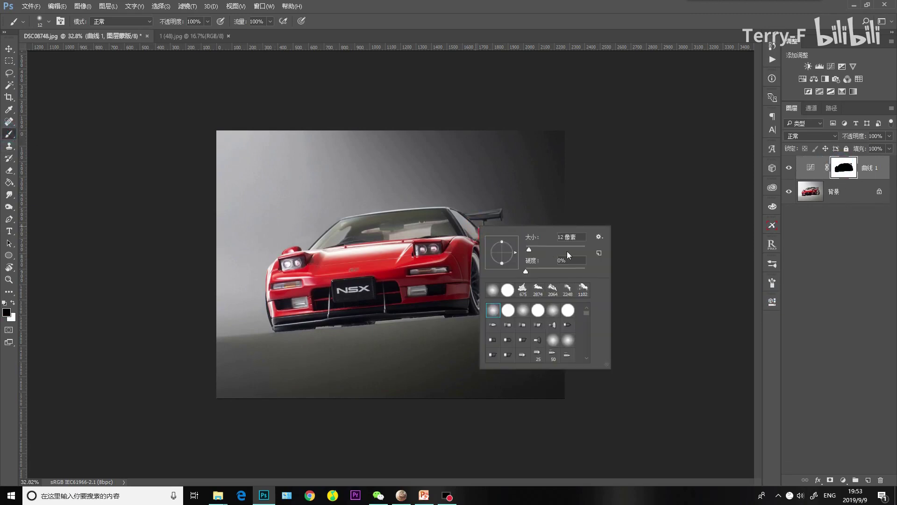
left_click_drag(567, 251, 583, 249)
left_click(685, 204)
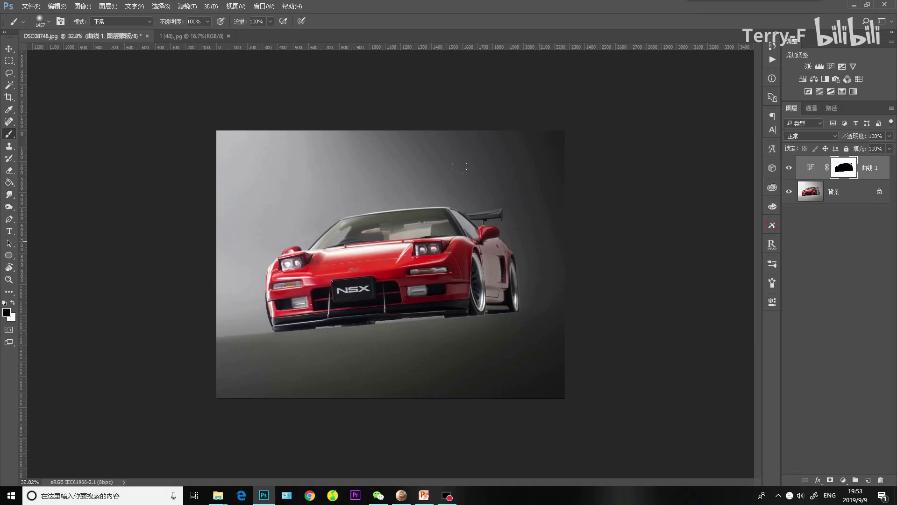
key("x")
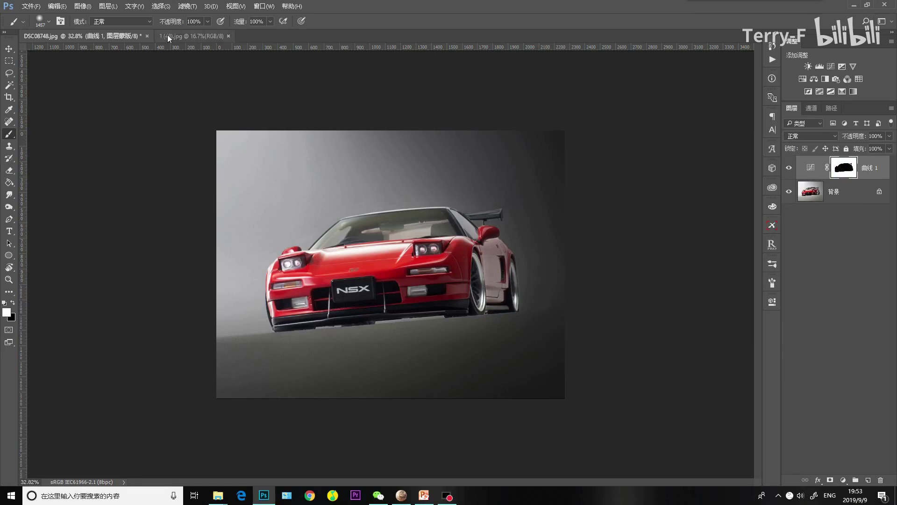
left_click_drag(167, 22, 27, 29)
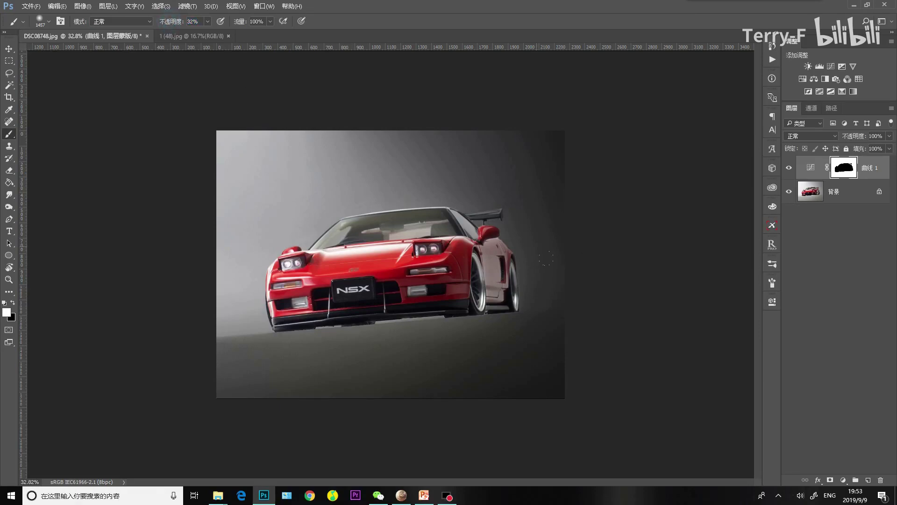
left_click(847, 173, "alt")
left_click(811, 171)
left_click(844, 170)
left_click_drag(480, 111, 528, 243)
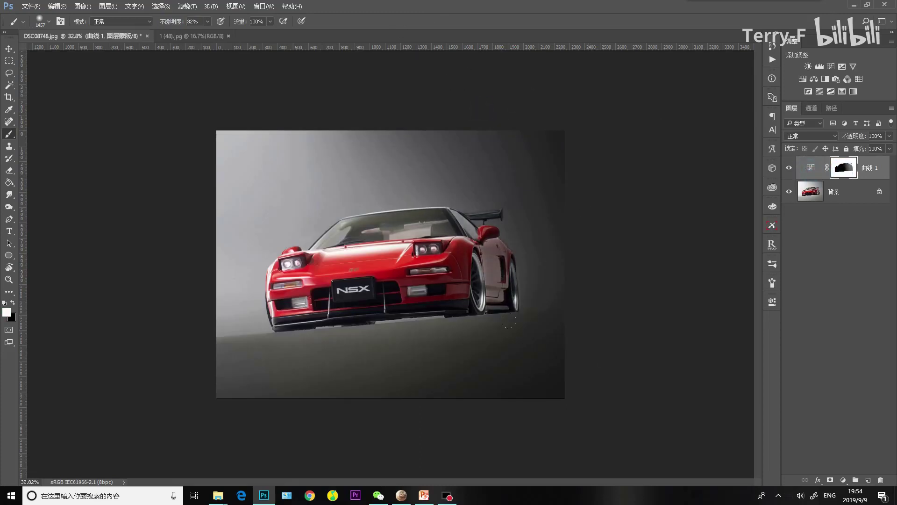
Step: View the Curves mask alone, return to the image, and paint more white along the car's lower part with the same brush
left_click(844, 168, "alt")
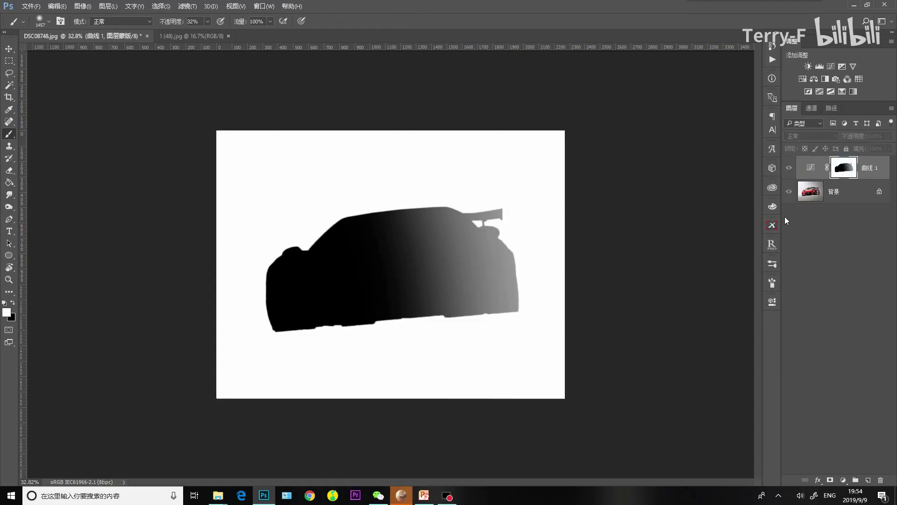
left_click(811, 168)
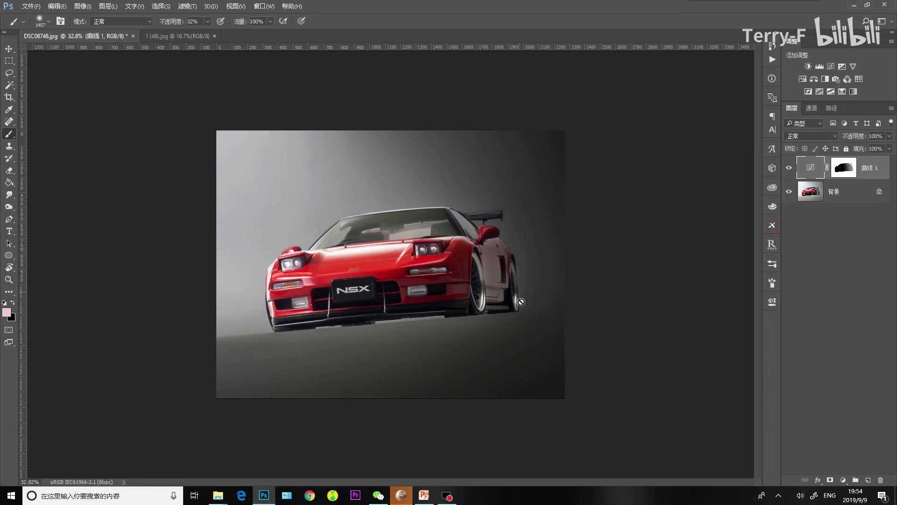
left_click(844, 167)
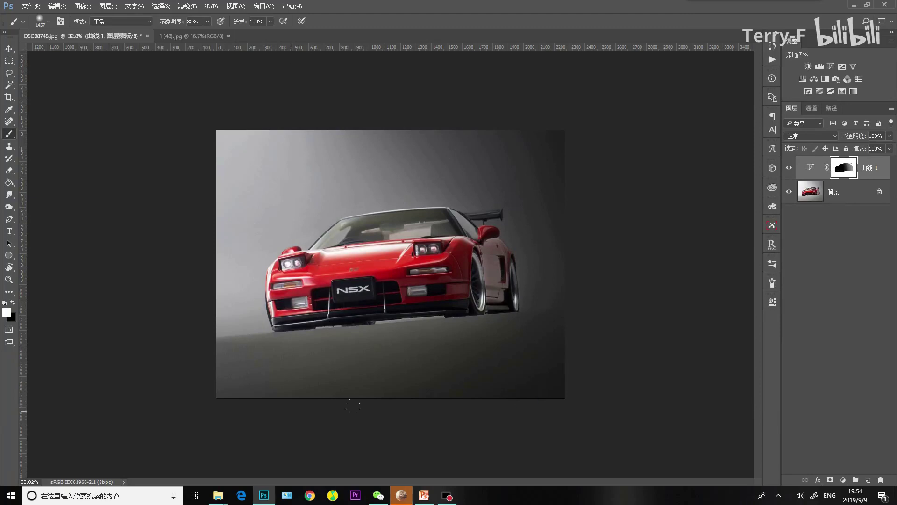
left_click_drag(571, 369, 120, 313)
left_click(811, 167)
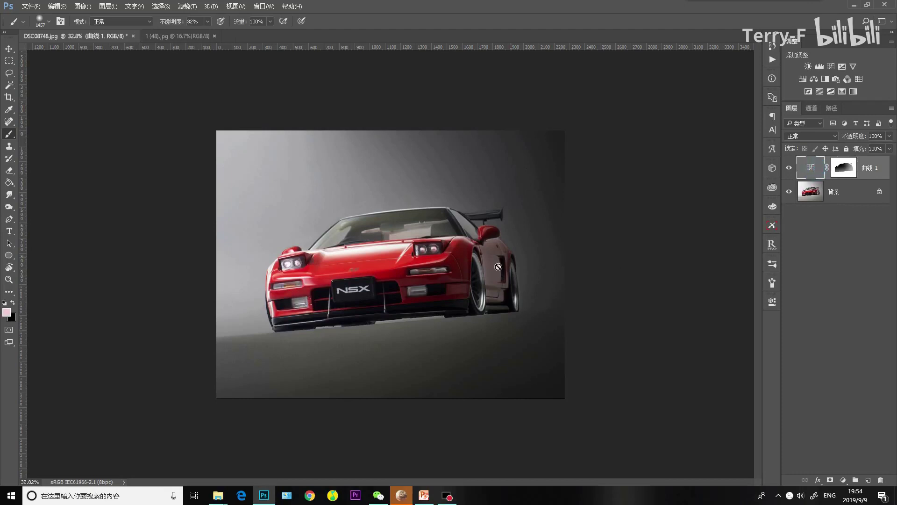
Step: Compare the car image with and without the Curves adjustment by toggling the layer's visibility
scroll(448, 302, "up", 2)
scroll(447, 302, "down", 1)
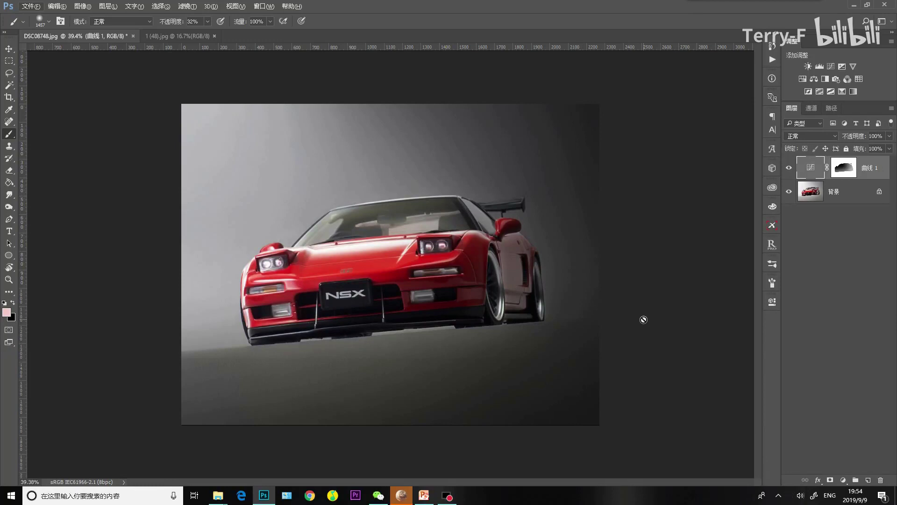
left_click(790, 168)
left_click(790, 169)
left_click(790, 169)
left_click(789, 168)
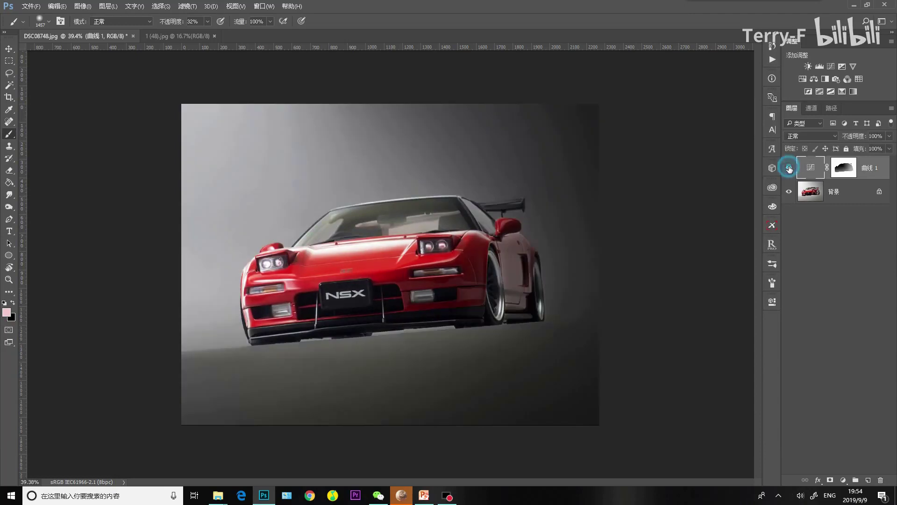
left_click(790, 168)
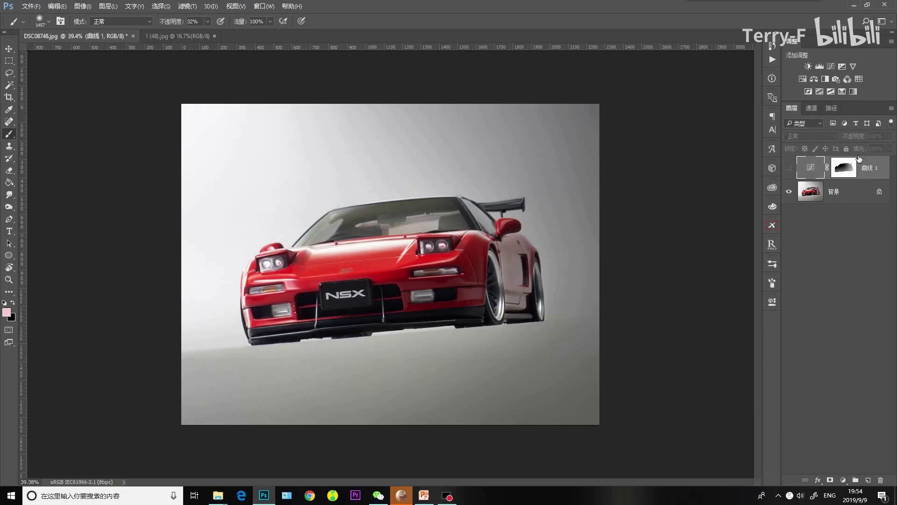
Step: Delete the Curves adjustment layer and switch to the photo 1 (48).jpg
key("Delete")
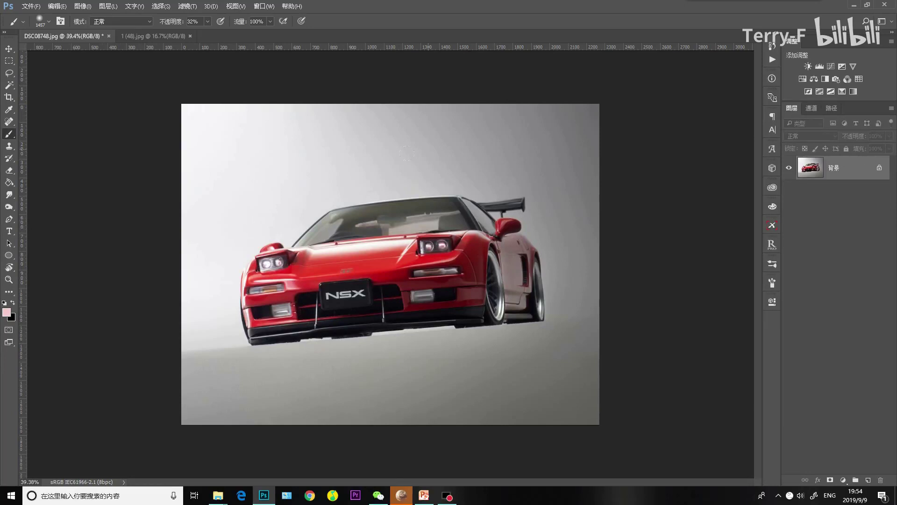
left_click(153, 35)
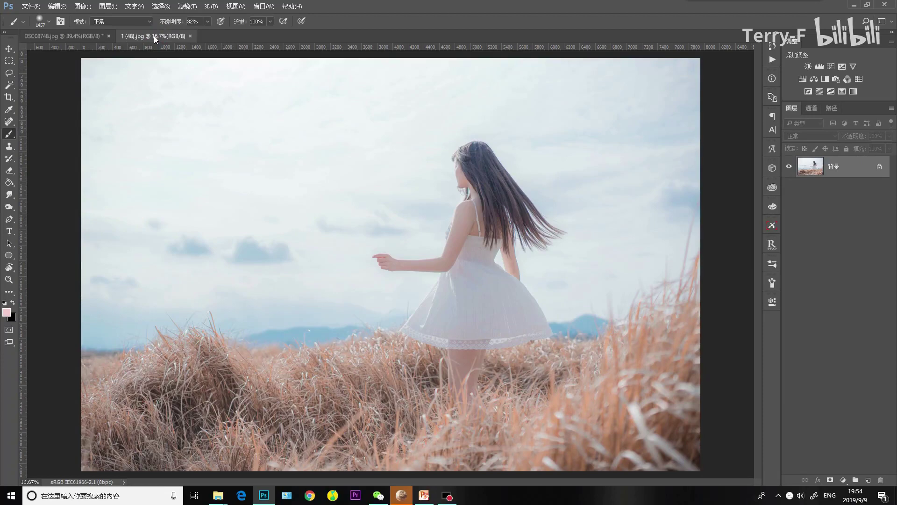
Step: Return to the car image and step back through its history to restore the deleted Curves layer with its mask before the white brush painting
scroll(576, 363, "down", 2)
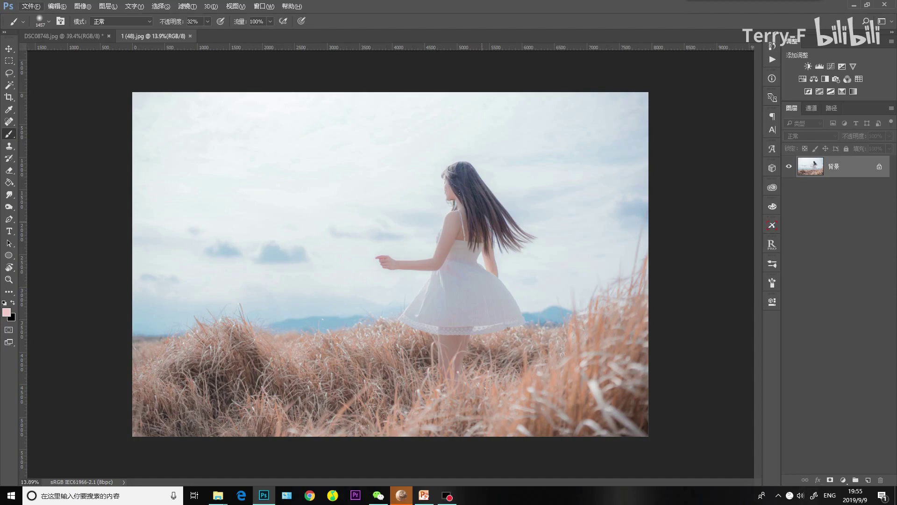
key("ctrl+Tab")
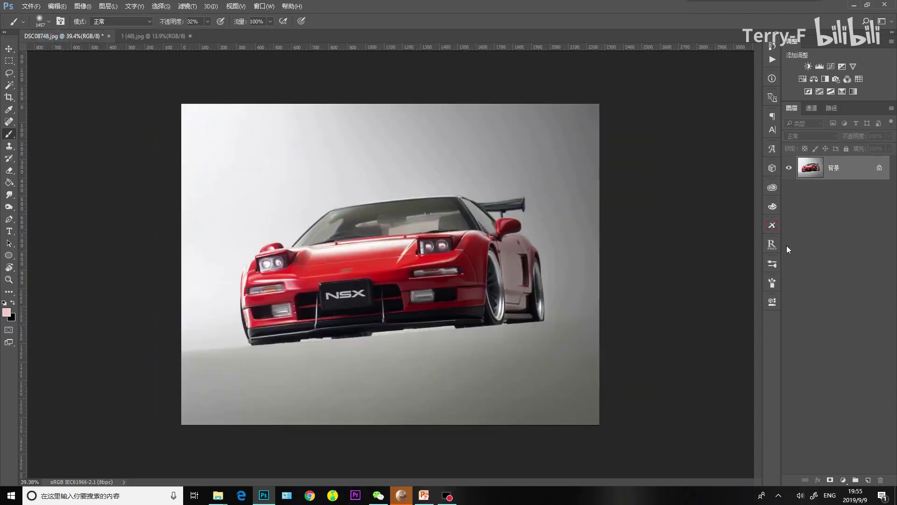
key("ctrl+alt+z")
left_click(789, 167)
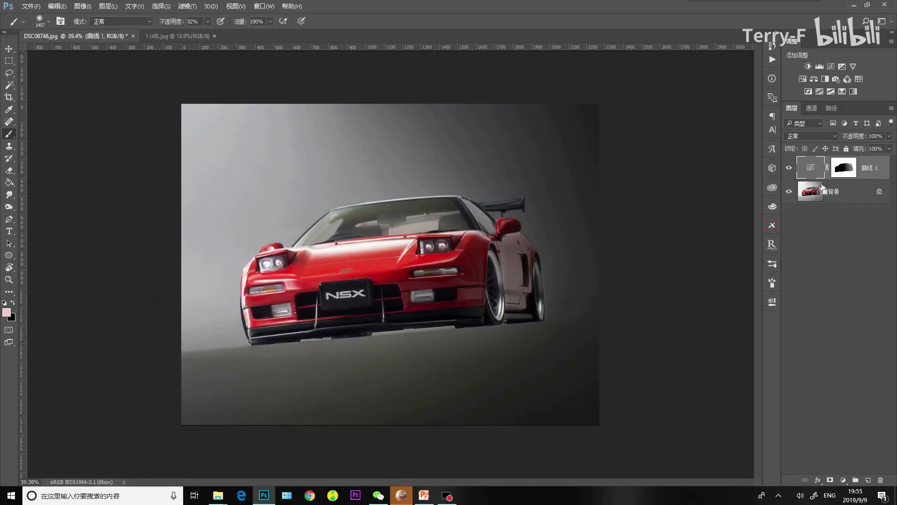
left_click(789, 168)
left_click(789, 168)
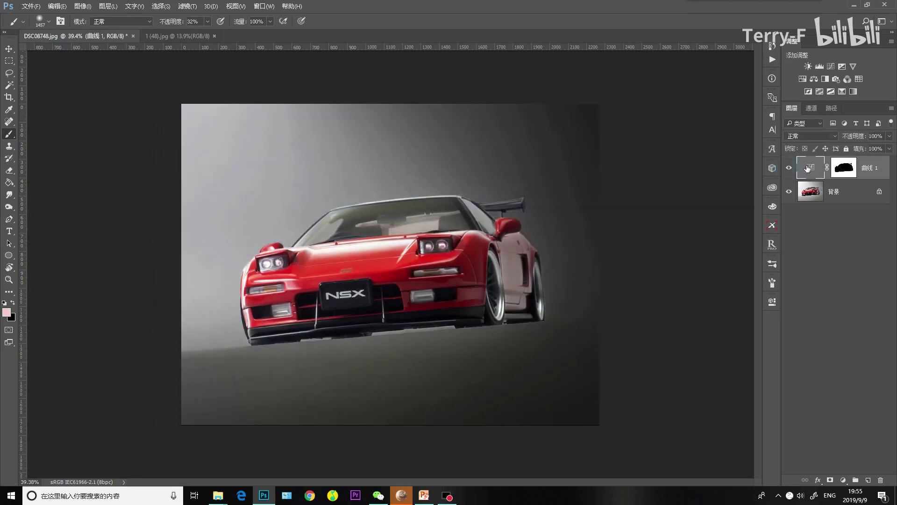
Step: Lower the curve's highlight end, set its middle point to input 146 and output 80, and compare the image with and without the adjustment
double_click(808, 167)
mouse_move(748, 344)
left_mouse_down()
mouse_move(759, 381)
mouse_move(713, 406)
mouse_move(744, 399)
mouse_move(703, 330)
mouse_move(704, 394)
mouse_move(746, 379)
mouse_move(747, 343)
left_mouse_up()
left_click_drag(705, 394, 703, 390)
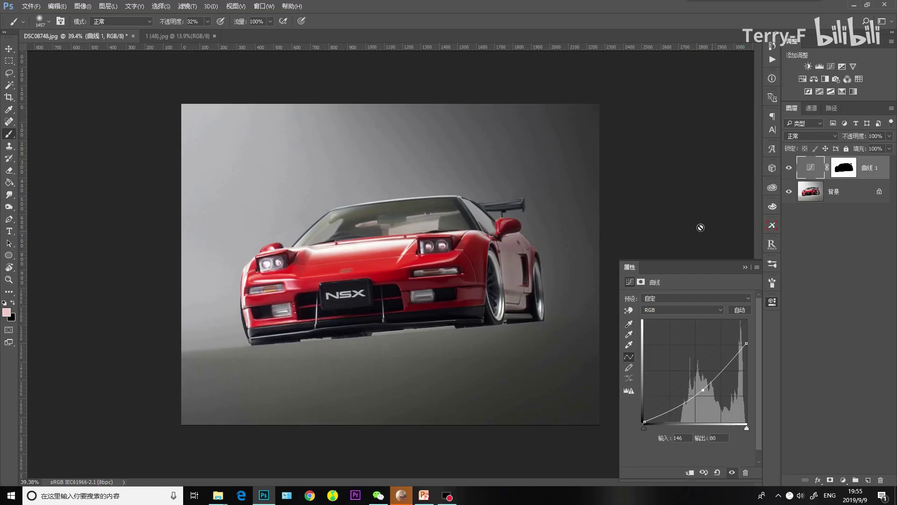
left_click(791, 171)
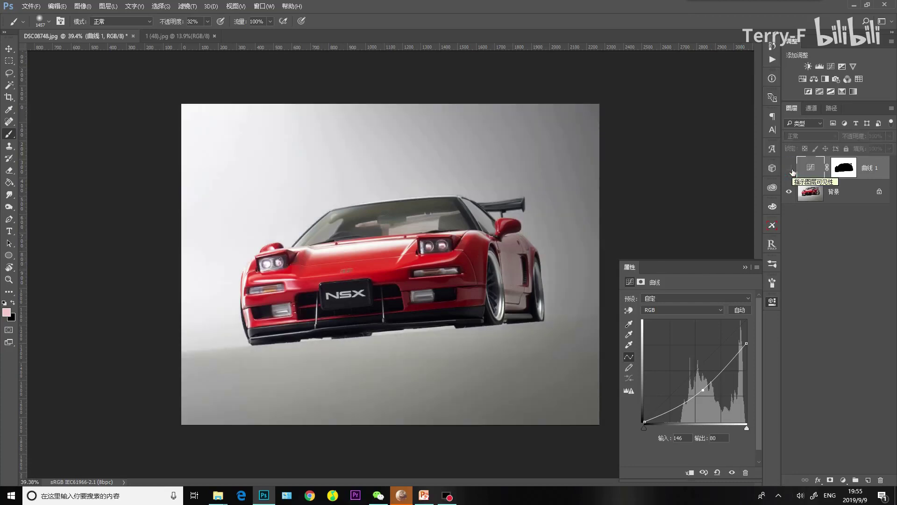
left_click(790, 169)
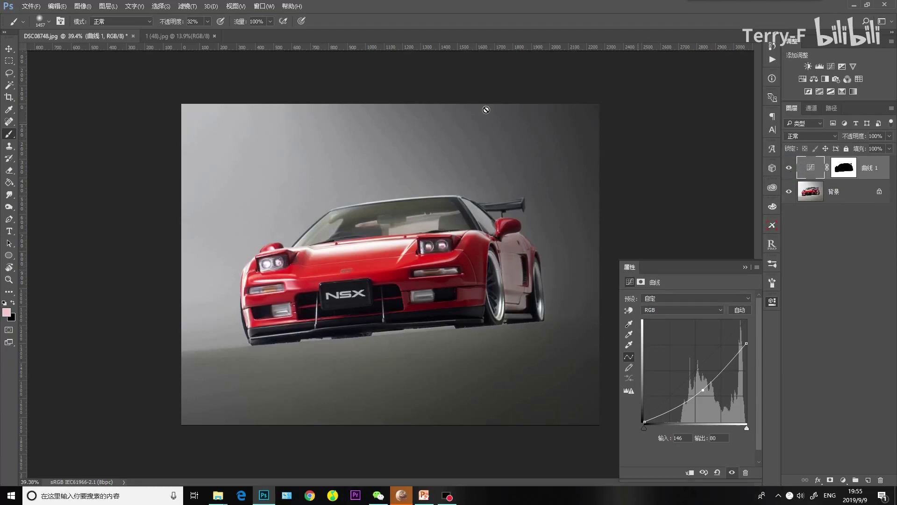
Step: Switch to the photo 1 (48).jpg, collapse the adjustment properties, and activate the Magic Wand tool
left_click(180, 36)
left_click(772, 304)
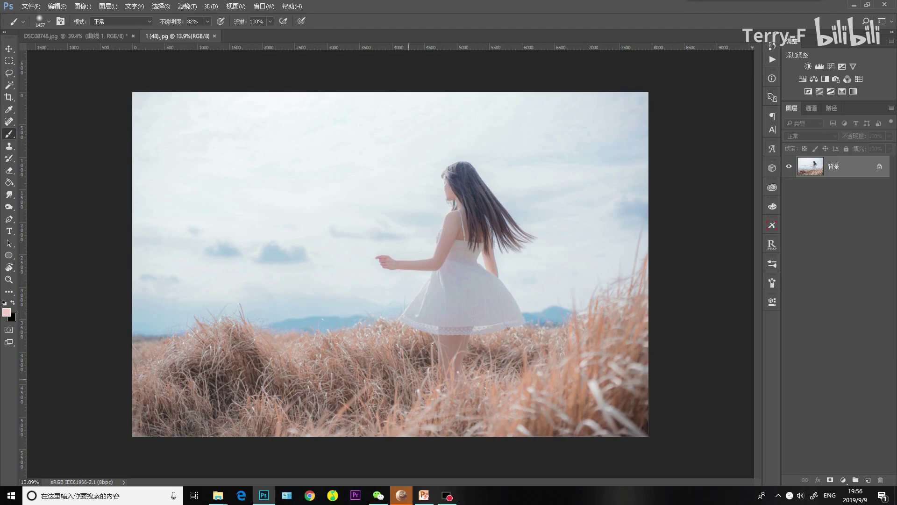
scroll(527, 372, "up", 1)
left_click(11, 85)
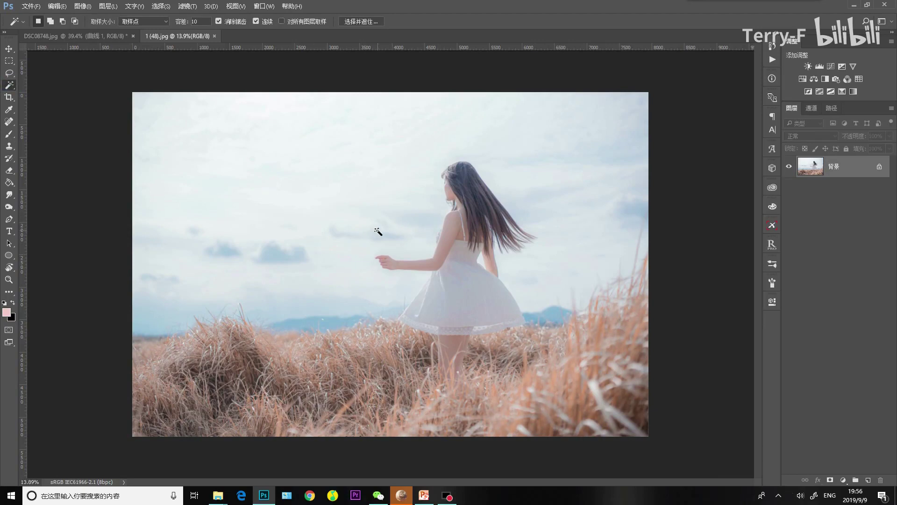
Step: Select the woman's white skirt with the Magic Wand at tolerance 10, and add the bodice and the first patches of hair
left_click(465, 301)
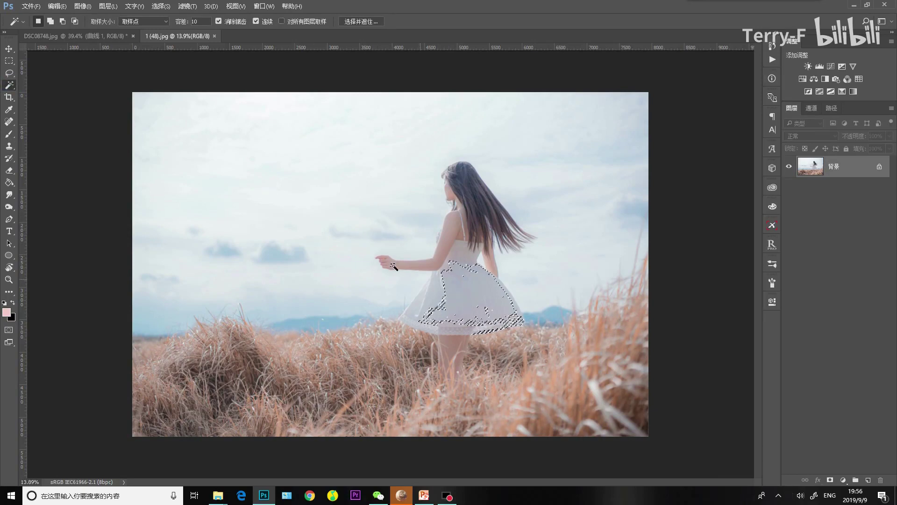
left_click(462, 251, "shift")
left_click(472, 256)
left_click(473, 235)
left_click(475, 214)
left_click(474, 195)
left_click(467, 179)
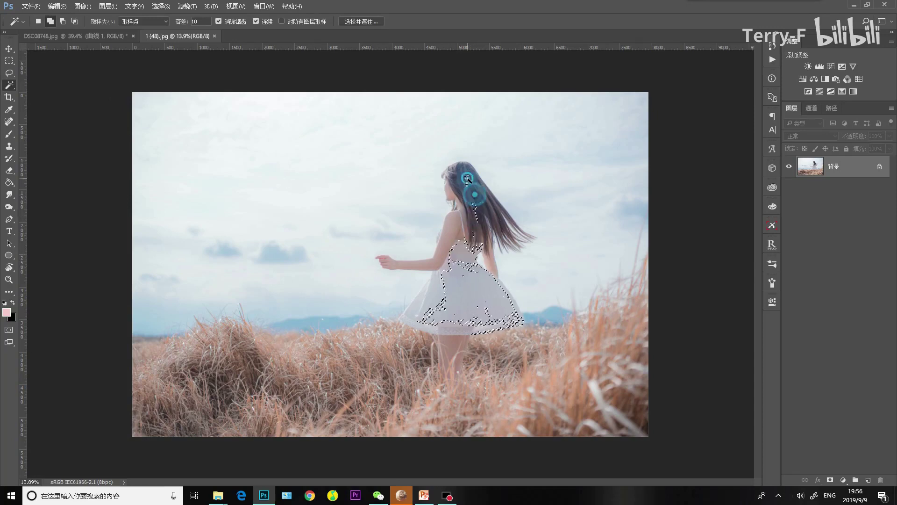
Step: Keep adding patches of the woman's long dark hair to the Magic Wand selection at tolerance 10
left_click(476, 184)
left_click(483, 207)
left_click(463, 187)
left_click(481, 197)
left_click(473, 196)
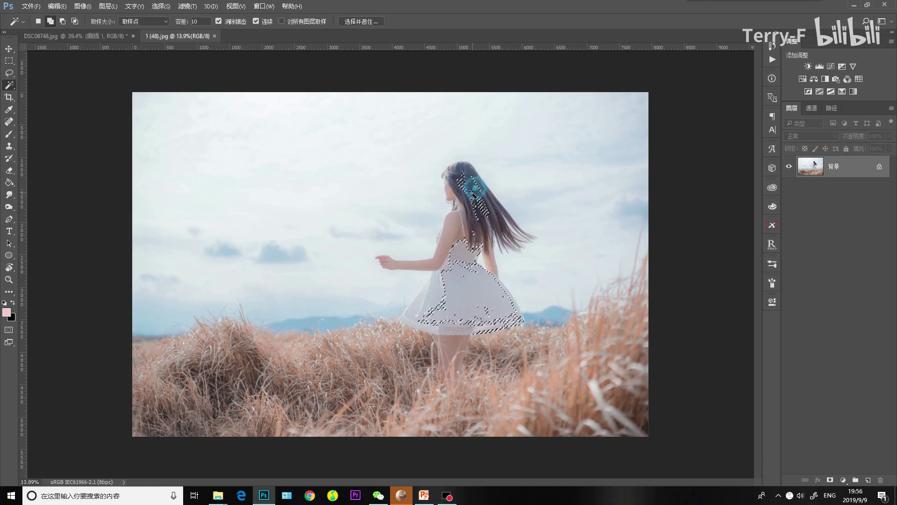
left_click(495, 203)
scroll(497, 215, "up", 3)
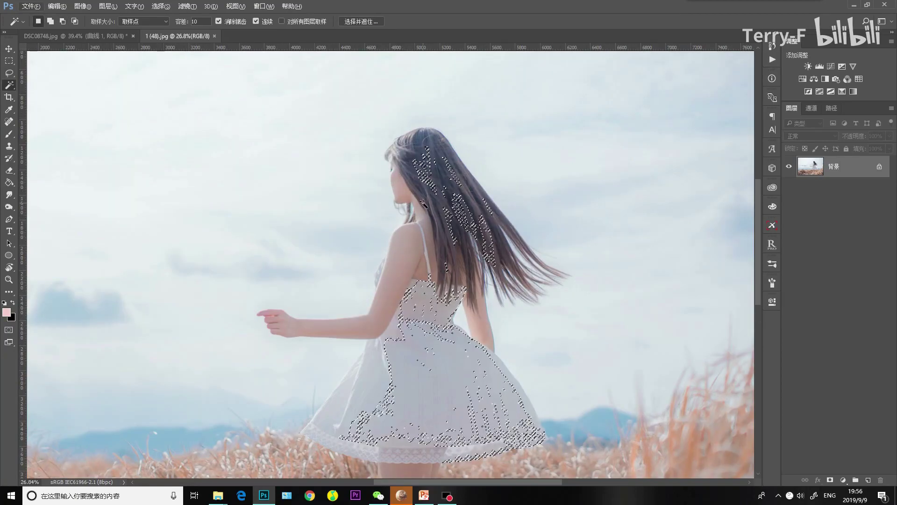
left_click(461, 187, "shift")
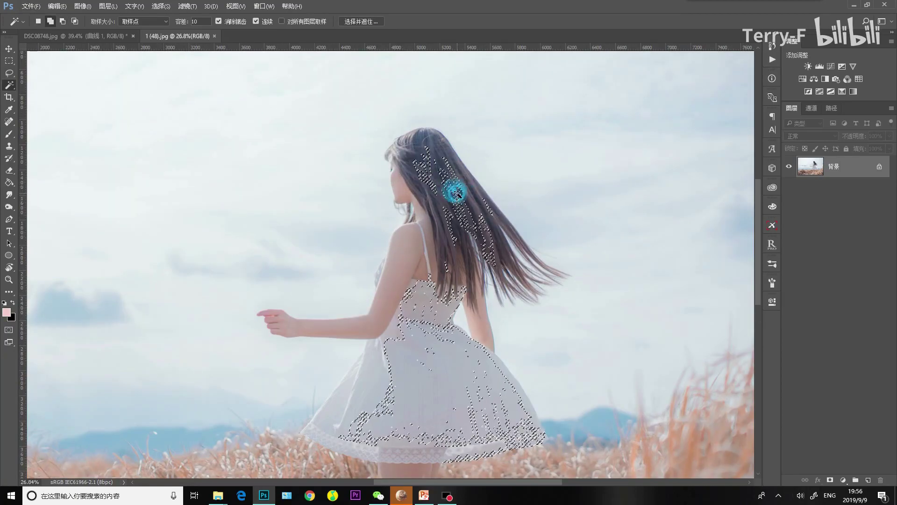
left_click(441, 204, "shift")
left_click(437, 218, "shift")
left_click(436, 186, "shift")
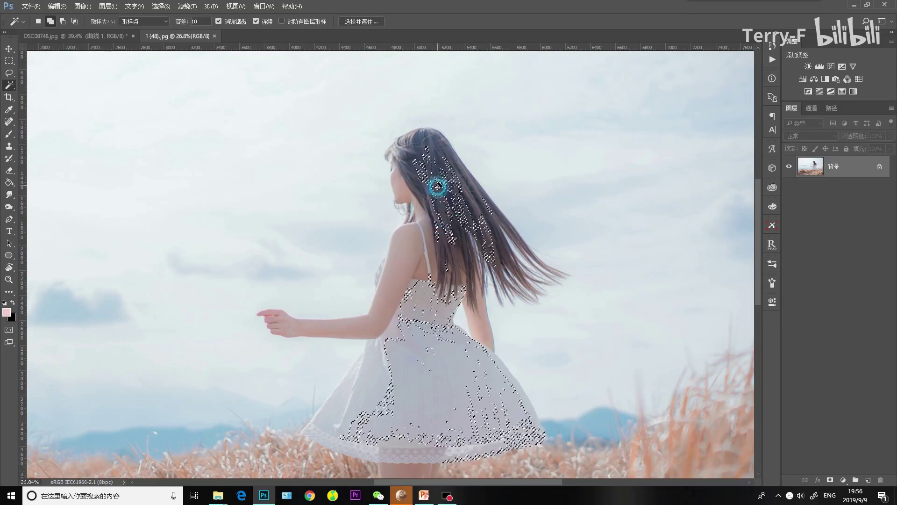
Step: Set the Magic Wand tolerance to 34 and add the rest of the woman's hair and her outstretched arm to the selection
left_click_drag(181, 21, 192, 24)
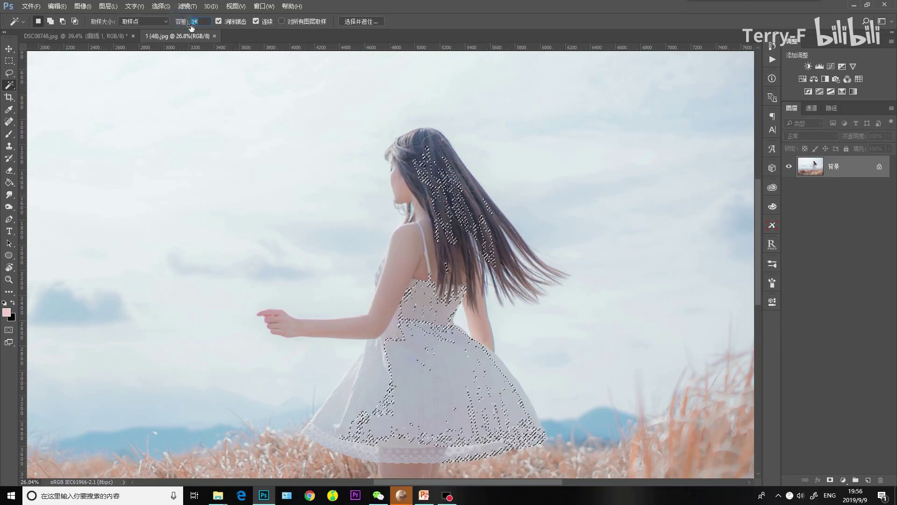
left_click(437, 181, "shift")
left_click(438, 158, "shift")
left_click(423, 144, "shift")
left_click(405, 146, "shift")
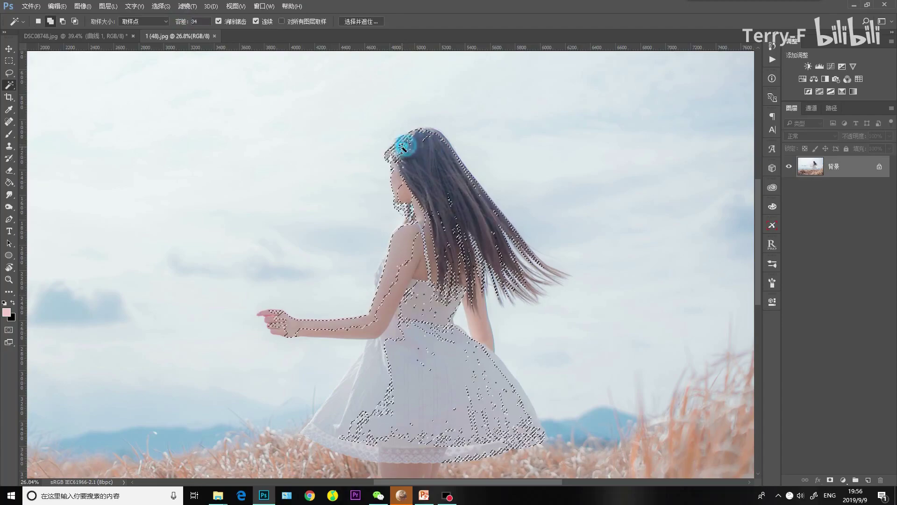
left_click(427, 154, "shift")
left_click(476, 232)
left_click(483, 223)
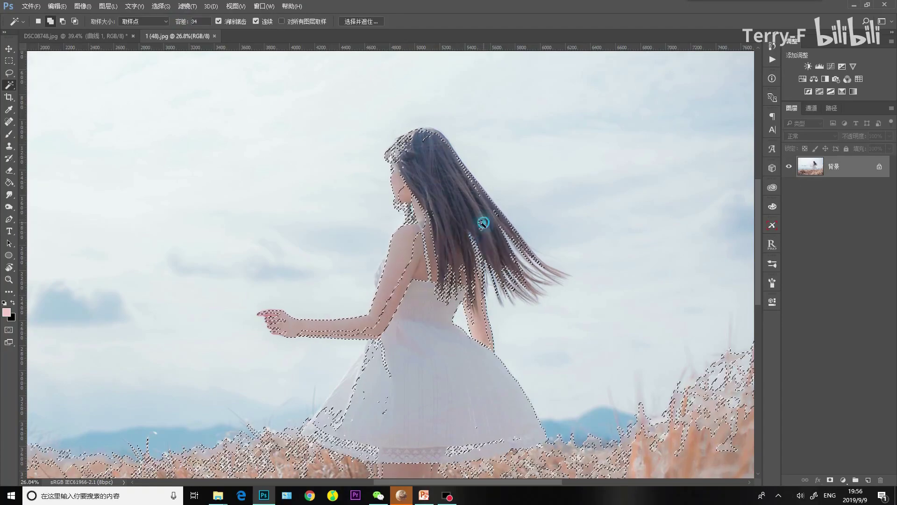
left_click(412, 255)
left_click(397, 280, "shift")
left_click(332, 328, "shift")
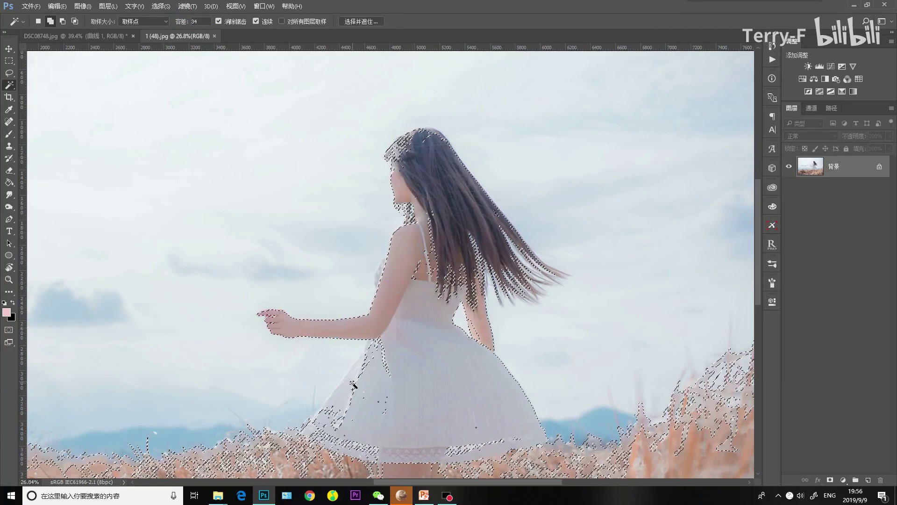
Step: Clear the Magic Wand selection by using the Rectangular Marquee tool on the sky
scroll(353, 385, "down", 4)
scroll(354, 386, "down", 1)
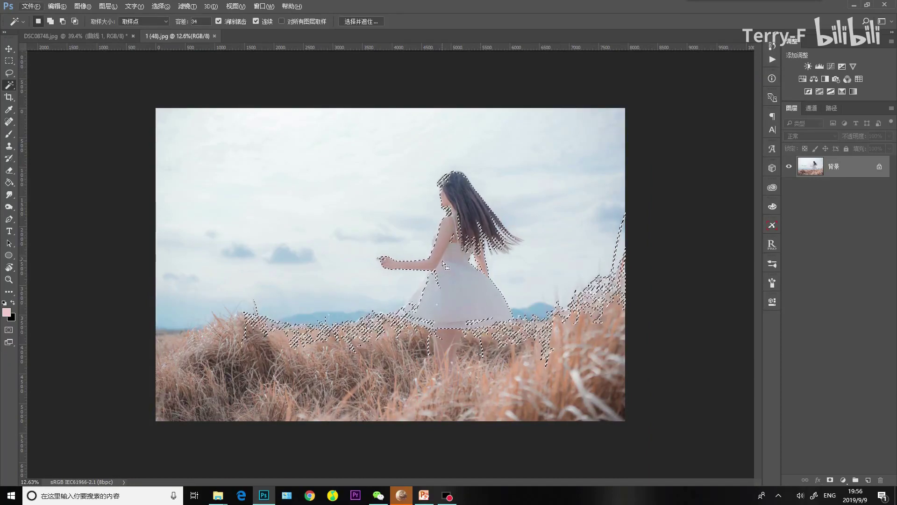
scroll(390, 264, "up", 1)
scroll(374, 258, "down", 1)
key("m")
left_click(241, 131)
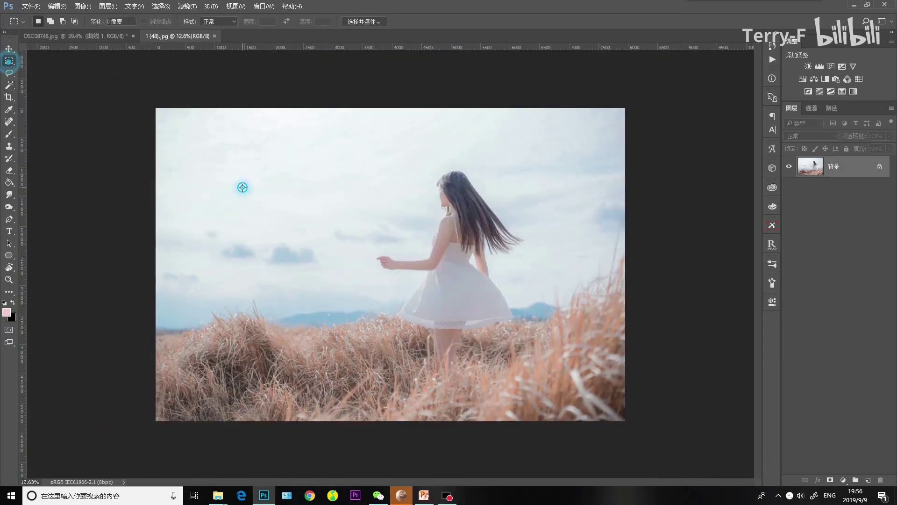
Step: Select the woman's hair and white dress with one Quick Selection stroke from the head down to the skirt
left_click(10, 86)
left_click(45, 96)
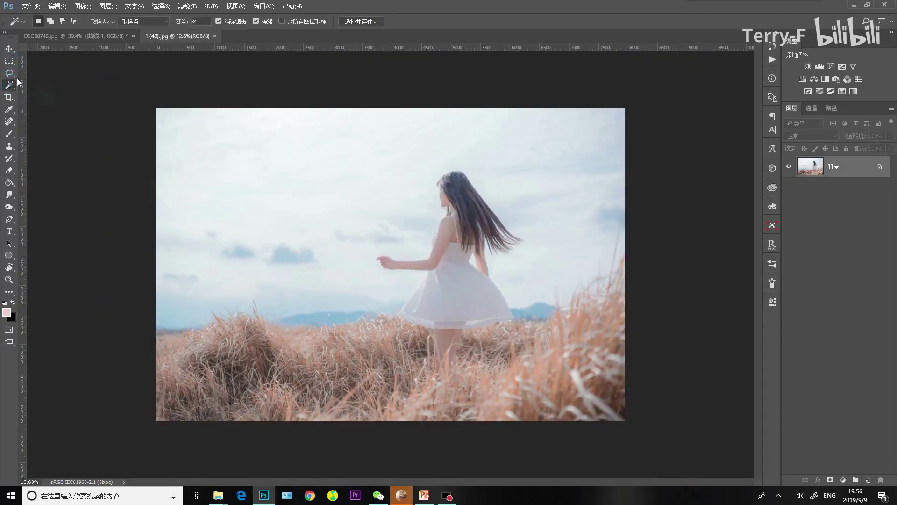
left_click(12, 85)
left_click(49, 85)
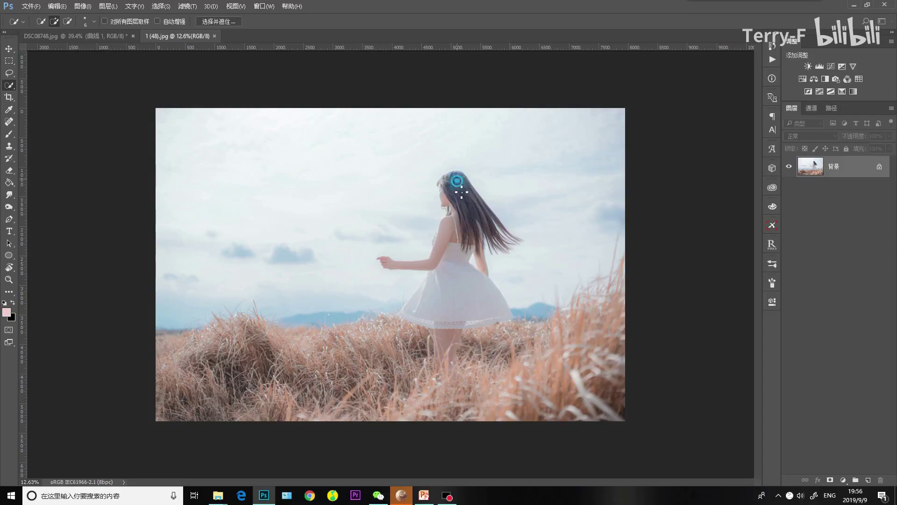
left_click_drag(461, 192, 466, 266)
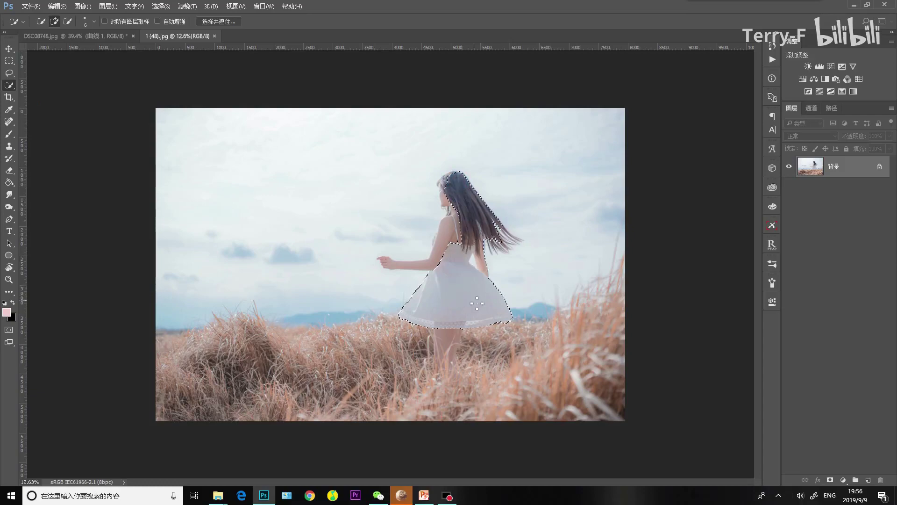
Step: Add the woman's outstretched arm, face and loose hair strands to the Quick Selection
scroll(520, 286, "up", 3)
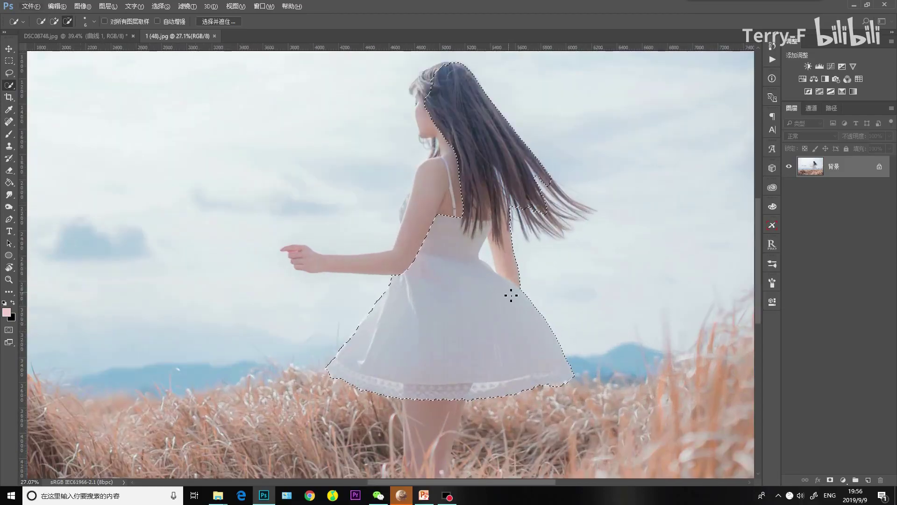
left_click_drag(417, 278, 408, 258)
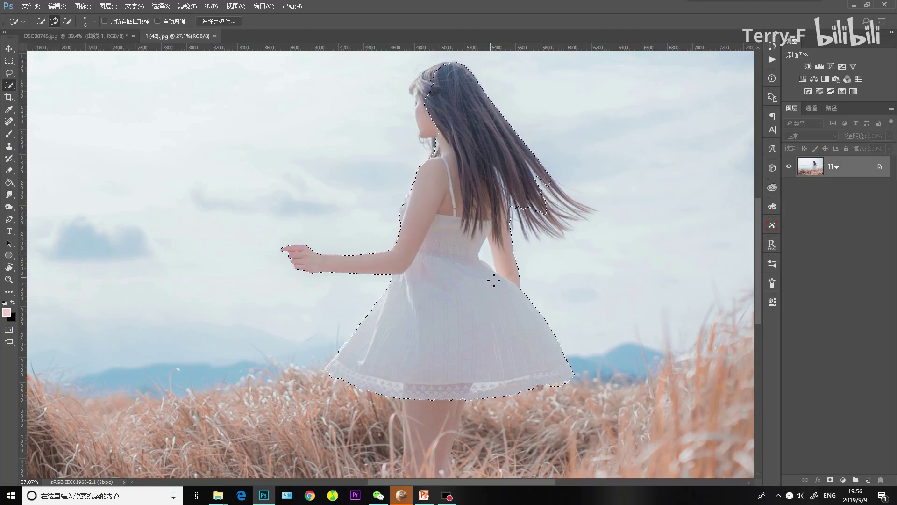
scroll(516, 258, "up", 1)
scroll(516, 258, "up", 1)
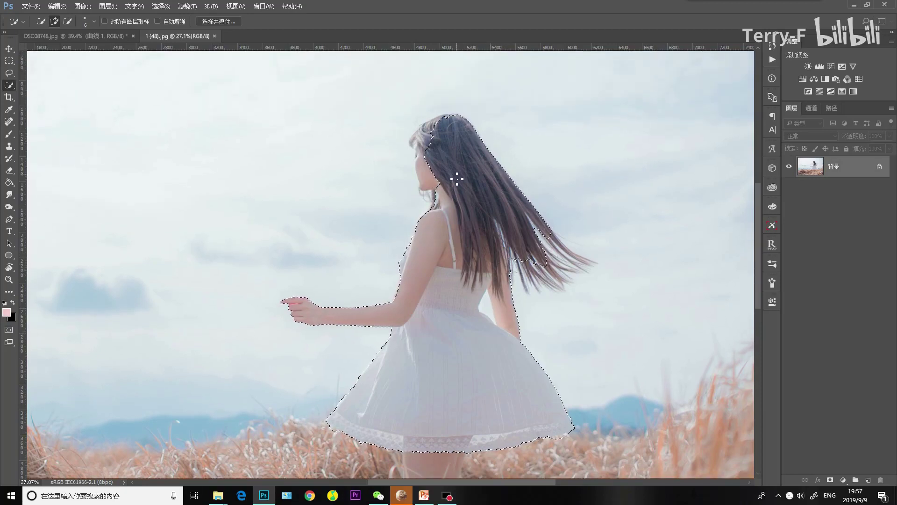
left_click(443, 189)
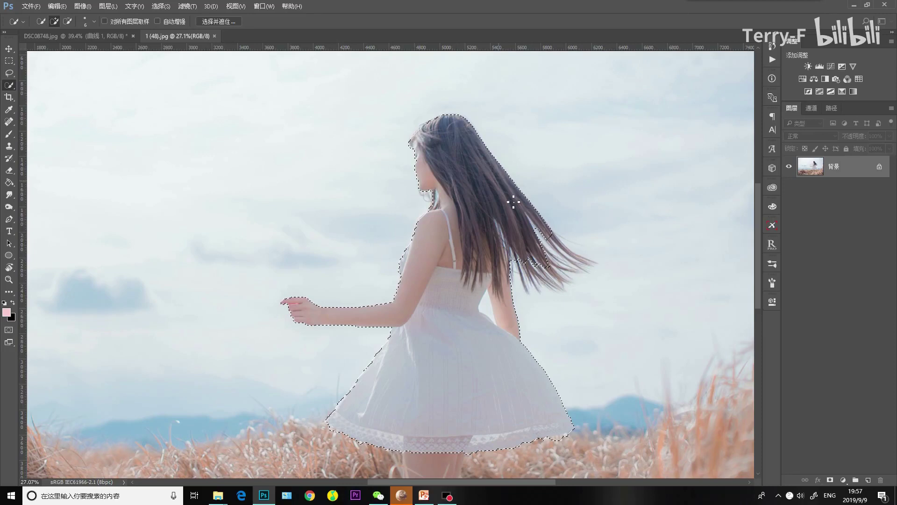
left_click(526, 256)
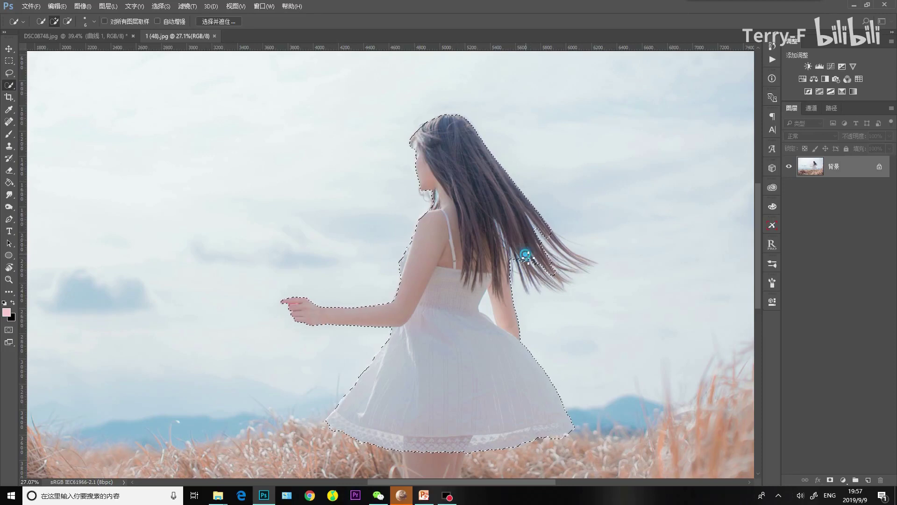
Step: Subtract the patch of sky between the woman's waist and rear arm from the selection with the Quick Selection tool
scroll(494, 305, "down", 3)
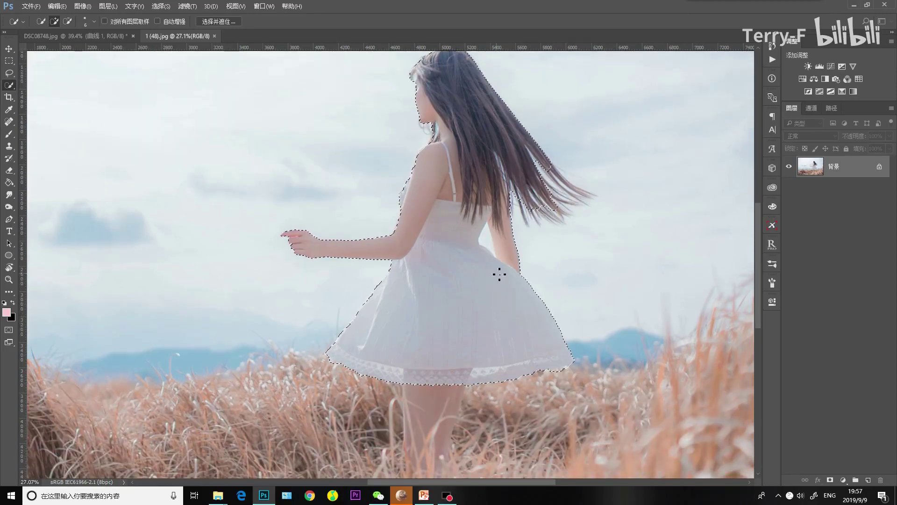
key("alt")
left_click(487, 244, "alt")
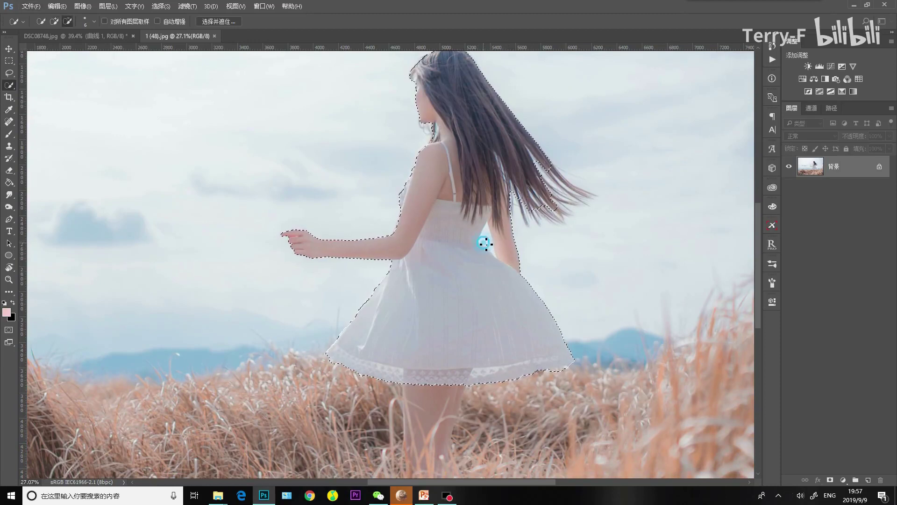
left_click(497, 257, "alt")
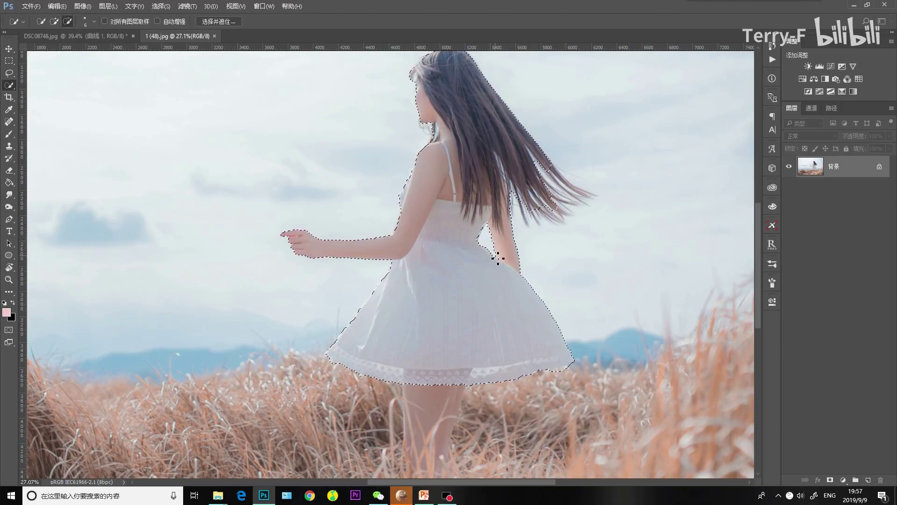
Step: Refine the gap between waist and rear arm by subtracting its remaining sky with the Magic Wand at tolerance 34
scroll(503, 320, "up", 6)
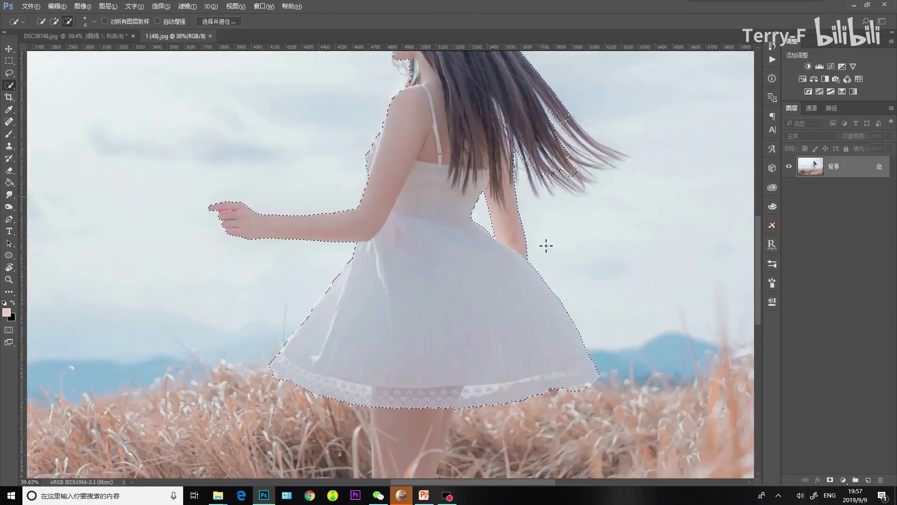
right_click(10, 87)
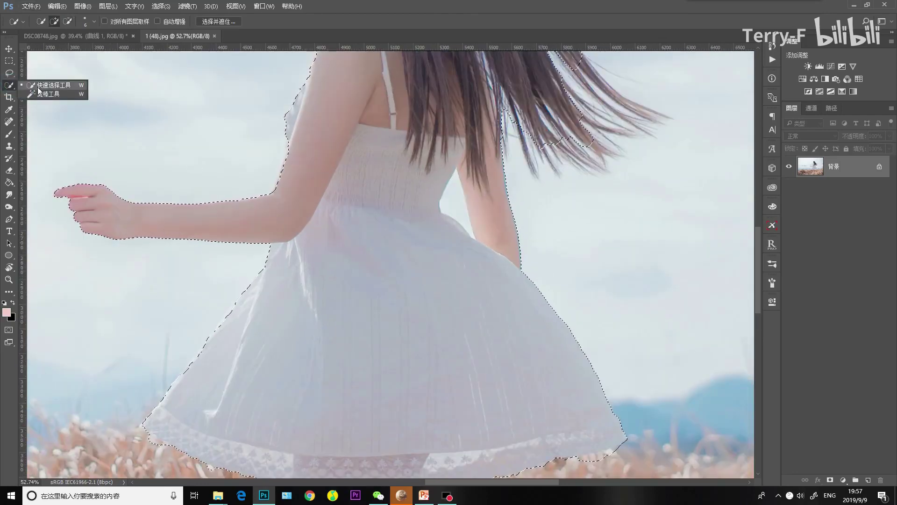
left_click(41, 92)
left_click(458, 201, "alt")
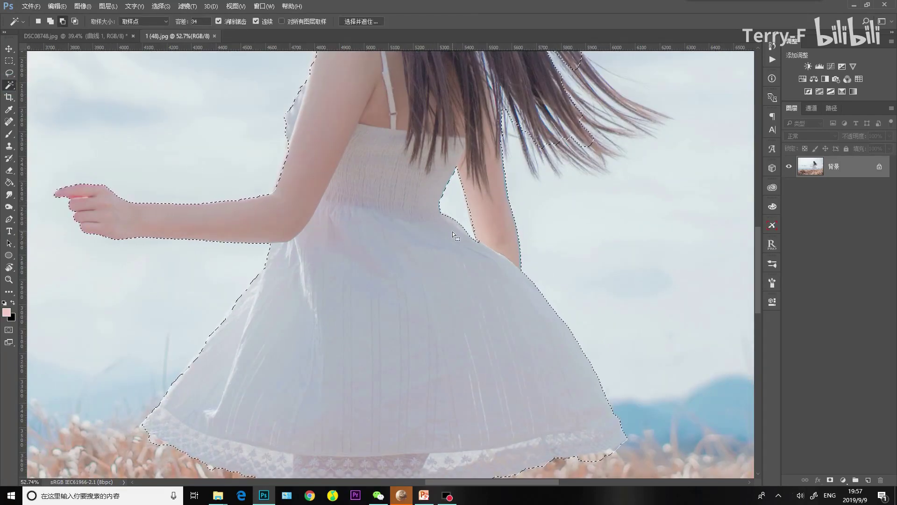
Step: Try to add the woman's bare legs to the selection with the Magic Wand, reducing the tolerance to 12
scroll(442, 265, "down", 1)
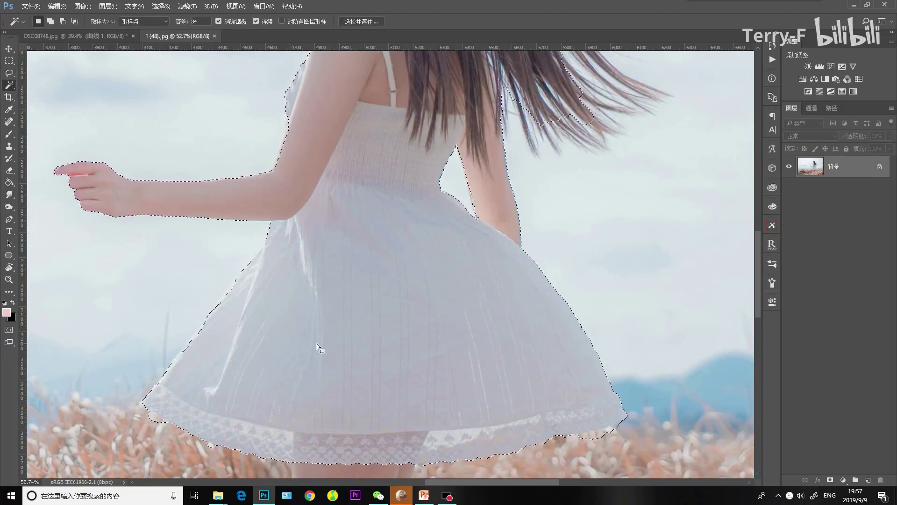
scroll(316, 343, "down", 6)
scroll(341, 352, "down", 2)
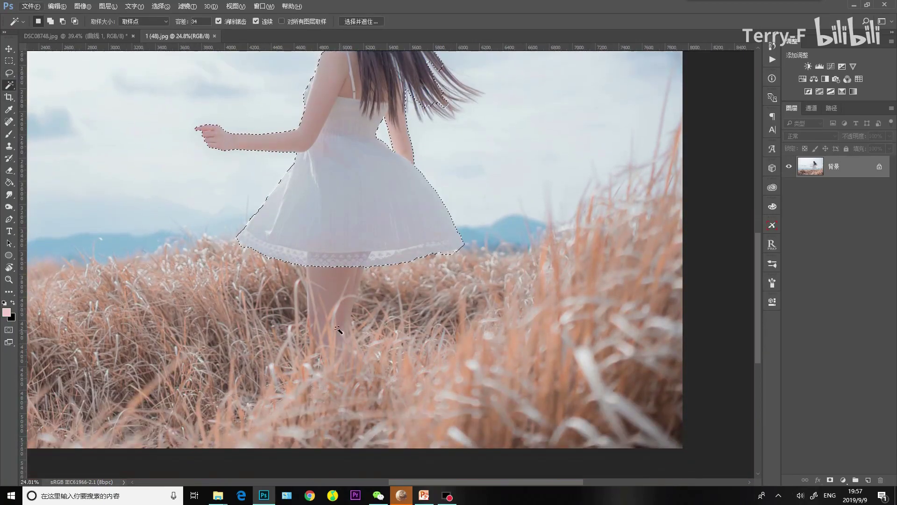
left_click(341, 294, "shift")
key("ctrl+z")
left_click(337, 290, "shift")
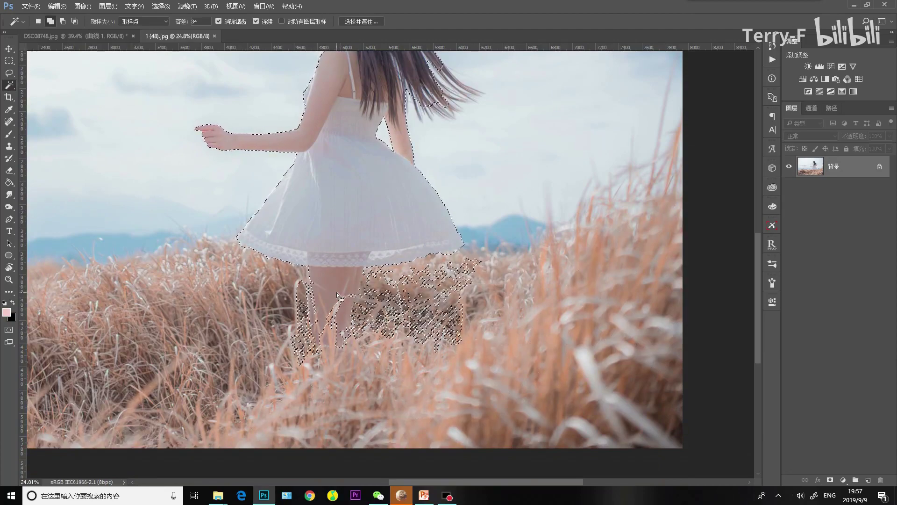
key("ctrl+z")
left_click_drag(184, 21, 174, 24)
left_click(318, 276, "shift")
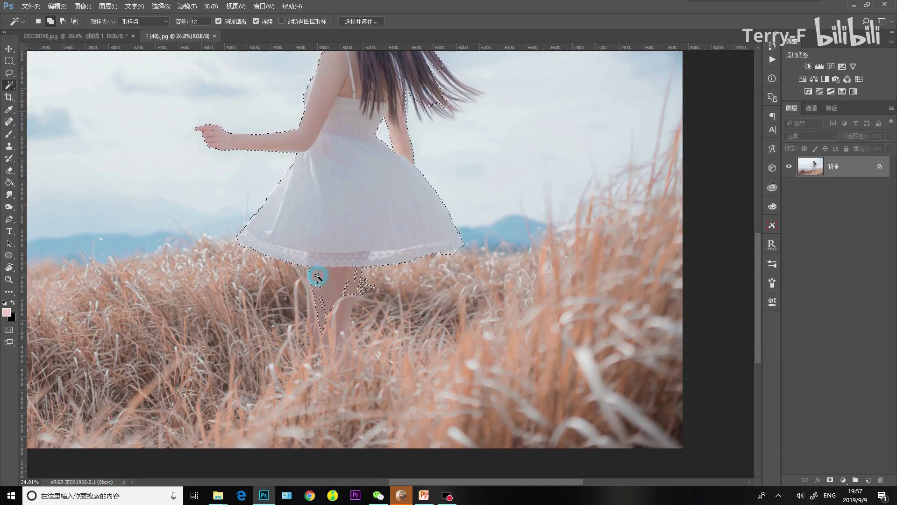
key("ctrl+z")
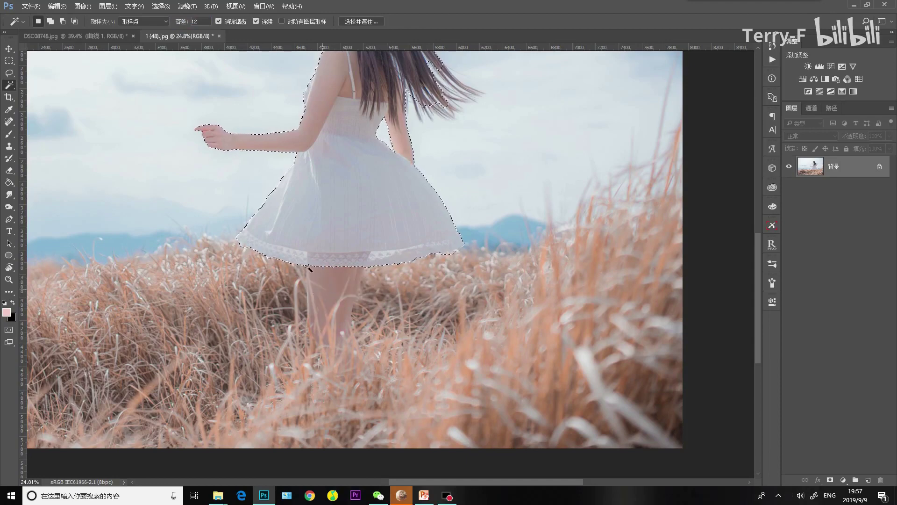
Step: Try to select the woman's legs below the dress hem by tracing them with the Magnetic Lasso tool
left_click(9, 72)
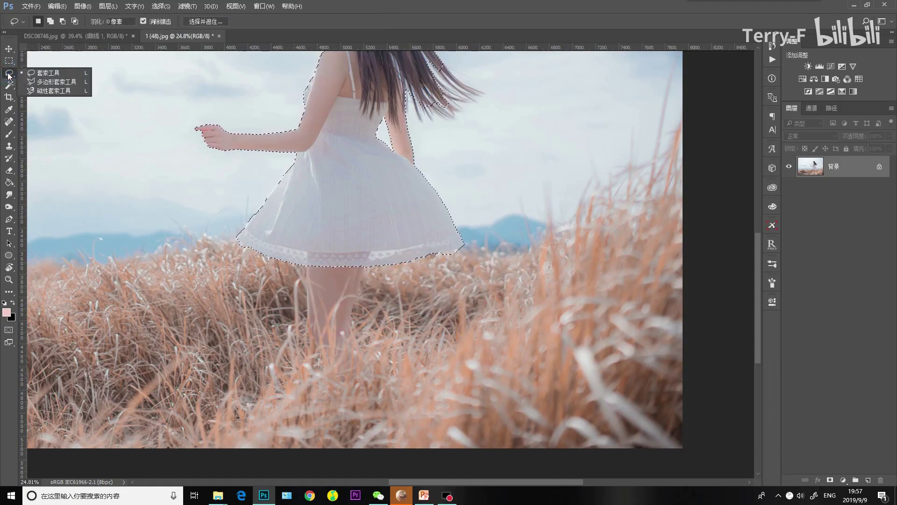
left_click(40, 92)
scroll(329, 329, "up", 5)
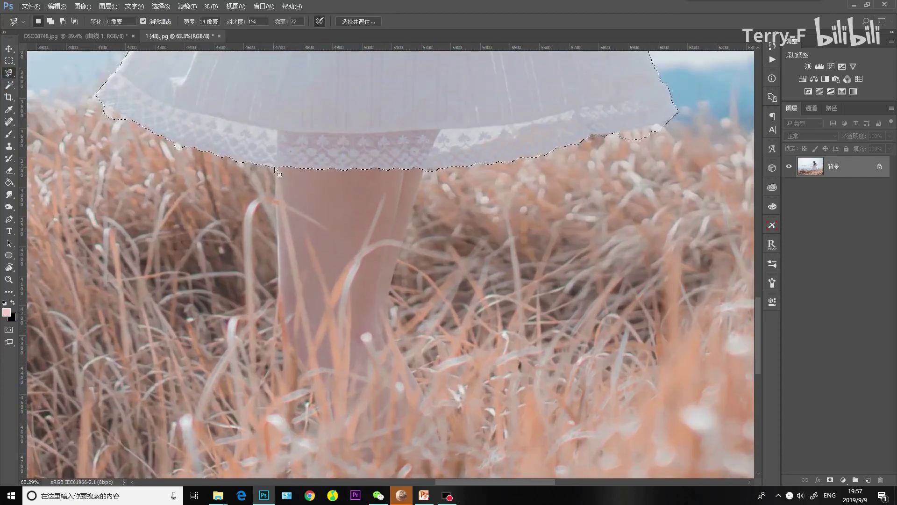
left_click(275, 167)
left_click(284, 396)
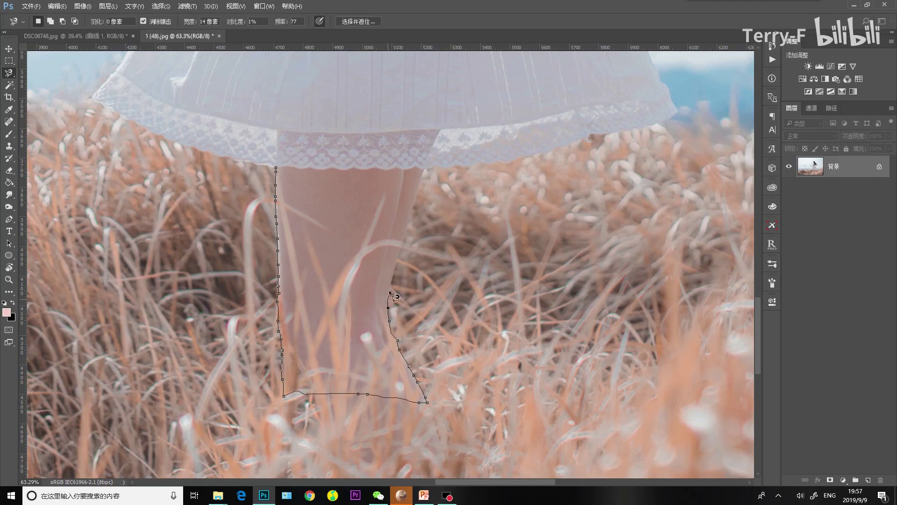
left_click(424, 171)
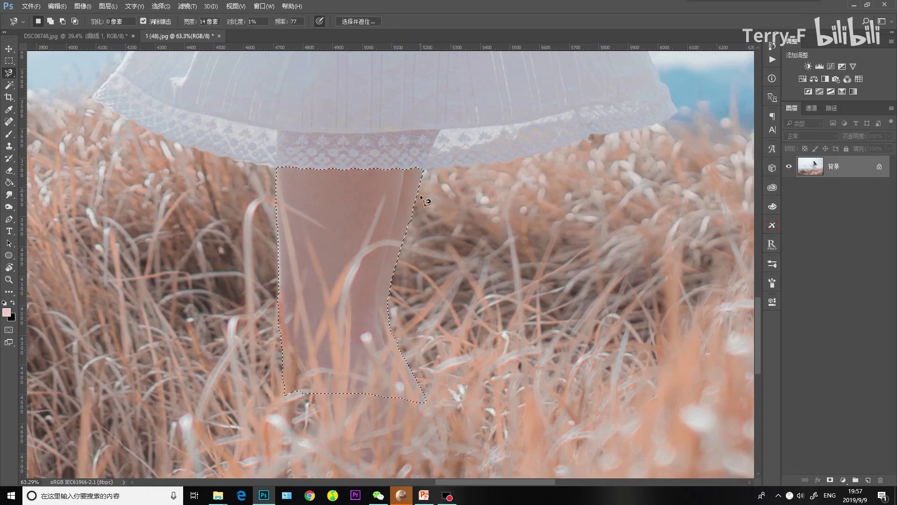
scroll(427, 340, "down", 4)
scroll(468, 318, "up", 2)
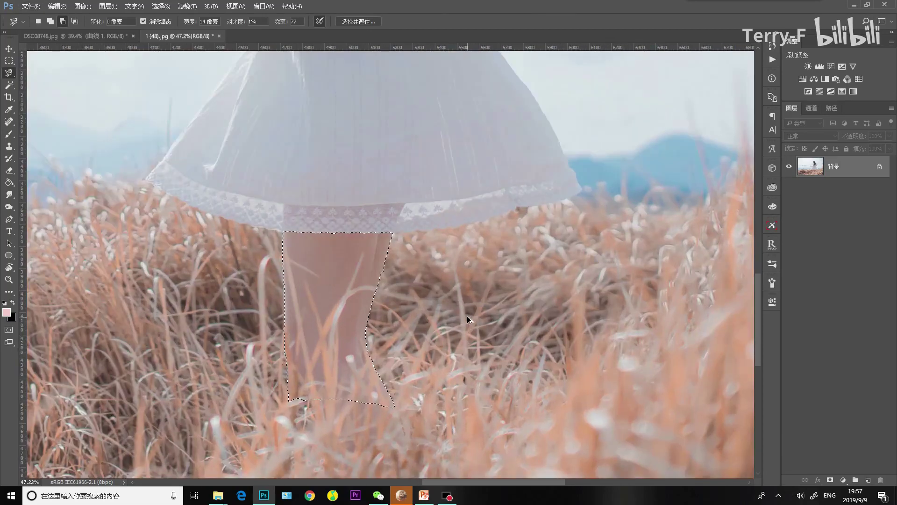
key("ctrl+alt+z")
Step: Add the woman's legs to the existing selection by tracing them from the hem to the grass with the Magnetic Lasso
key("shift")
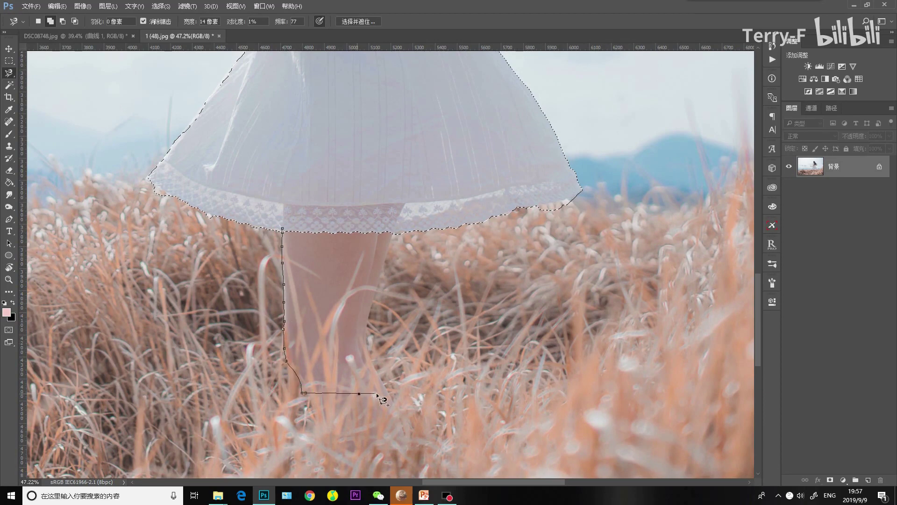
left_click(391, 402)
left_click(394, 222)
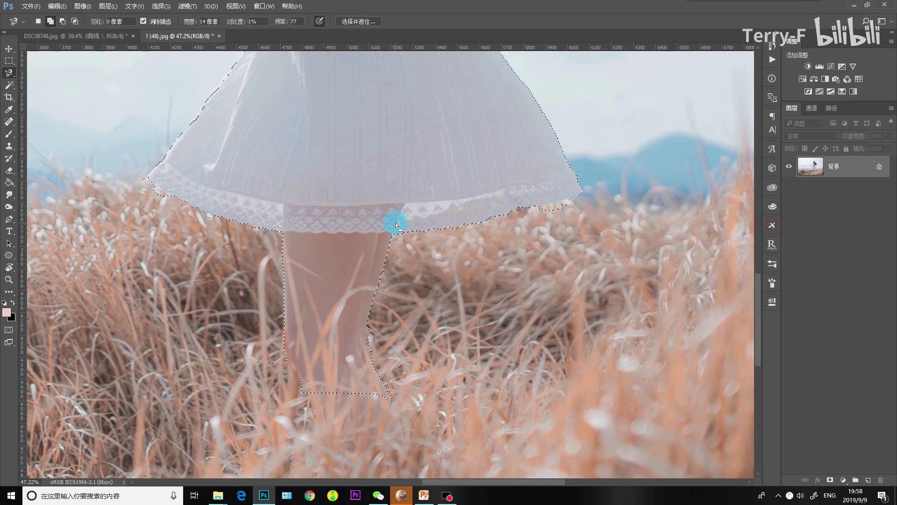
Step: Add the missed slivers along the lower part of the skirt's front edge to the selection with the freehand Lasso tool
scroll(399, 351, "down", 5)
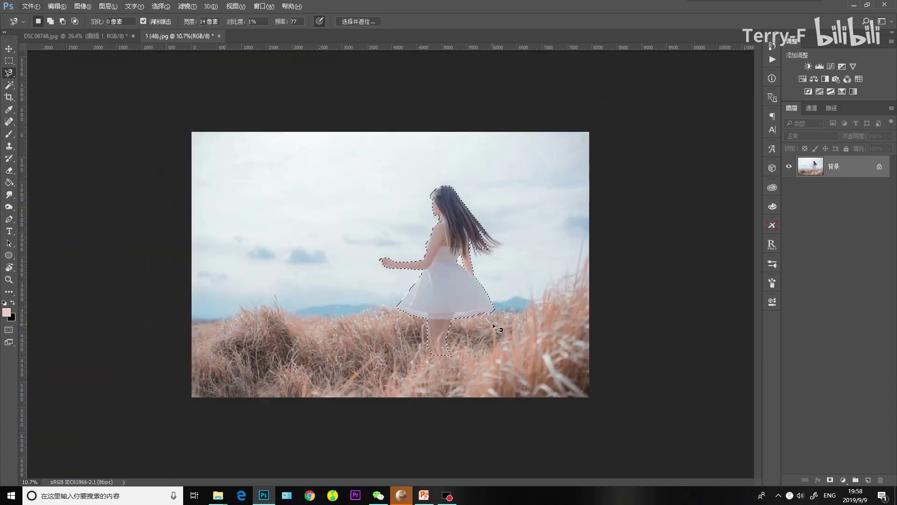
scroll(555, 251, "up", 3)
scroll(591, 313, "up", 2)
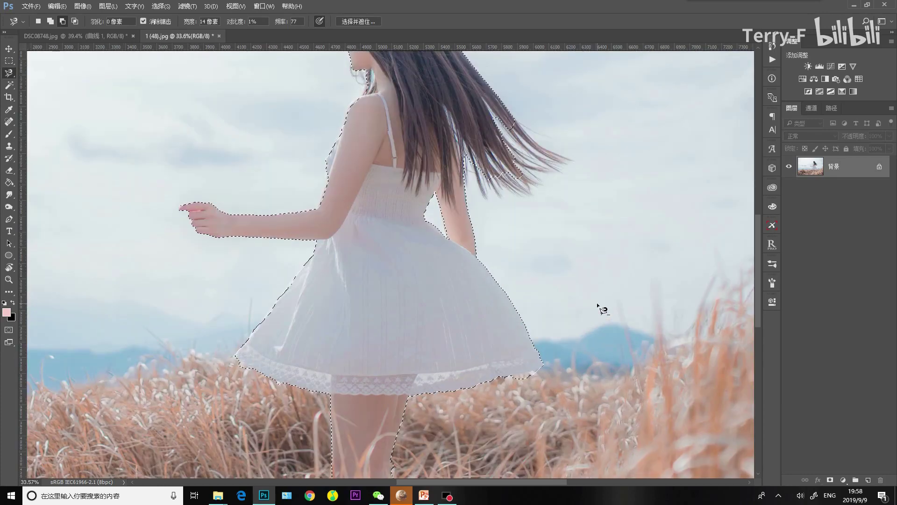
scroll(282, 300, "up", 3)
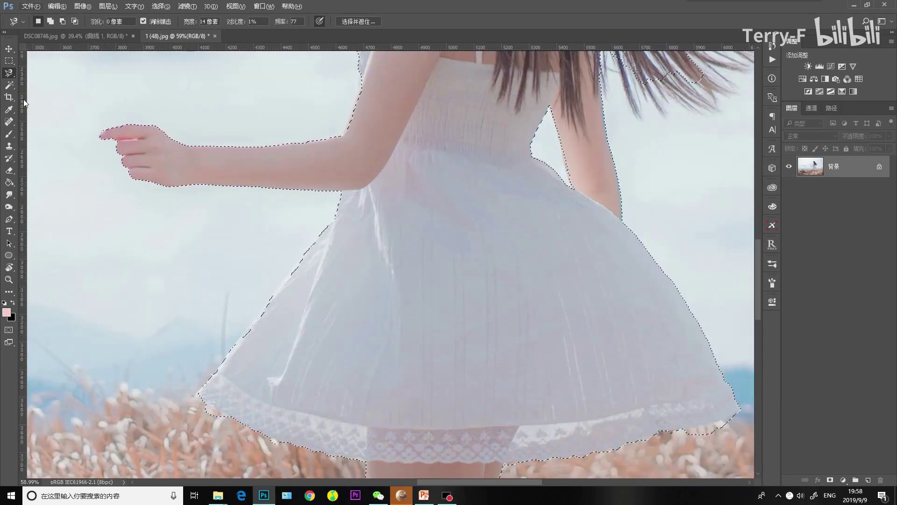
right_click(8, 72)
left_click(26, 70)
scroll(243, 353, "up", 2)
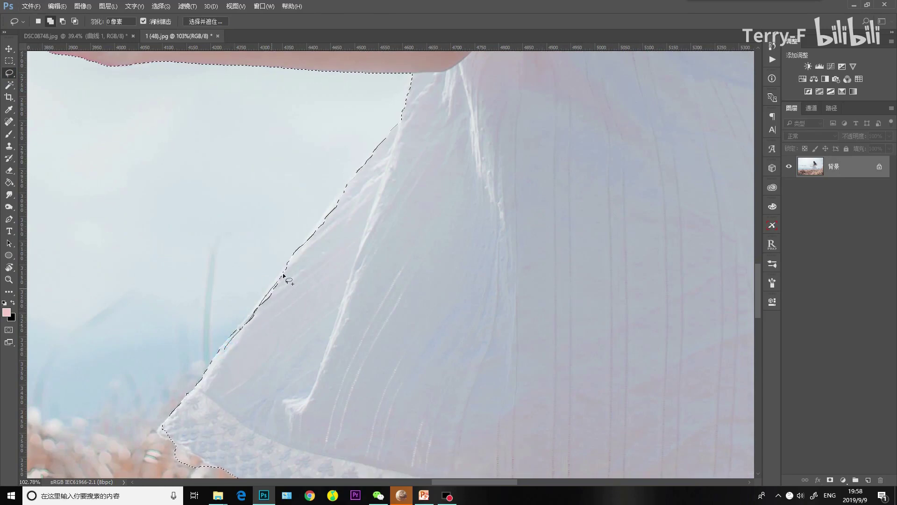
mouse_move(283, 274)
left_mouse_down()
mouse_move(273, 329)
mouse_move(253, 312)
left_mouse_up()
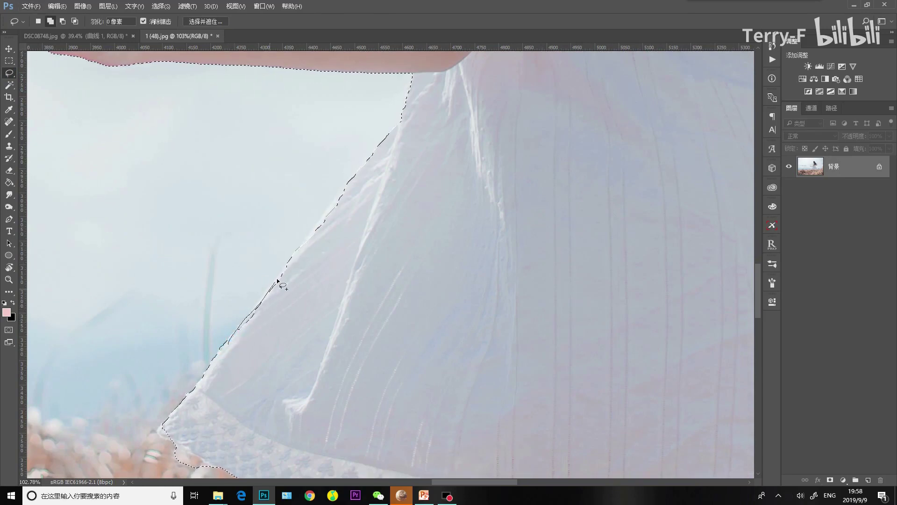
mouse_move(277, 281)
left_mouse_down()
mouse_move(265, 297)
mouse_move(300, 257)
mouse_move(294, 299)
mouse_move(254, 316)
left_mouse_up()
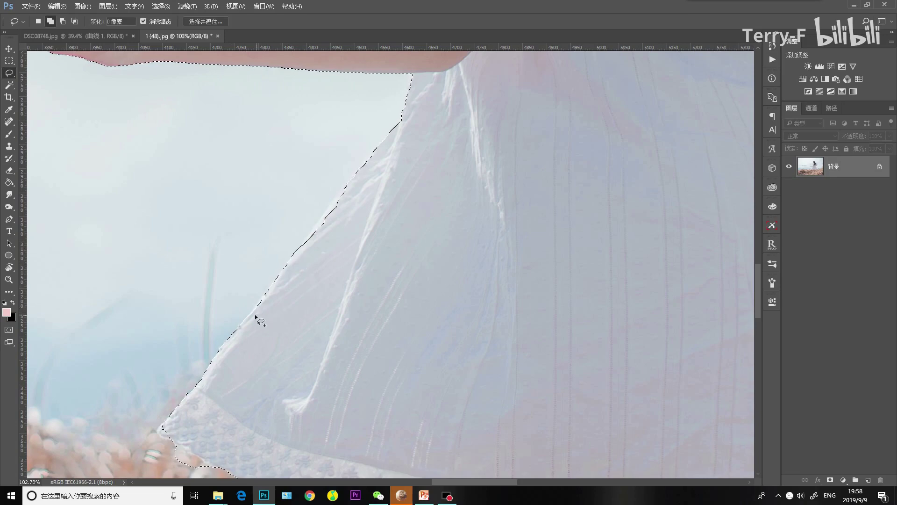
Step: Add the remaining missed slivers on the skirt's front edge, higher up below the outstretched forearm, with the Lasso
scroll(334, 331, "up", 2)
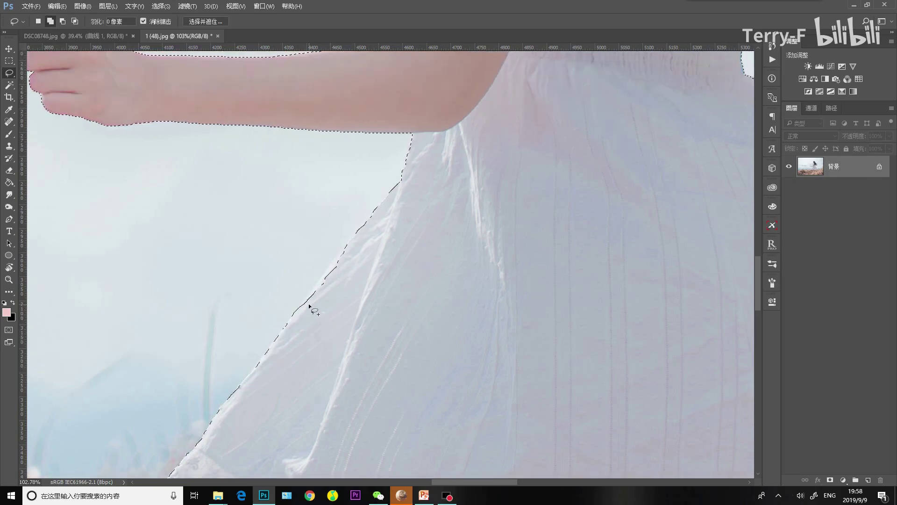
left_click_drag(305, 305, 317, 285)
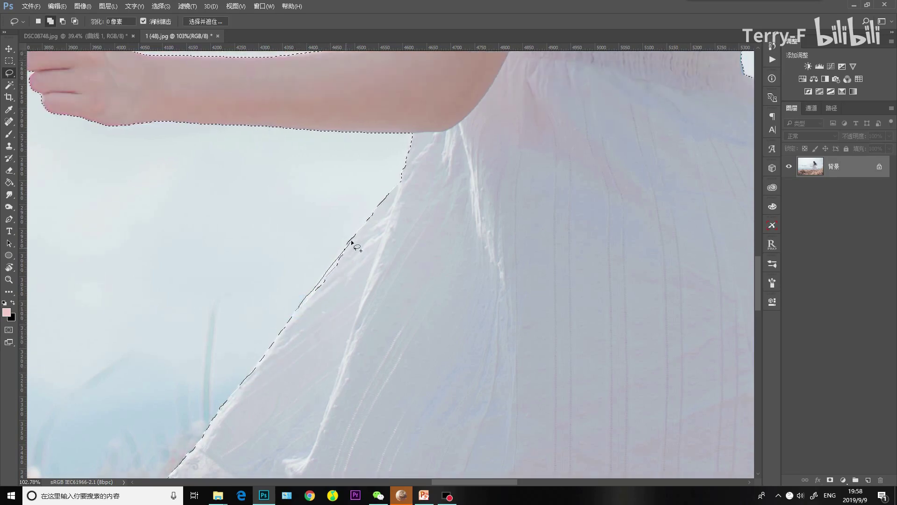
left_click_drag(352, 242, 341, 233)
left_click_drag(304, 302, 319, 281)
left_click_drag(347, 243, 349, 244)
scroll(355, 368, "up", 4)
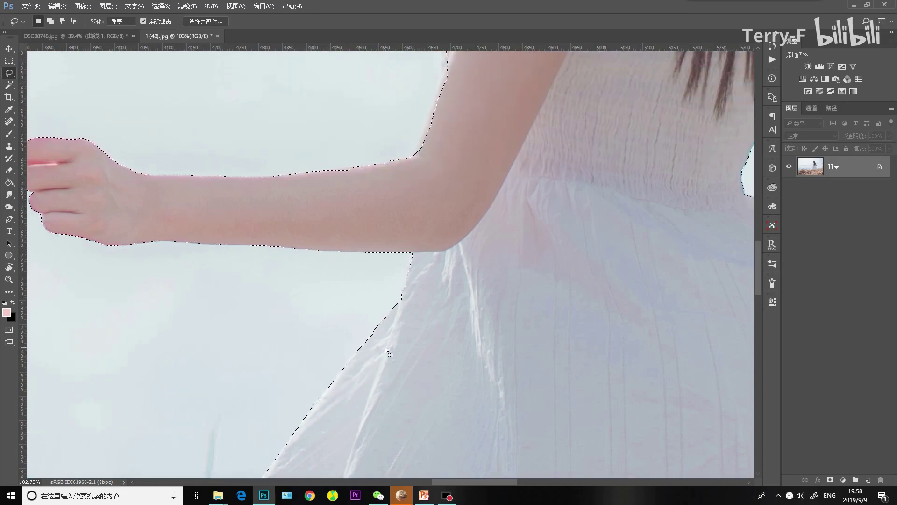
Step: Add the missed edge of the outstretched hand's index finger to the selection with a freehand Lasso outline
scroll(268, 304, "down", 3)
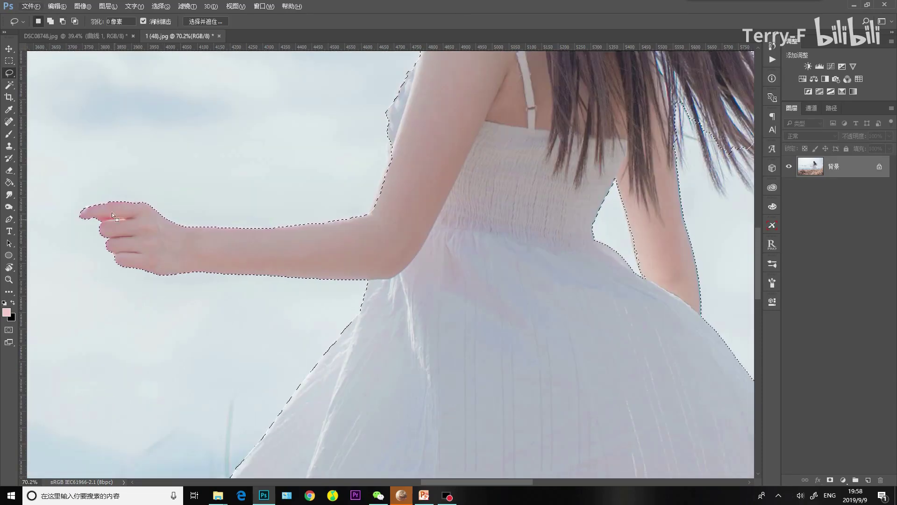
scroll(60, 216, "up", 5)
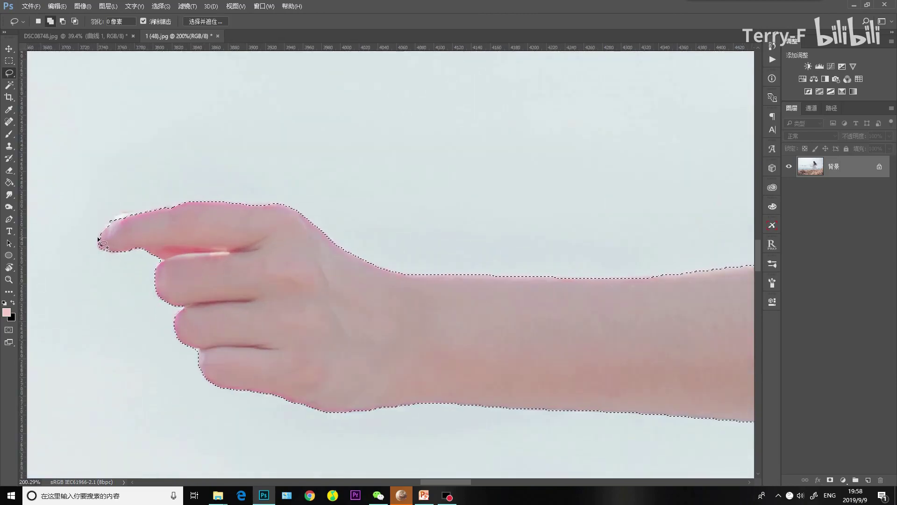
left_click_drag(99, 241, 99, 242)
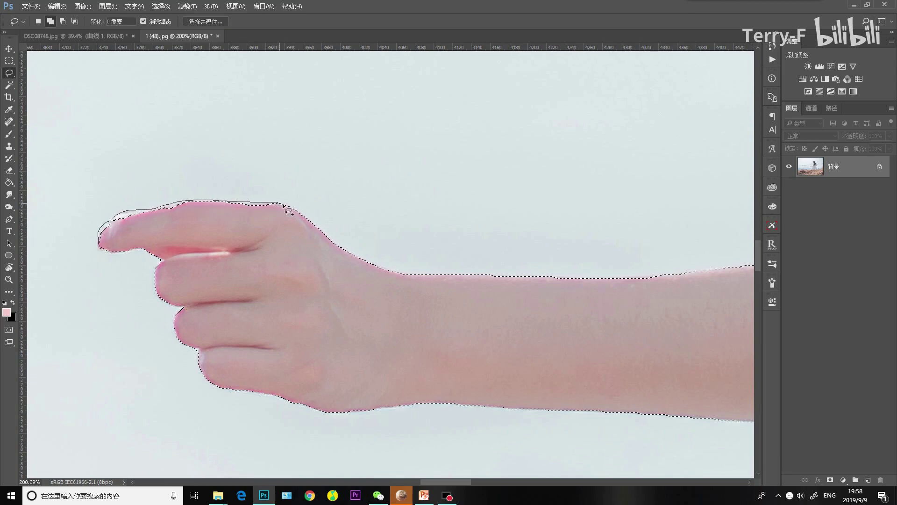
left_click_drag(125, 234, 124, 234)
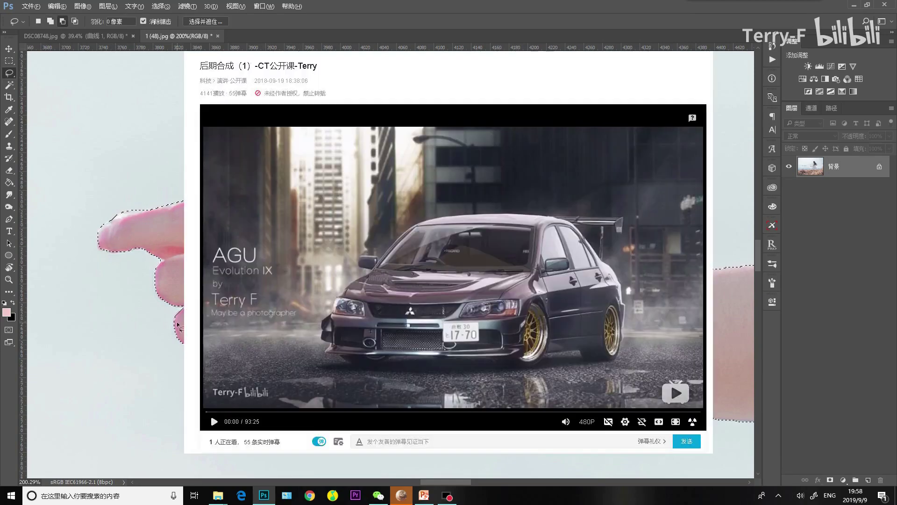
Step: Add the missed strip along the front of the woman's shoulder and upper arm to the selection with the Lasso
scroll(178, 322, "down", 8)
scroll(141, 369, "up", 5)
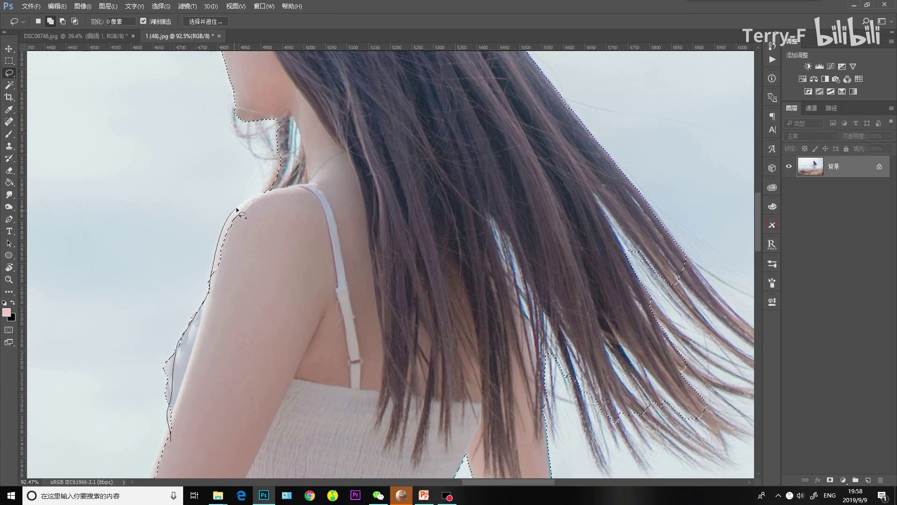
left_click_drag(265, 191, 240, 289)
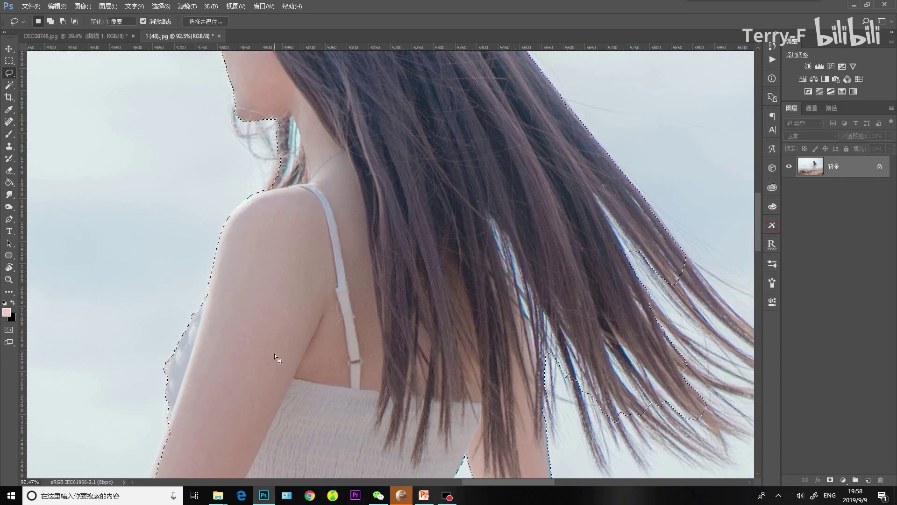
Step: Add the small unselected specks where the lace hem meets the legs to the selection with the Lasso
scroll(273, 354, "up", 4)
scroll(274, 354, "up", 2)
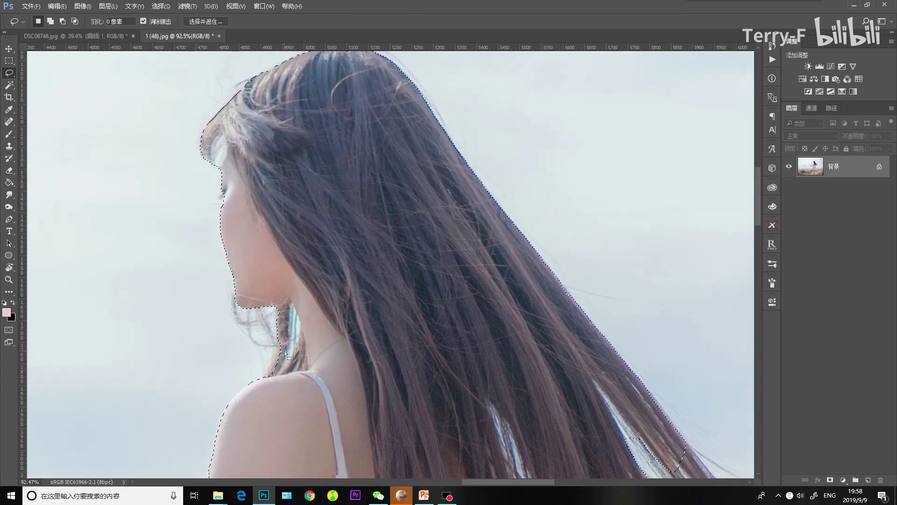
scroll(337, 355, "down", 6)
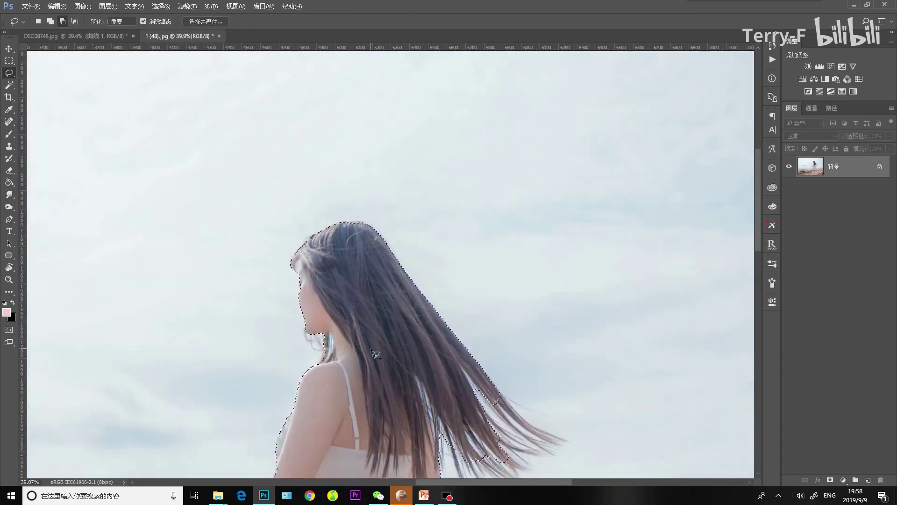
scroll(450, 395, "down", 4)
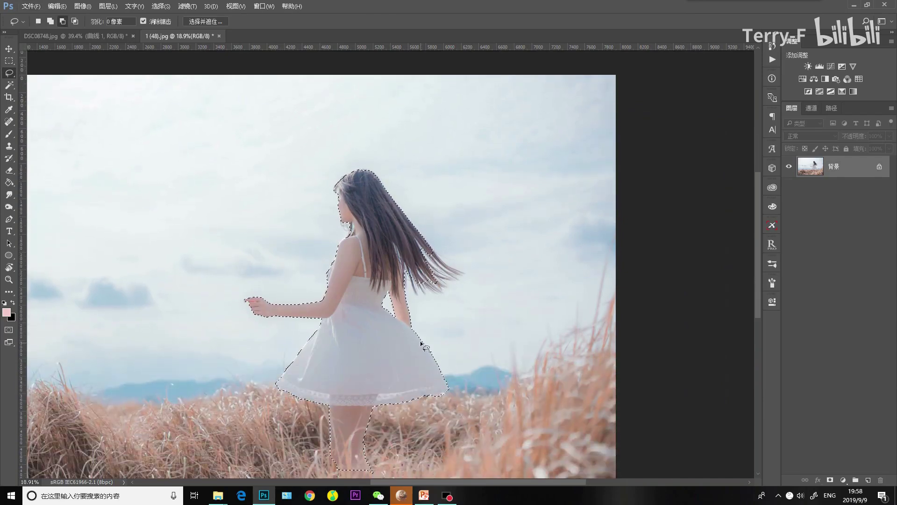
scroll(418, 357, "up", 2)
scroll(418, 357, "up", 4)
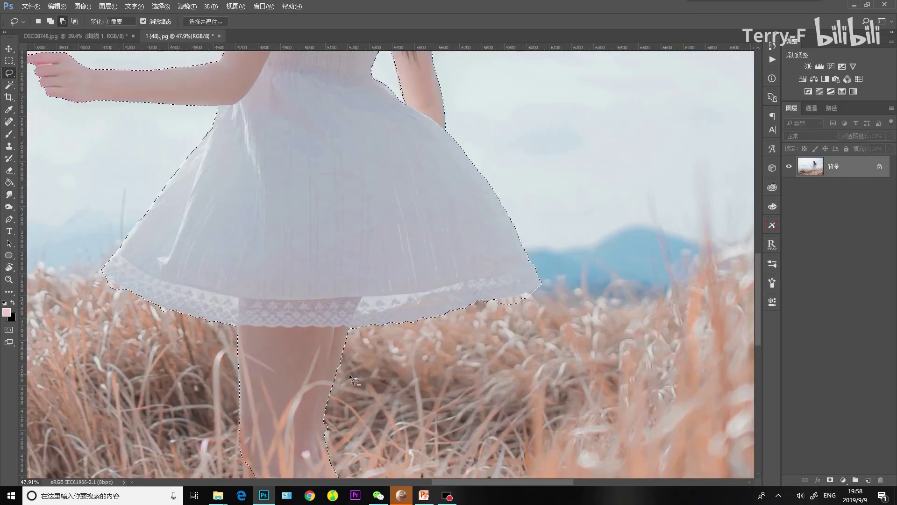
scroll(333, 373, "up", 4)
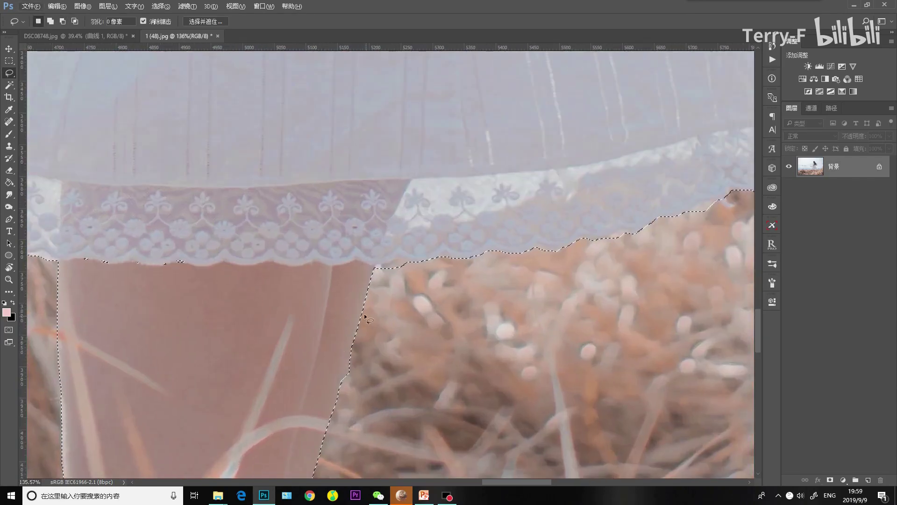
scroll(354, 320, "down", 3)
key("shift")
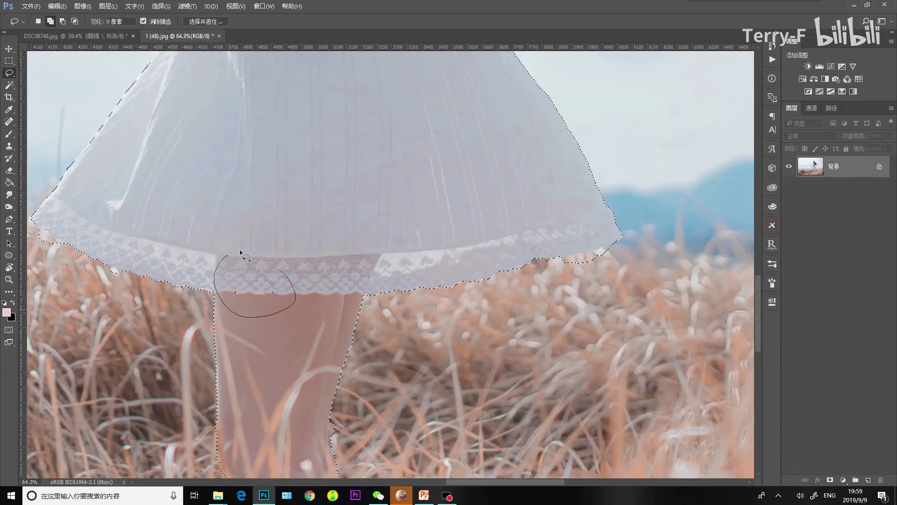
left_click_drag(240, 252, 279, 269)
scroll(284, 350, "down", 3)
scroll(206, 210, "up", 2)
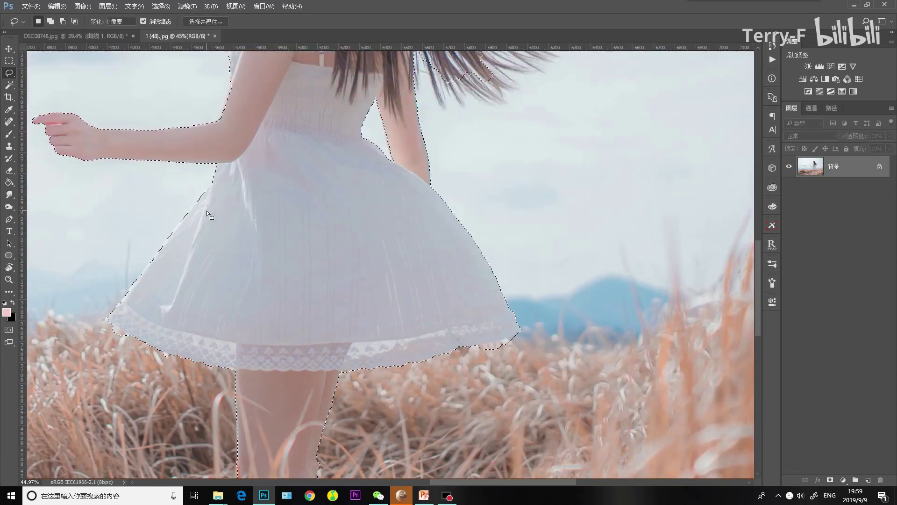
scroll(206, 210, "down", 4)
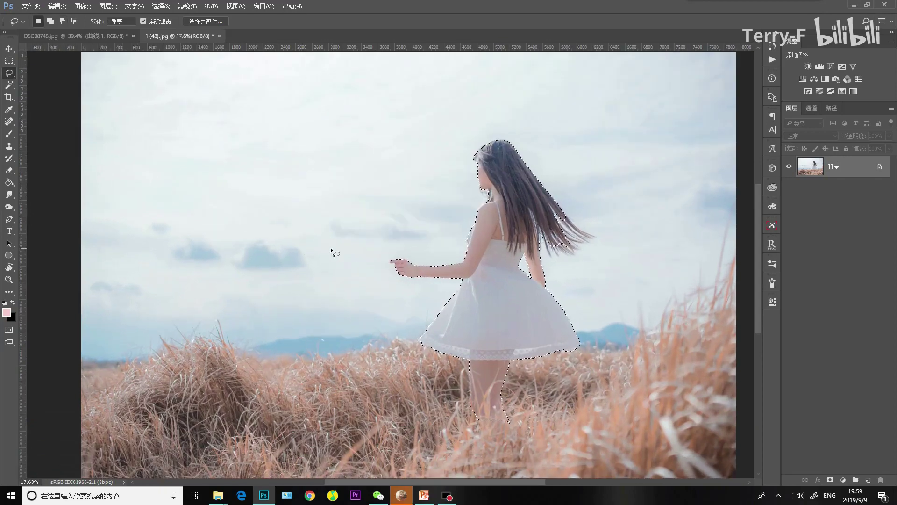
scroll(643, 243, "down", 1)
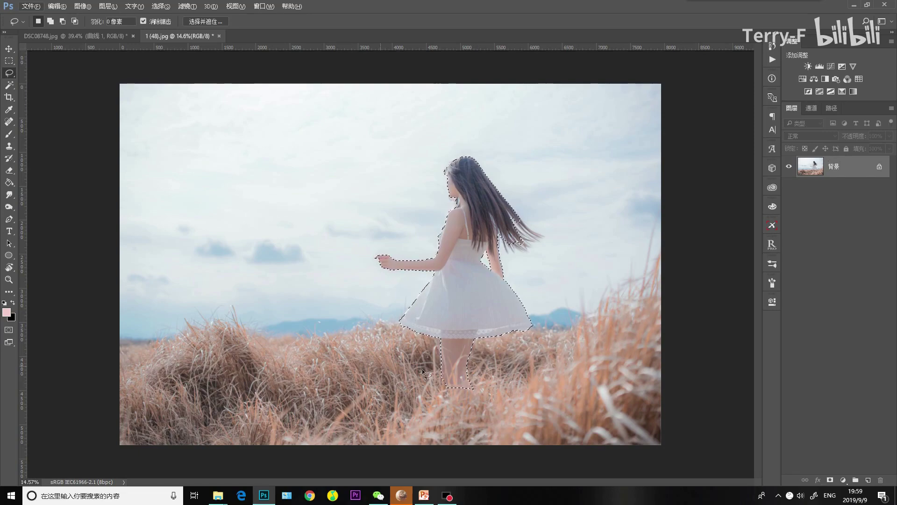
Step: Add a Curves adjustment from the selection, with a darkening point at input 89, output 54, and the white end lowered to output 241
left_click(831, 67)
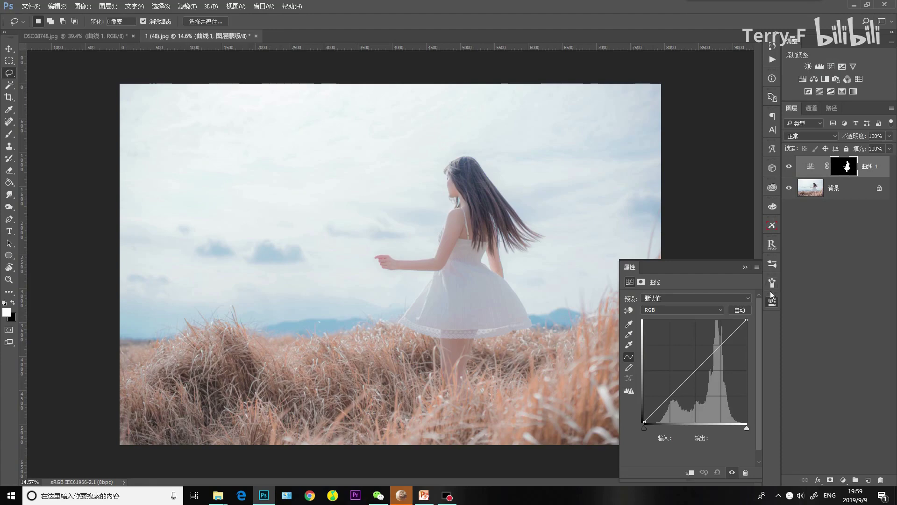
mouse_move(747, 320)
left_mouse_down()
mouse_move(758, 383)
mouse_move(768, 340)
mouse_move(762, 319)
mouse_move(747, 319)
left_mouse_up()
left_click_drag(698, 367, 680, 400)
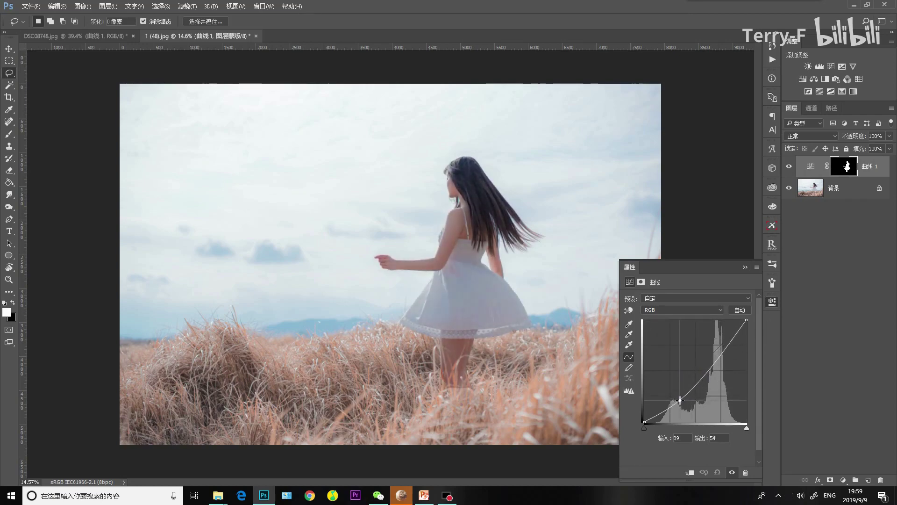
left_click_drag(746, 319, 751, 327)
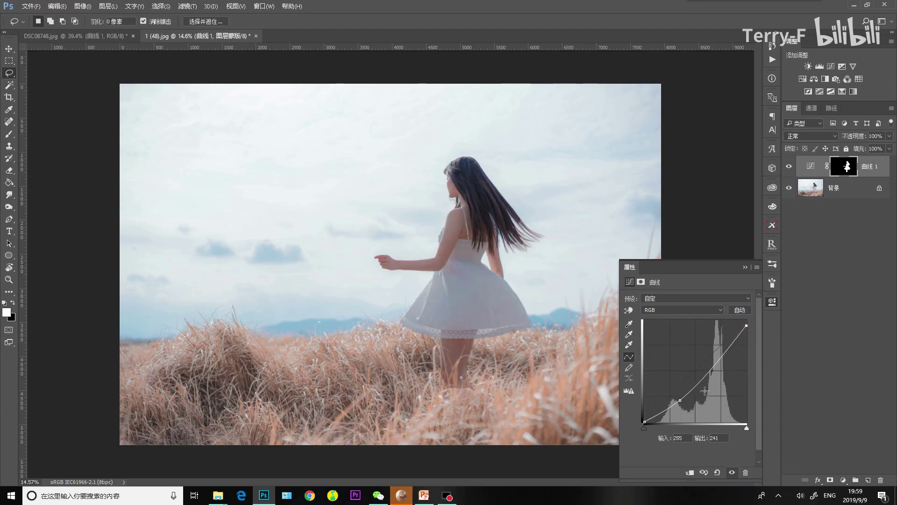
Step: Toggle the Curves layer's visibility repeatedly to compare the woman with and without the adjustment, leaving the layer visible
left_click(790, 167)
left_click(790, 167)
left_click(791, 168)
left_click(791, 168)
left_click(790, 167)
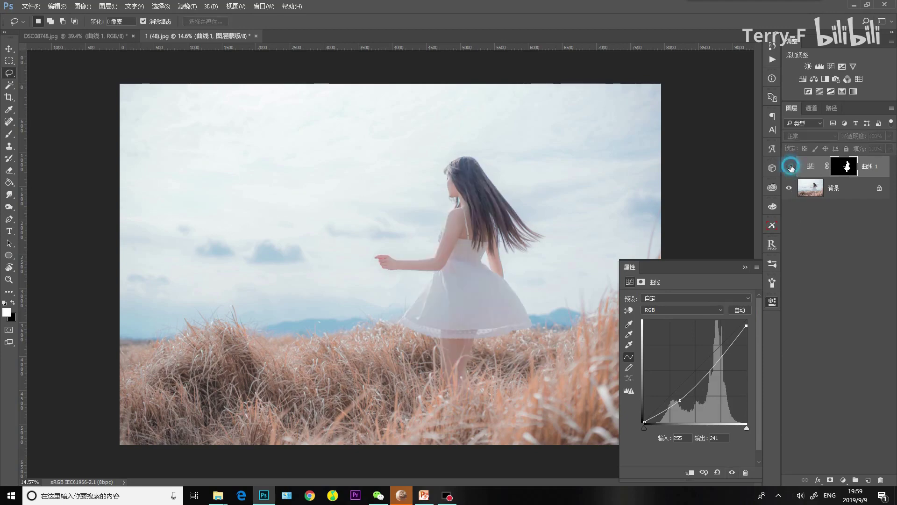
left_click(790, 167)
left_click(790, 167)
left_click(790, 167)
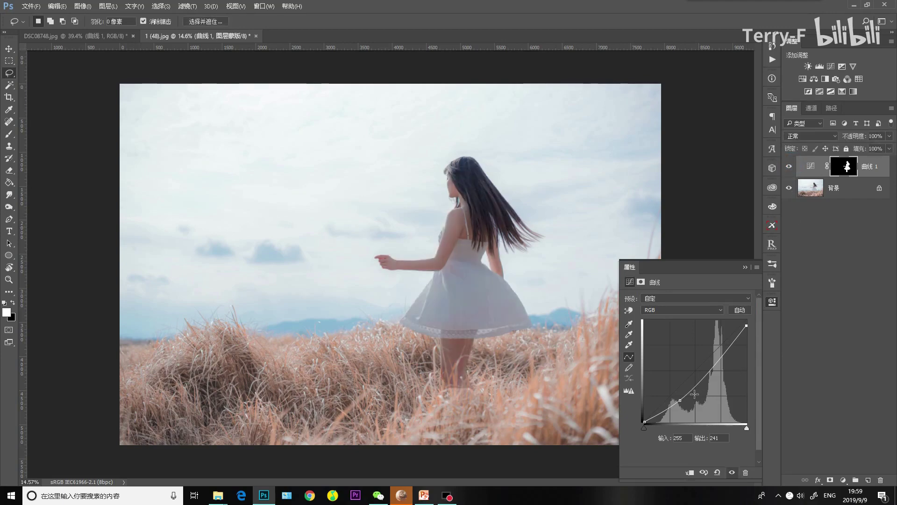
Step: Move the curve's middle point to input 90, output 61, select the layer mask, and collapse the adjustment's properties
mouse_move(681, 401)
left_mouse_down()
mouse_move(683, 412)
mouse_move(681, 397)
left_mouse_up()
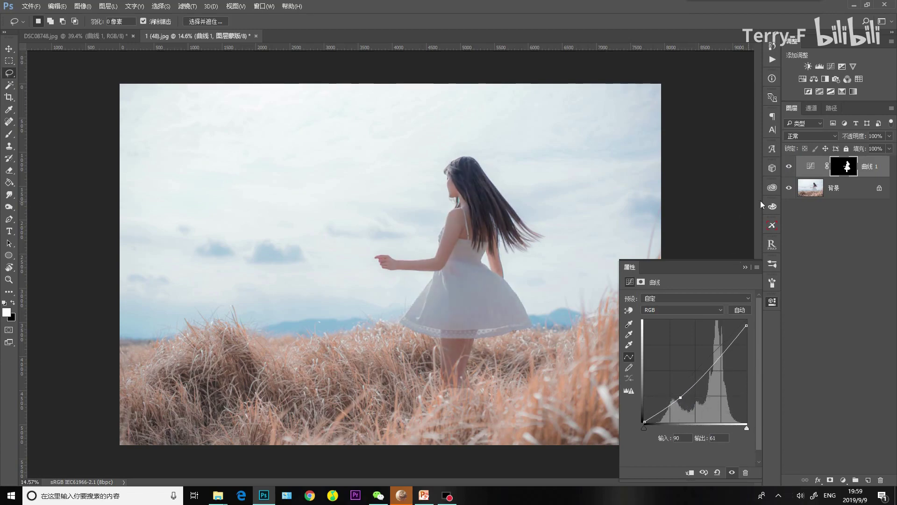
left_click(857, 174)
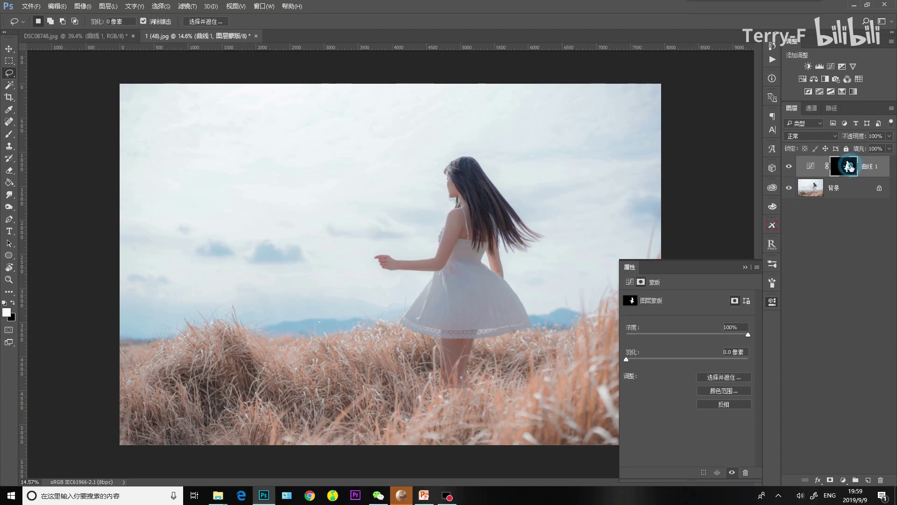
left_click(772, 301)
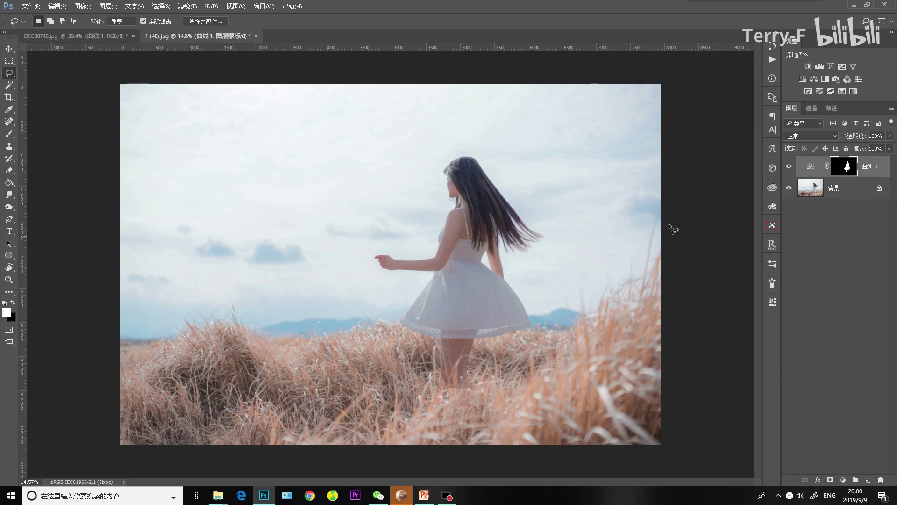
Step: Compare the image with and without the Curves layer, and inspect the adjustment's edges at the legs and hair up close
left_click(788, 168)
left_click(789, 167)
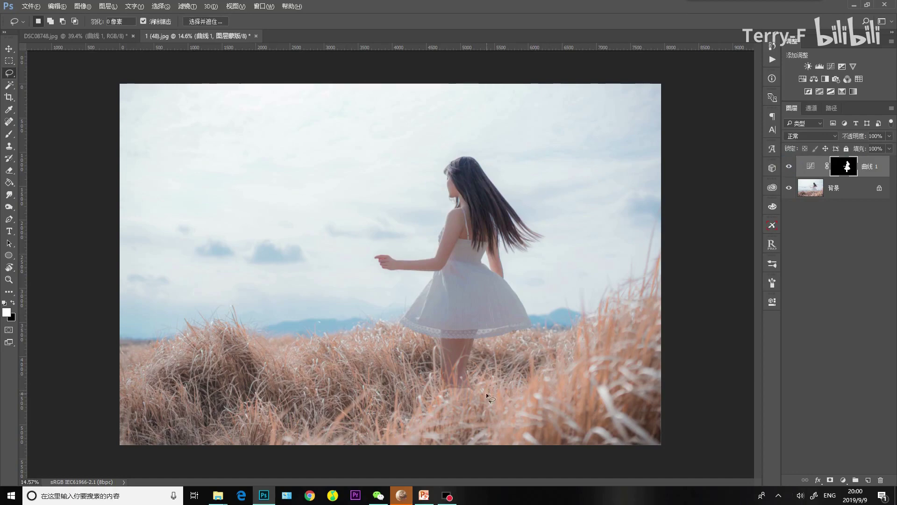
scroll(486, 392, "up", 5)
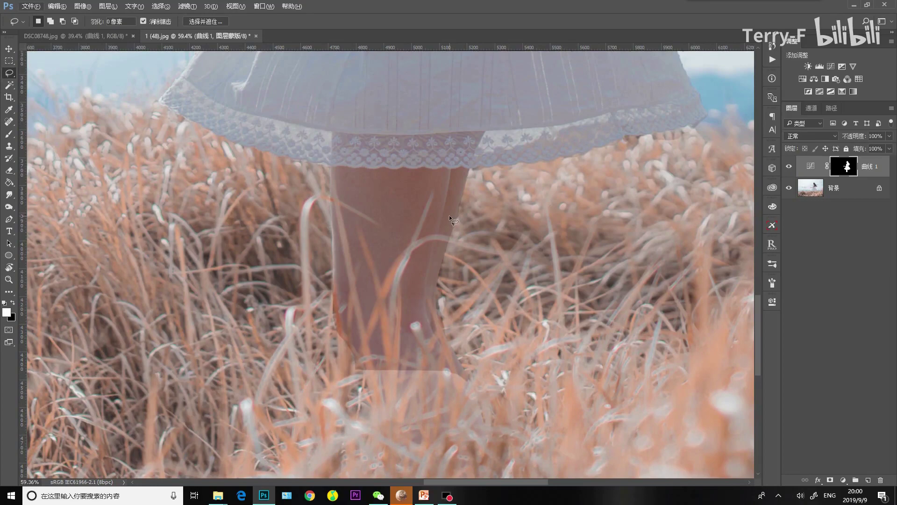
scroll(445, 397, "down", 5)
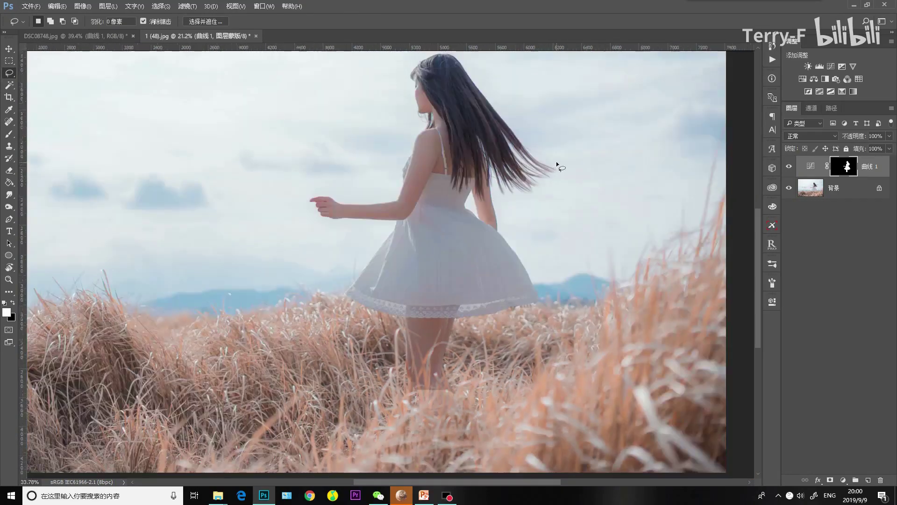
scroll(556, 169, "up", 4)
scroll(486, 218, "down", 5)
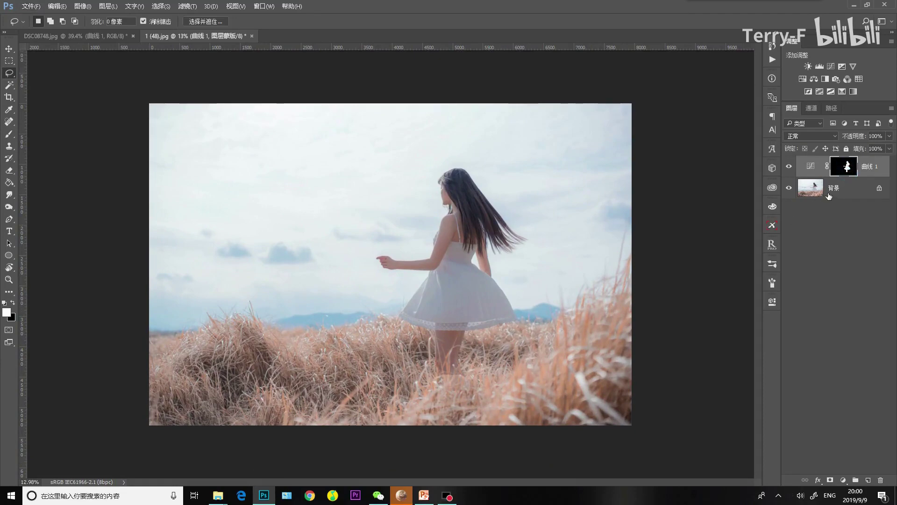
Step: Activate the Brush tool, display the Curves layer's mask on its own, and return to the normal image view
left_click(9, 134)
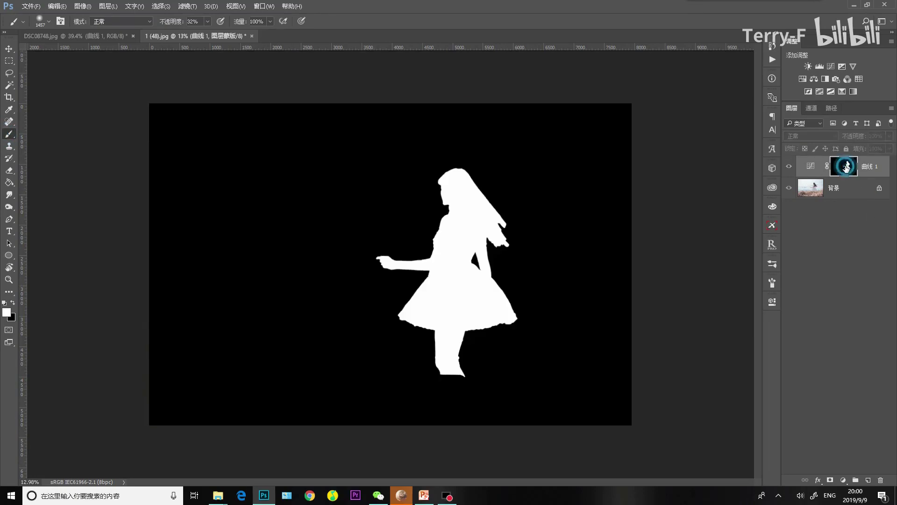
left_click(844, 166, "alt")
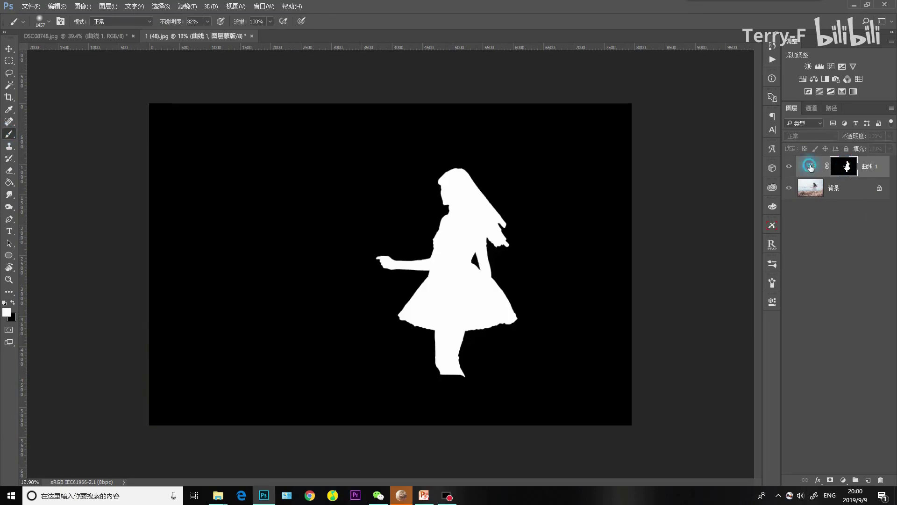
left_click(844, 167, "alt")
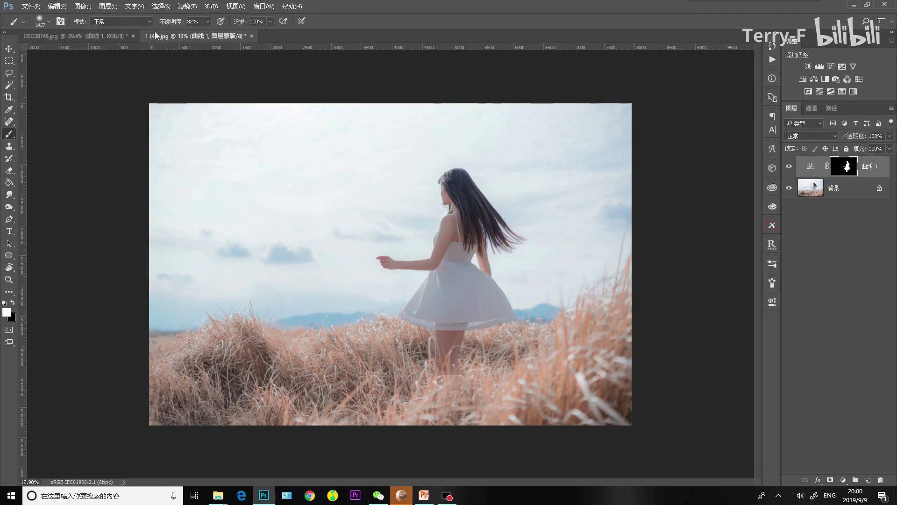
Step: Set the brush opacity to 23% and paint white on the mask over the grass at the woman's feet, reducing the brush to 338 px
key("2")
key("3")
left_click_drag(416, 384, 468, 376)
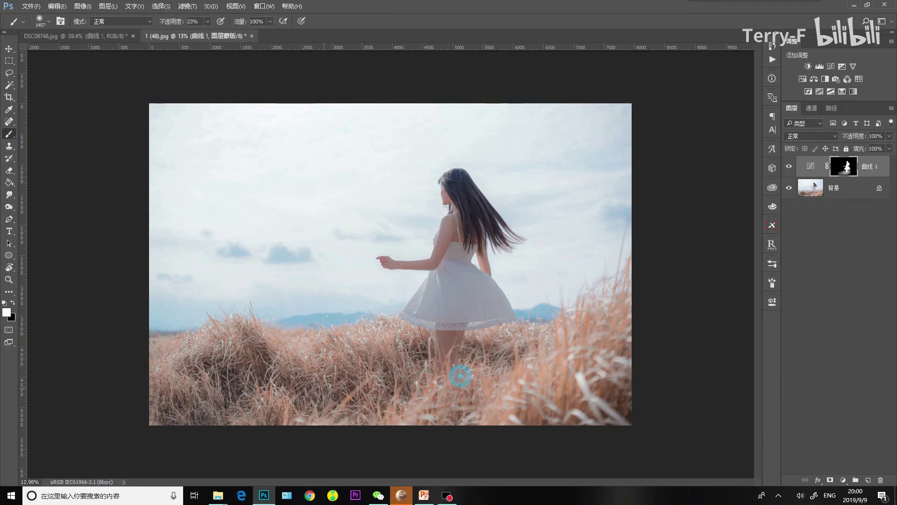
right_click(532, 343)
key("Return")
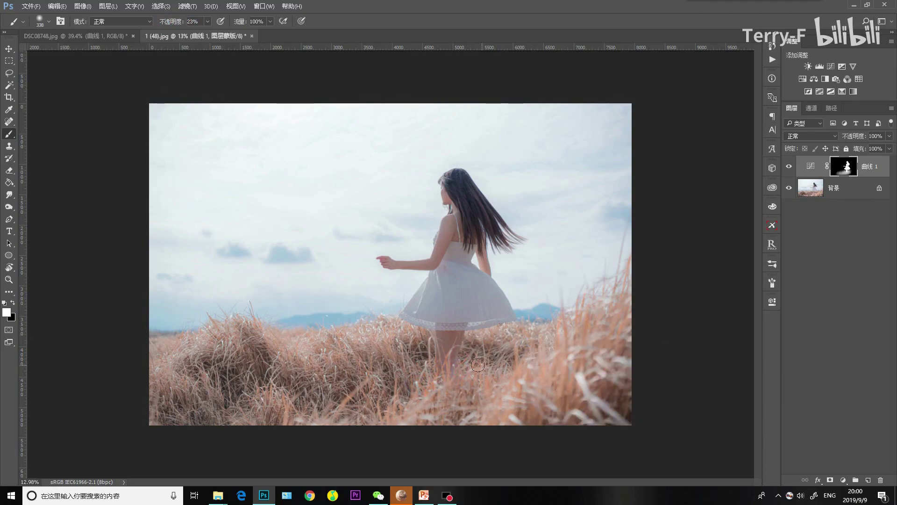
mouse_move(426, 369)
left_mouse_down()
mouse_move(460, 348)
mouse_move(468, 368)
left_mouse_up()
left_click_drag(397, 380, 477, 370)
Step: Enlarge the soft brush to 511 px and paint white on the mask over the grass beside and below the legs
scroll(456, 413, "up", 1)
right_click(530, 359)
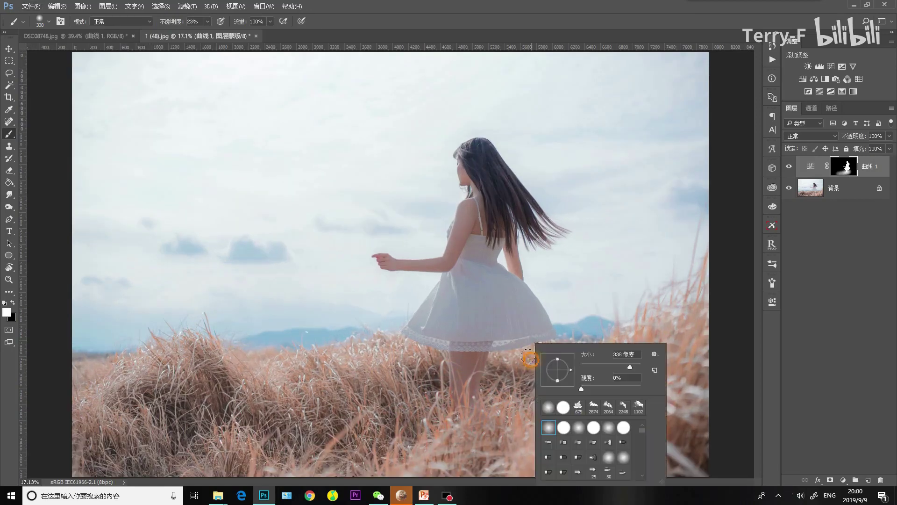
left_click(635, 364)
mouse_move(501, 396)
left_mouse_down()
mouse_move(447, 383)
mouse_move(499, 373)
left_mouse_up()
left_click(392, 448)
left_click(437, 415)
left_click(372, 423)
left_click(347, 417)
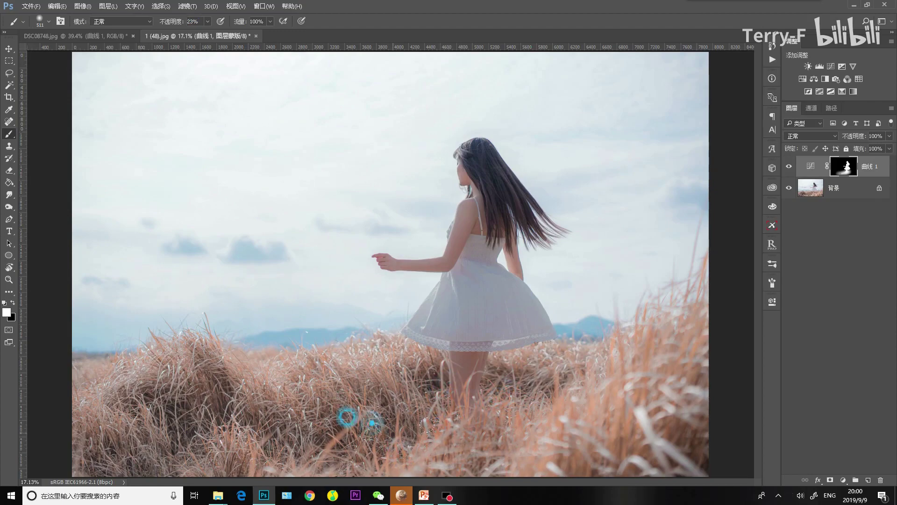
left_click(494, 374)
Step: Dab white on the mask over the lower legs and the grass next to them to blend the adjustment's edge
scroll(476, 375, "up", 5)
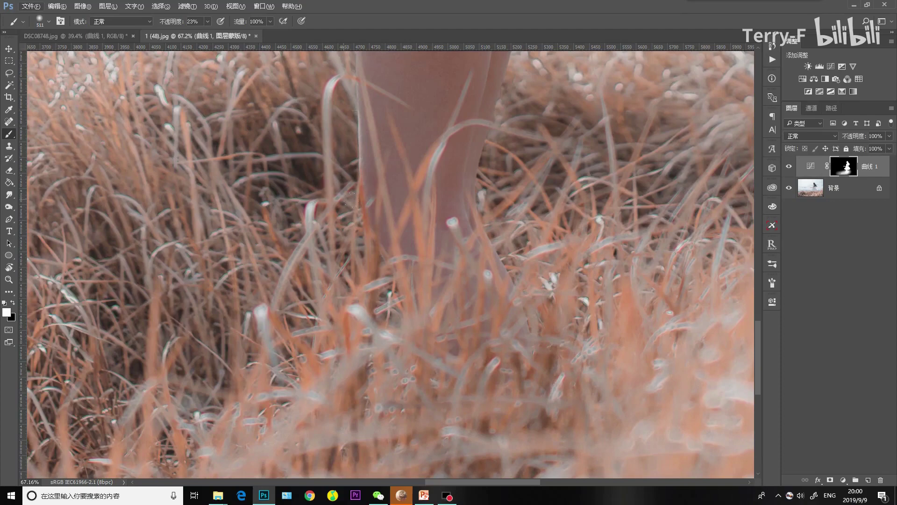
left_click(339, 109)
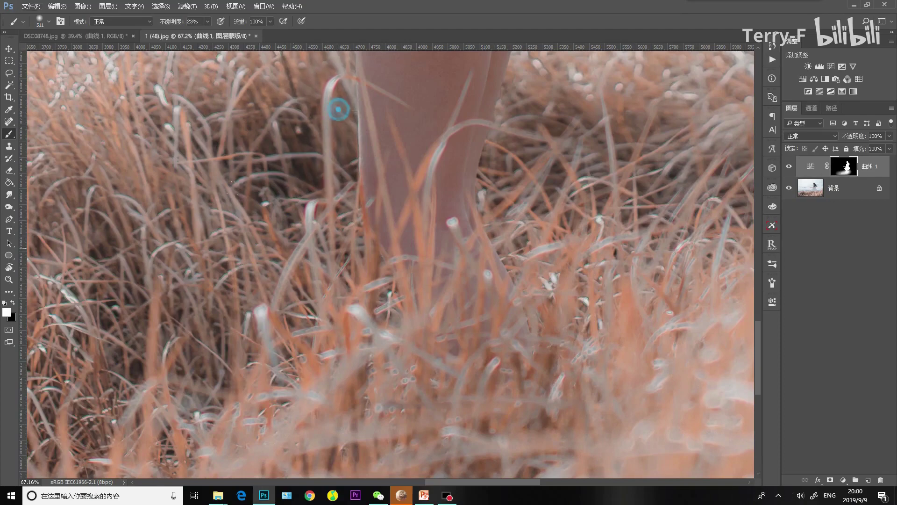
left_click(241, 203)
left_click(415, 200)
Step: Enlarge the brush to 1102 px and paint white on the mask across the foreground grass along the photo's lower edge
scroll(522, 349, "down", 3)
scroll(522, 350, "down", 3)
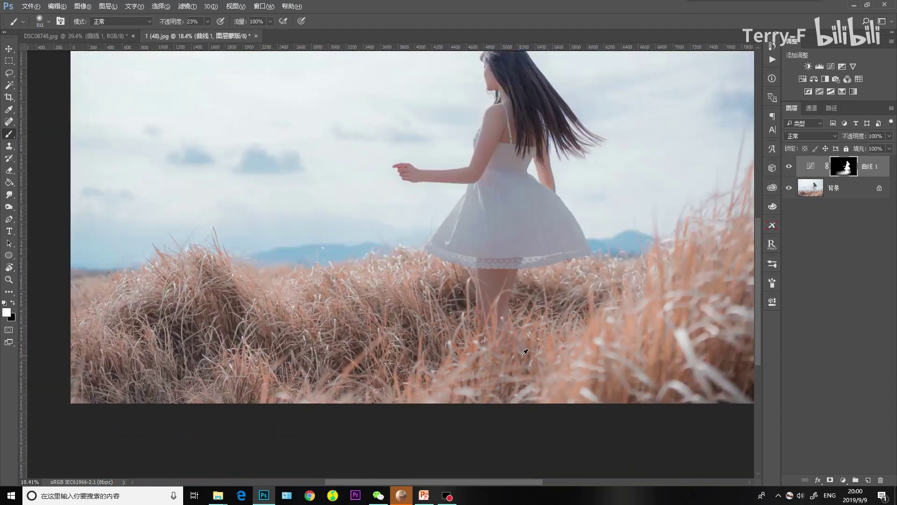
right_click(523, 350)
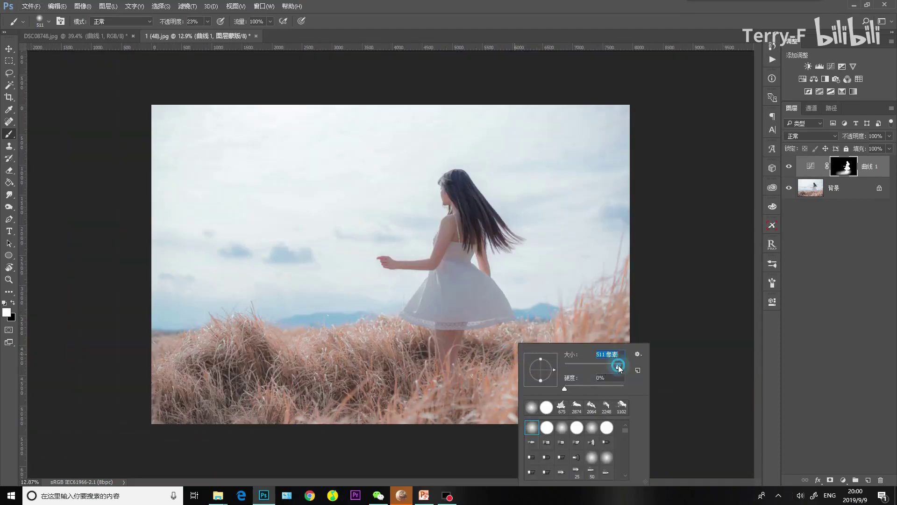
left_click(616, 365)
left_click_drag(407, 398, 691, 396)
left_click(672, 345)
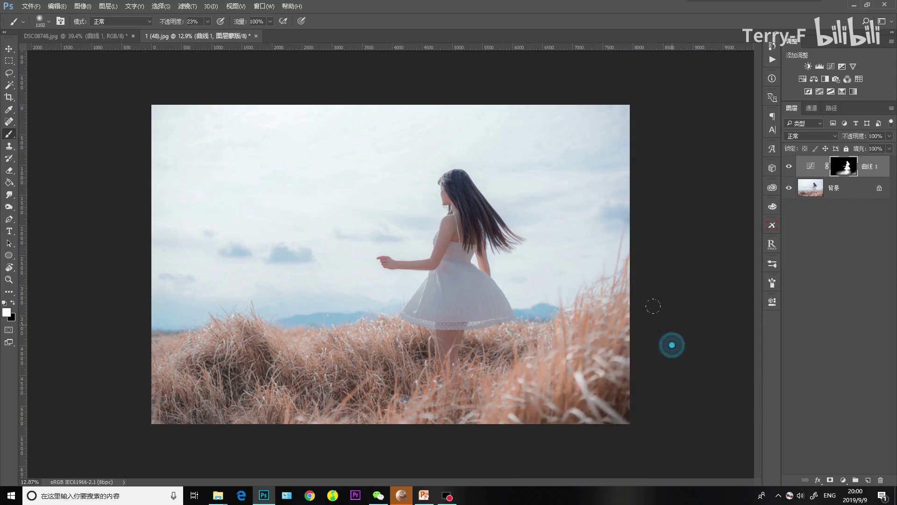
left_click(603, 398)
left_click(294, 430)
left_click(380, 429)
left_click(215, 428)
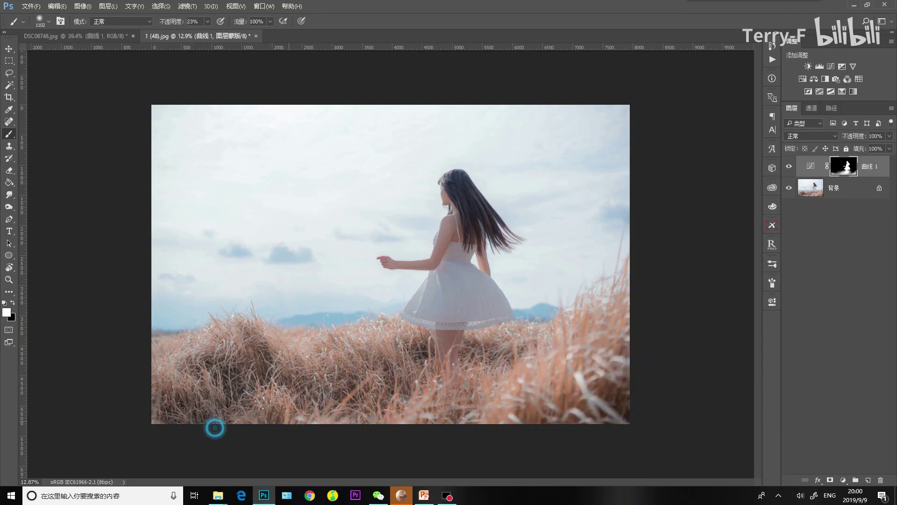
left_click(322, 403)
left_click(418, 389)
left_click(465, 376)
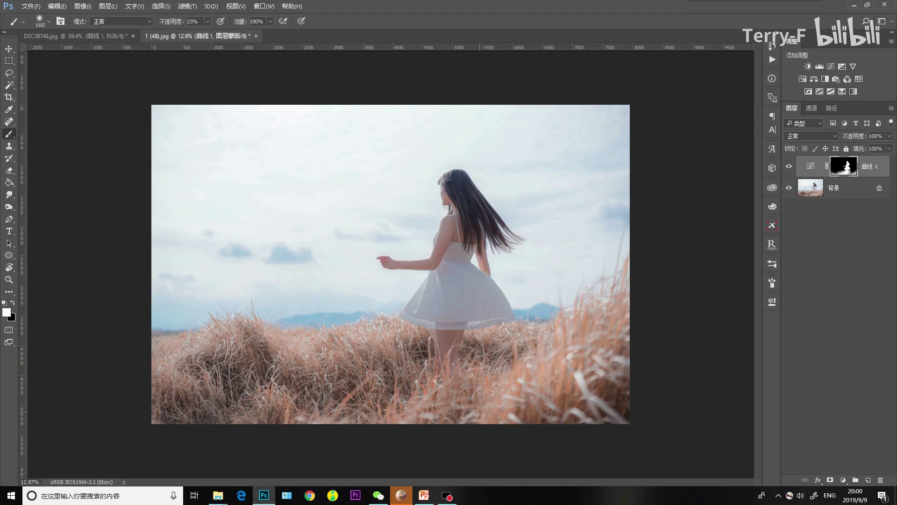
Step: Display the Curves mask alone to examine the painted grass area, and return to the image
left_click(848, 168, "alt")
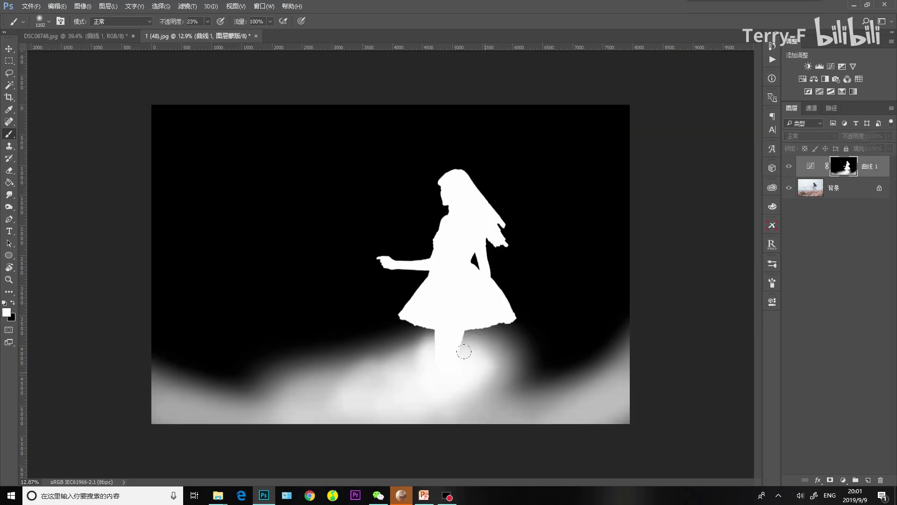
left_click(817, 171)
left_click(842, 166)
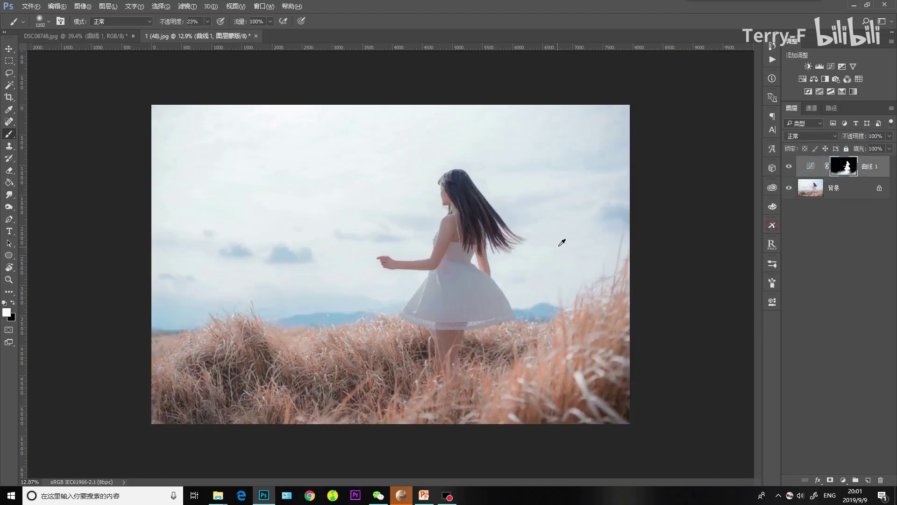
Step: With black as the foreground colour and a 480 px brush, paint on the mask along the outer edge and tips of the flowing hair
scroll(561, 242, "up", 5)
scroll(488, 167, "up", 3)
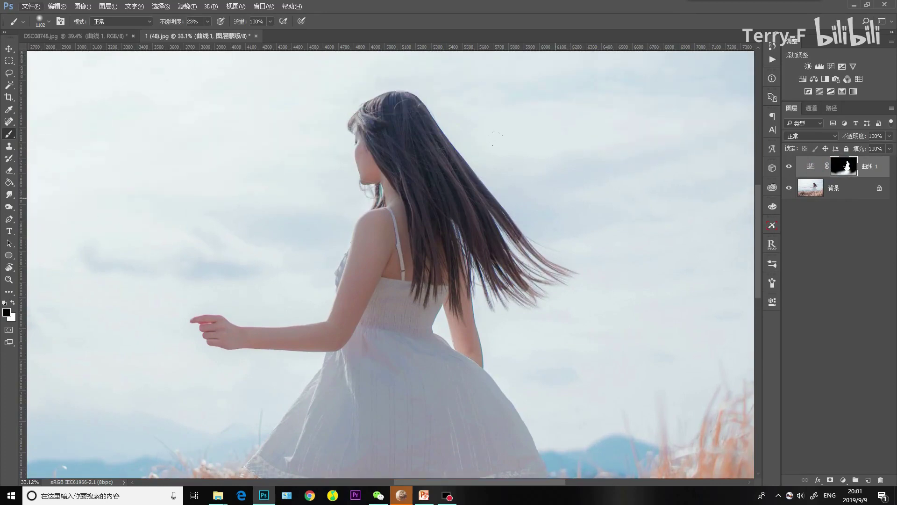
right_click(557, 197)
left_click(658, 221)
left_click(536, 179)
left_click_drag(496, 301, 534, 200)
left_click_drag(535, 326, 528, 260)
mouse_move(515, 306)
left_mouse_down()
mouse_move(537, 332)
mouse_move(518, 306)
left_mouse_up()
left_click_drag(509, 292, 520, 321)
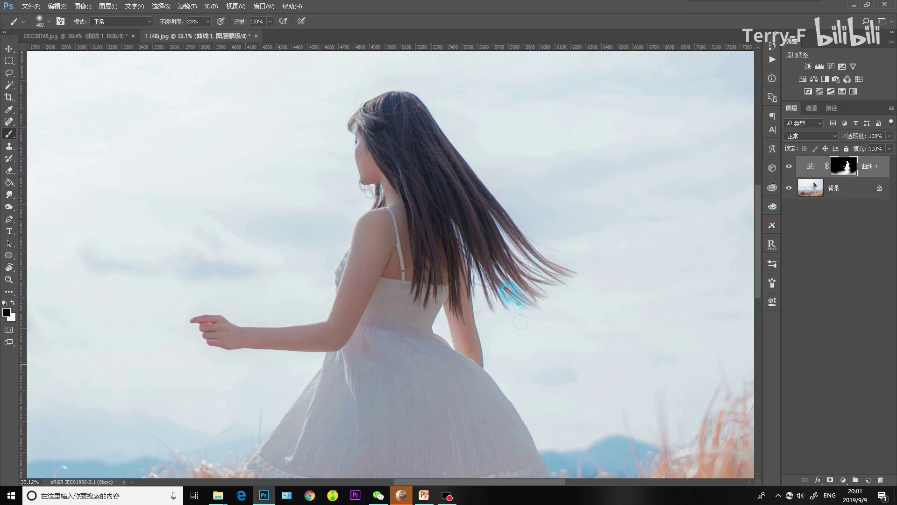
left_click(519, 244)
left_click(509, 162)
left_click(465, 143)
left_click(491, 195)
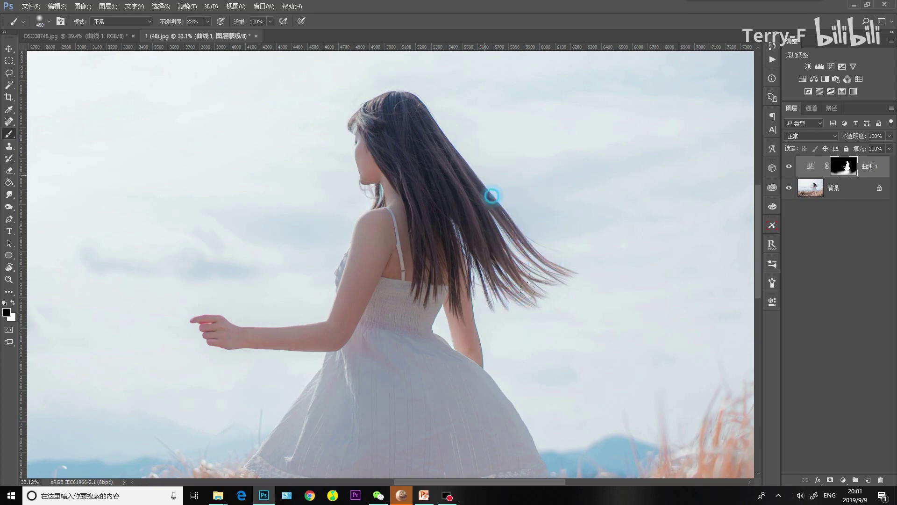
Step: Dab black on the mask in the sky in front of the woman's forehead and face to soften that edge
left_click(329, 68)
left_click(298, 104)
left_click(345, 85)
left_click(315, 112)
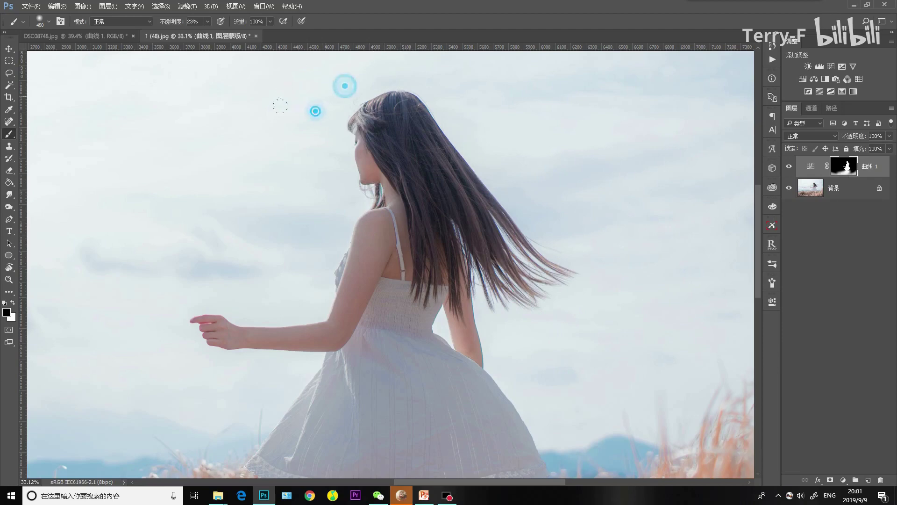
left_click(314, 125)
left_click(319, 139)
left_click(311, 164)
left_click(319, 140)
Step: Display the Curves mask alone and brush black along the outer edge of the trailing hair
scroll(296, 298, "down", 1)
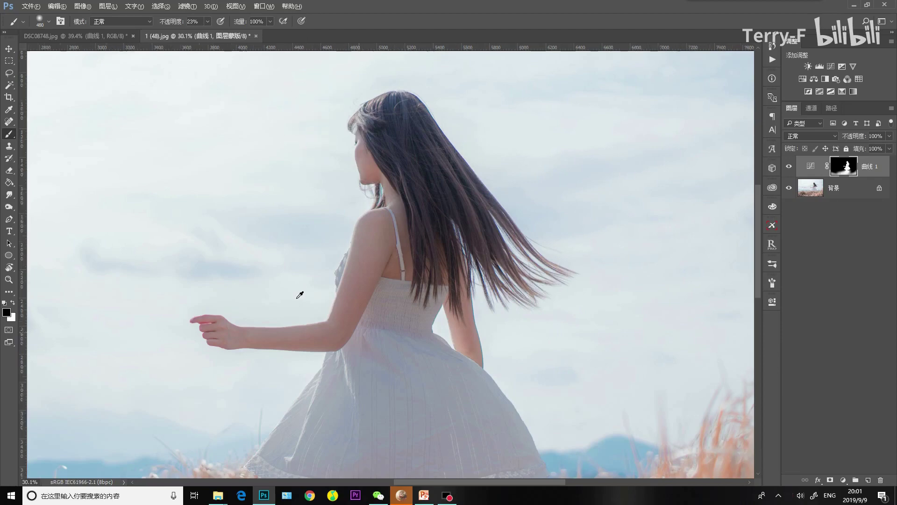
scroll(300, 294, "down", 4)
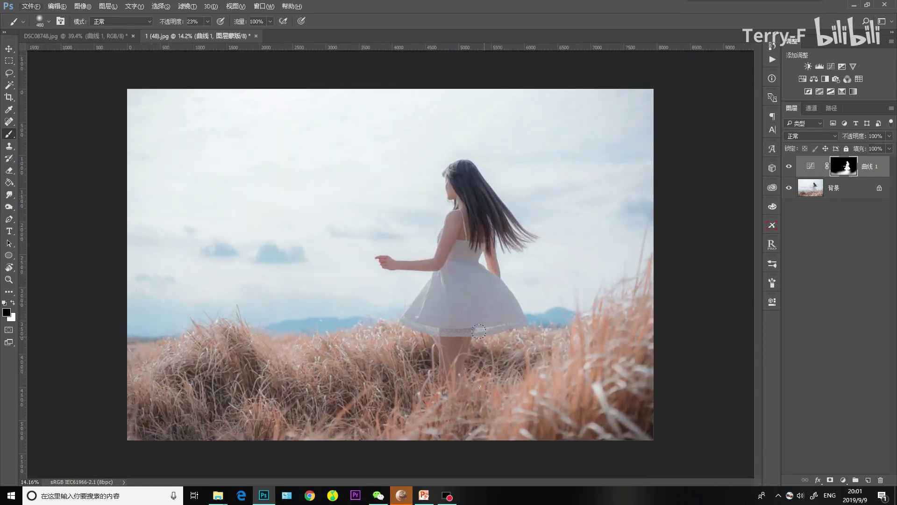
left_click(834, 167, "alt")
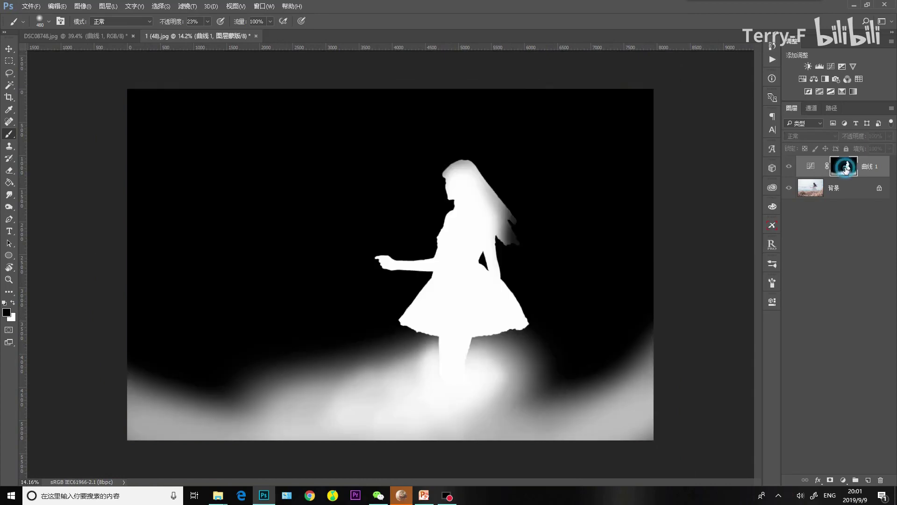
left_click_drag(525, 212, 513, 200)
left_click(515, 200)
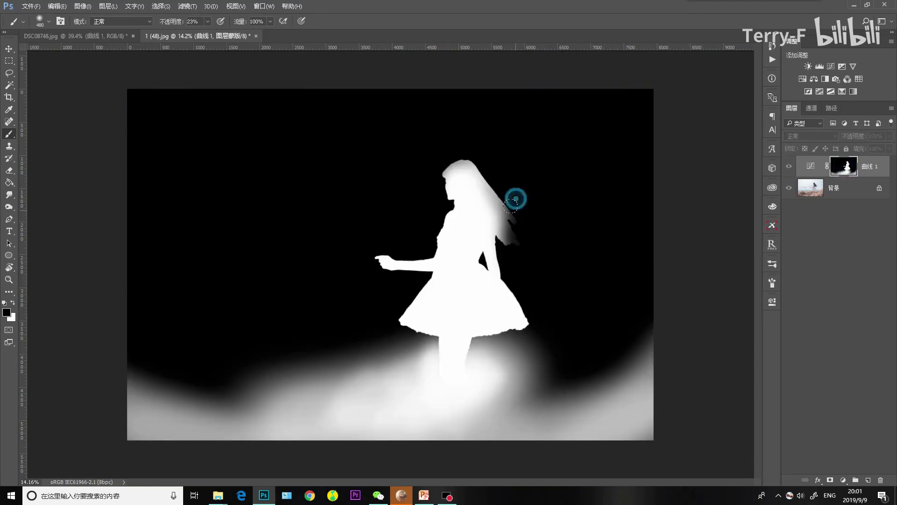
Step: Brush black over the remaining white tips of the trailing hair on the mask, and return to the image
left_click(514, 212)
left_click(517, 229)
left_click_drag(525, 266, 508, 236)
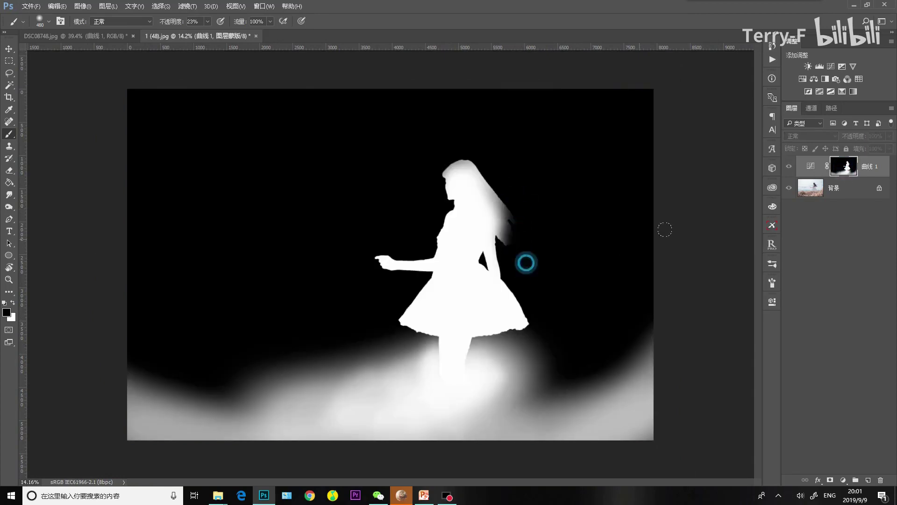
left_click(811, 166)
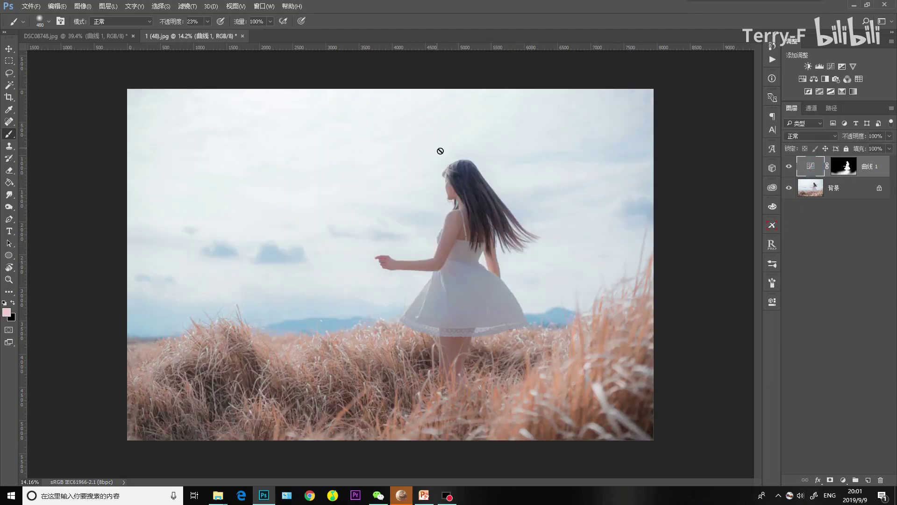
Step: Target the Curves mask with black as the foreground colour and reduce the soft brush to 75 px
scroll(417, 280, "up", 2)
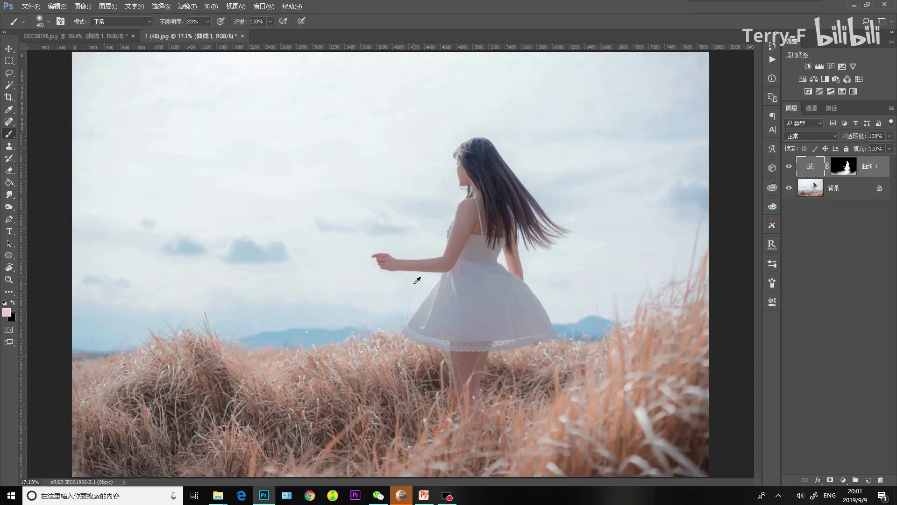
scroll(462, 198, "up", 3)
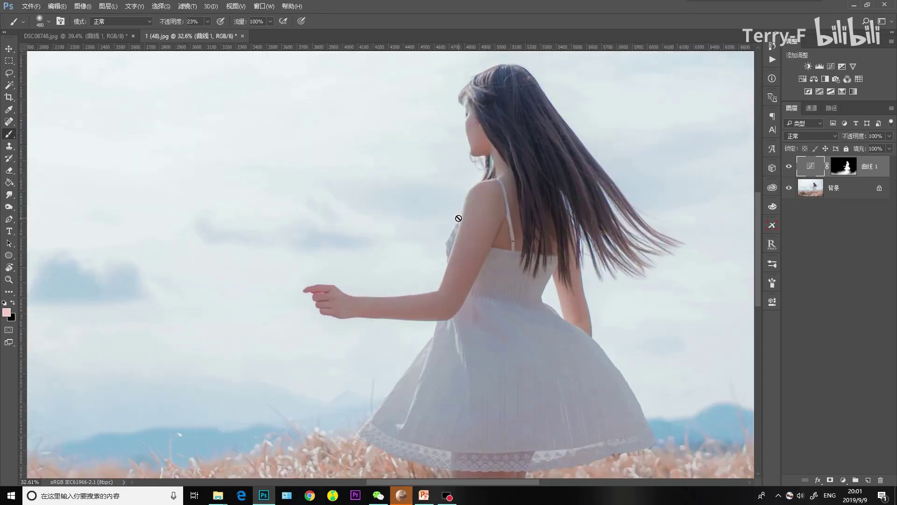
scroll(437, 259, "up", 3)
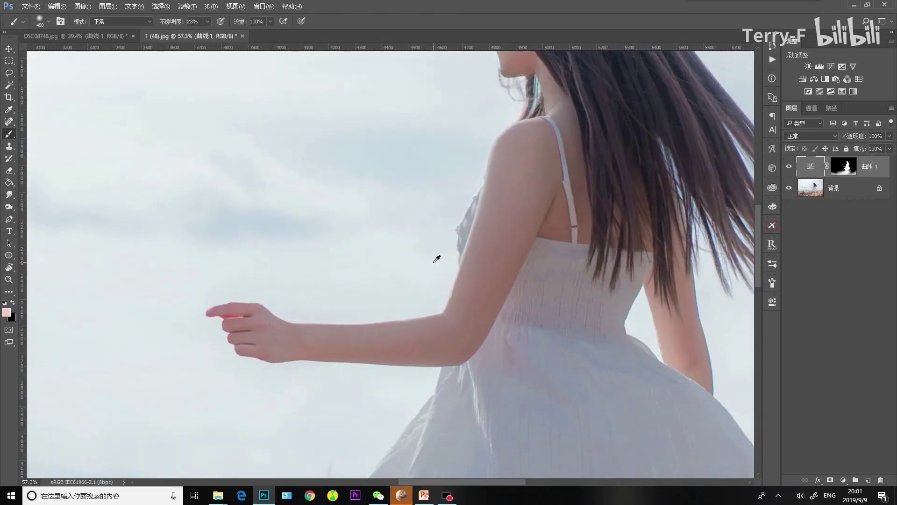
scroll(437, 258, "up", 3)
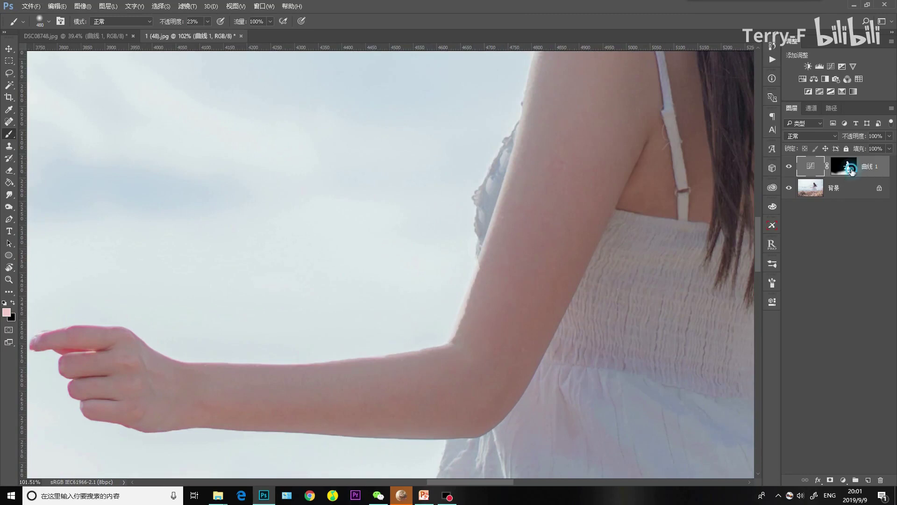
left_click(844, 168)
key("d")
right_click(350, 220)
left_click(441, 244)
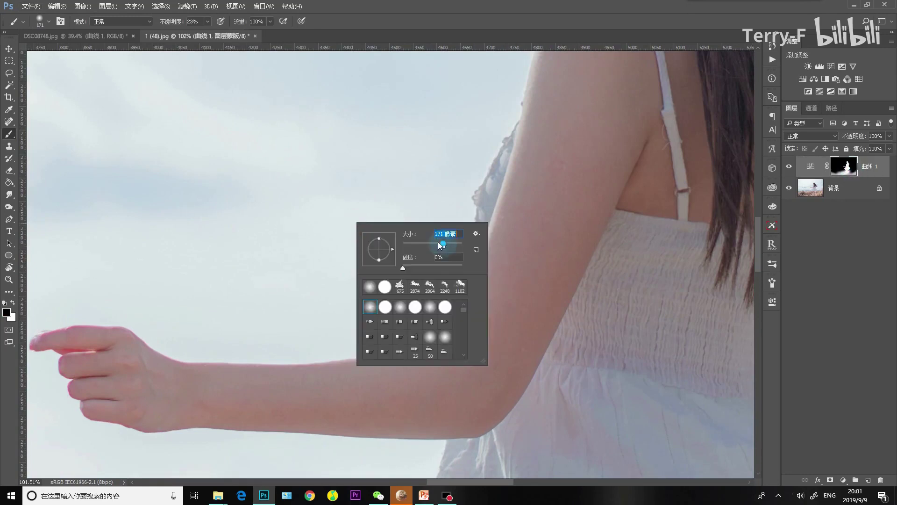
left_click(400, 175)
right_click(429, 245)
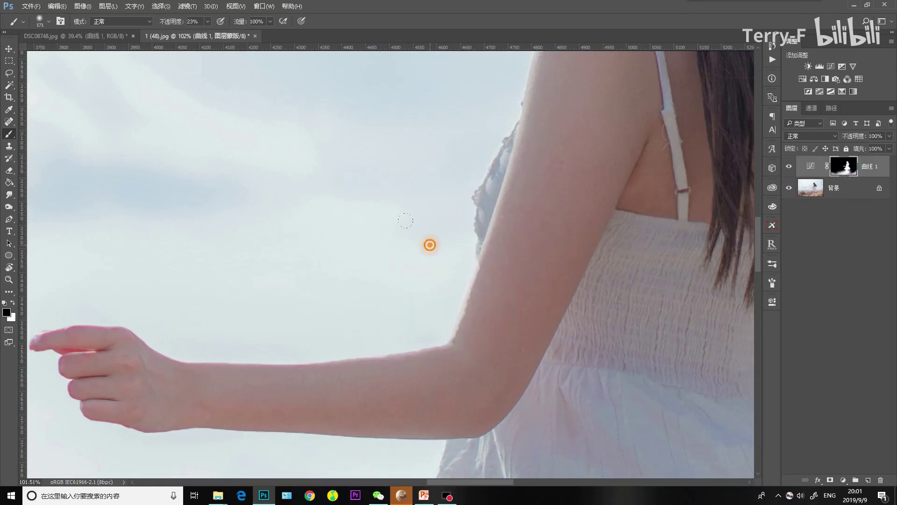
left_click(503, 264)
key("Return")
Step: Paint black on the mask along the inner elbow and upper edge of the extended forearm and hand
mouse_move(472, 264)
left_mouse_down()
mouse_move(450, 315)
mouse_move(469, 246)
mouse_move(453, 309)
mouse_move(398, 335)
mouse_move(434, 334)
left_mouse_up()
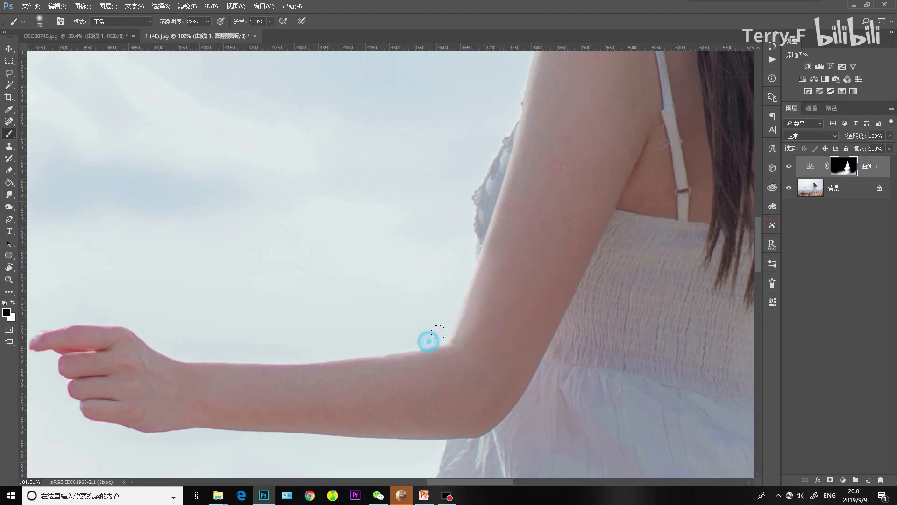
left_click_drag(302, 364, 265, 355)
left_click_drag(399, 365, 304, 341)
left_click_drag(353, 353, 304, 360)
left_click_drag(256, 365, 163, 336)
left_click(187, 348)
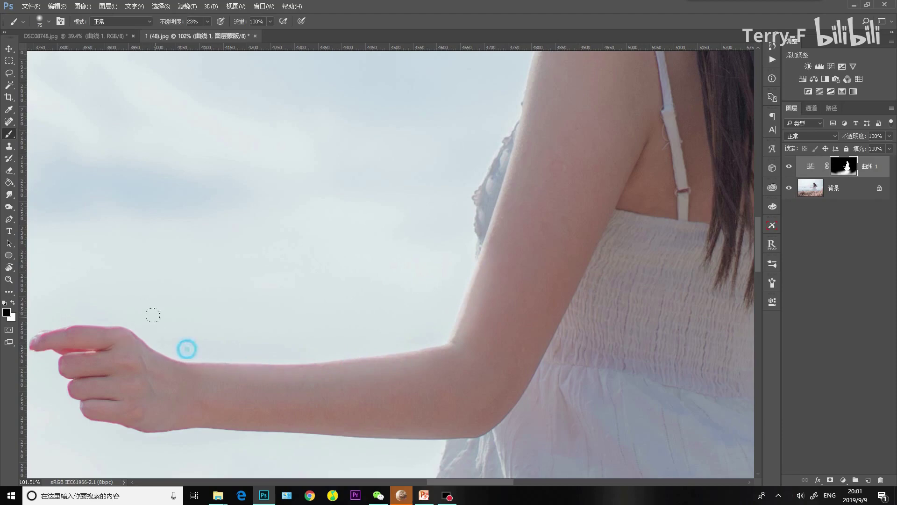
left_click(153, 330)
left_click(84, 315)
left_click(61, 322)
Step: Enlarge the brush and soften the mask edge along the front shoulder, the elbow and the top of the forearm
scroll(288, 352, "down", 5)
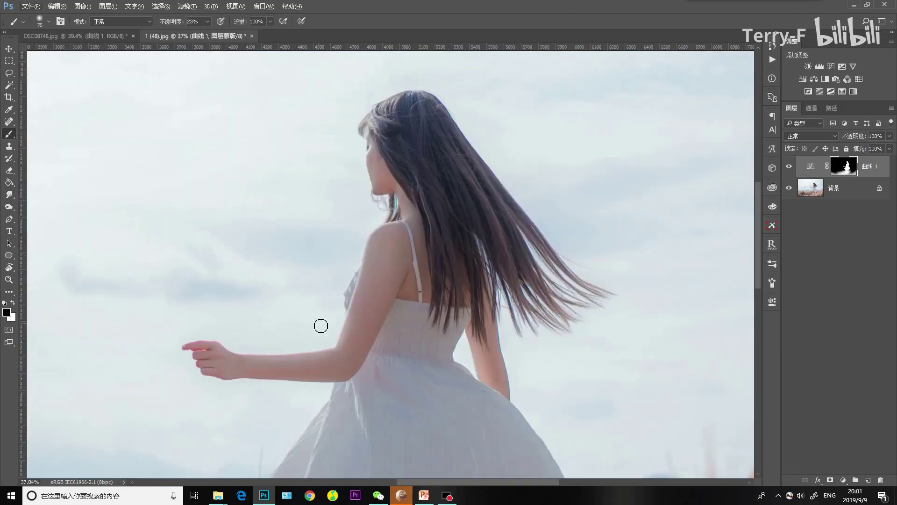
right_click(352, 235)
left_click(439, 256)
left_click(340, 225)
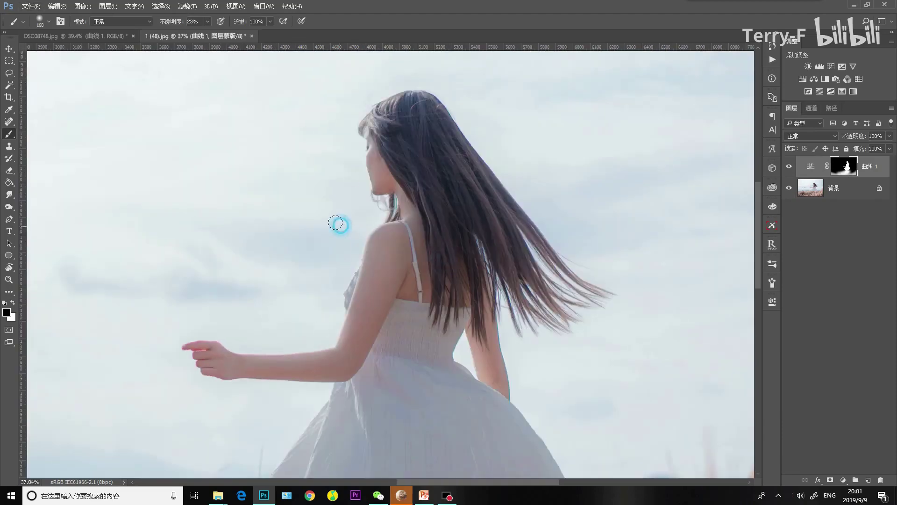
mouse_move(369, 228)
left_mouse_down()
mouse_move(331, 312)
mouse_move(333, 339)
mouse_move(325, 316)
mouse_move(364, 230)
mouse_move(347, 236)
left_mouse_up()
left_click(361, 247)
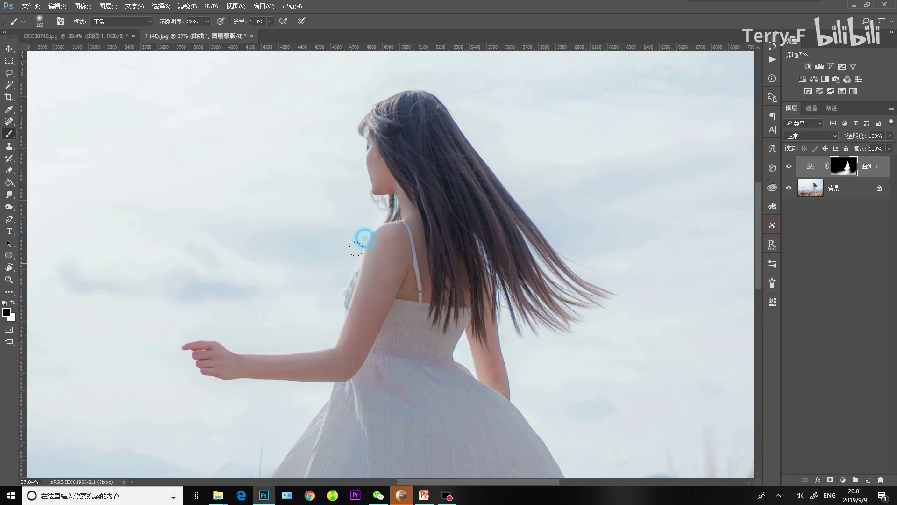
left_click(316, 340)
left_click(251, 347)
left_click(204, 333)
Step: Dab black on the mask along the woman's forehead, nose and chin profile
left_click(363, 119)
left_click(363, 136)
left_click(368, 173)
left_click(364, 113)
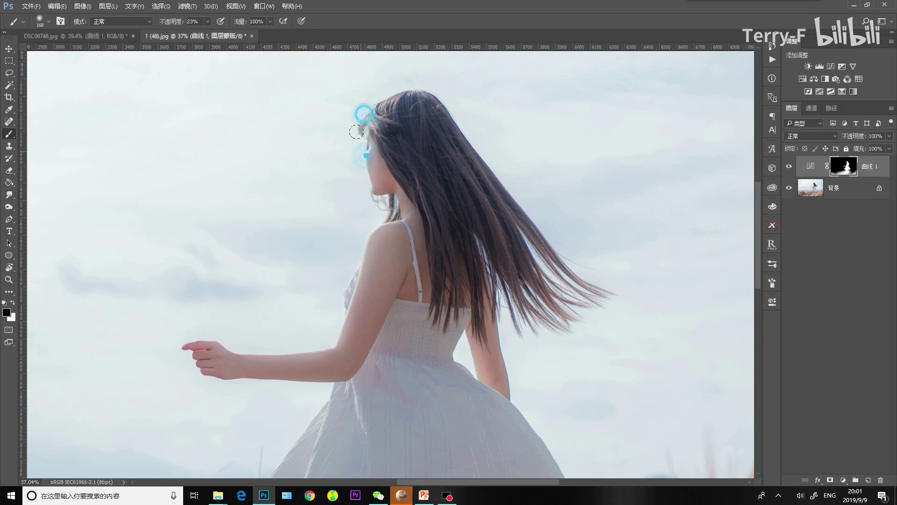
left_click(363, 172)
left_click(366, 184)
Step: Dab black on the mask along the skirt's front edge, the gap beside the rear arm, and the front shoulder and arm
scroll(478, 353, "down", 3)
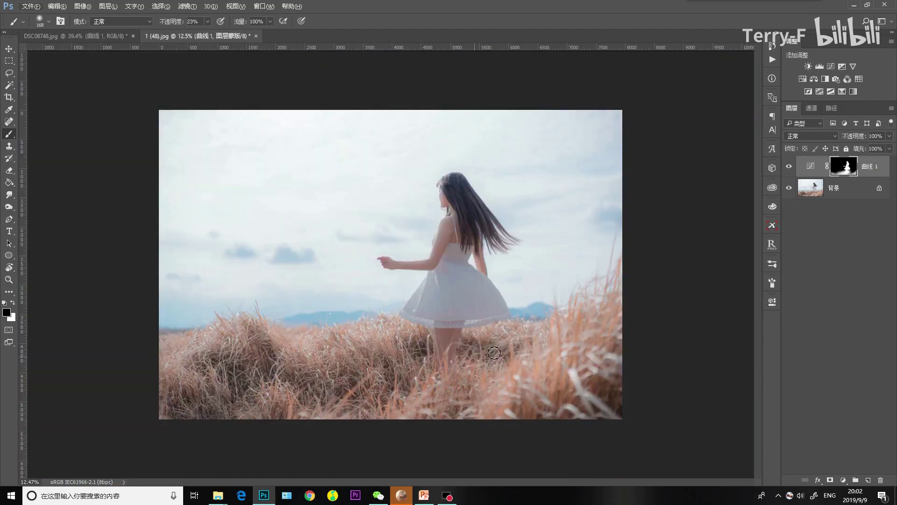
scroll(540, 329, "up", 5)
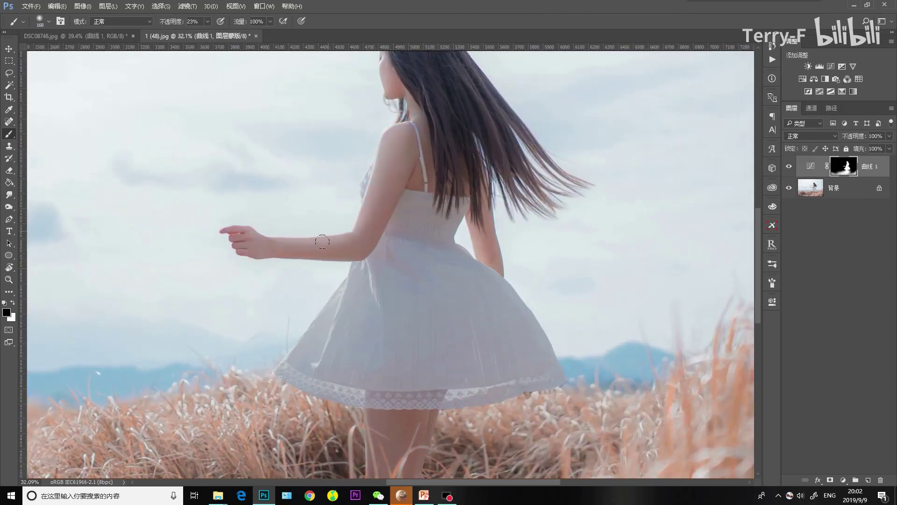
left_click(347, 272)
left_click(295, 331)
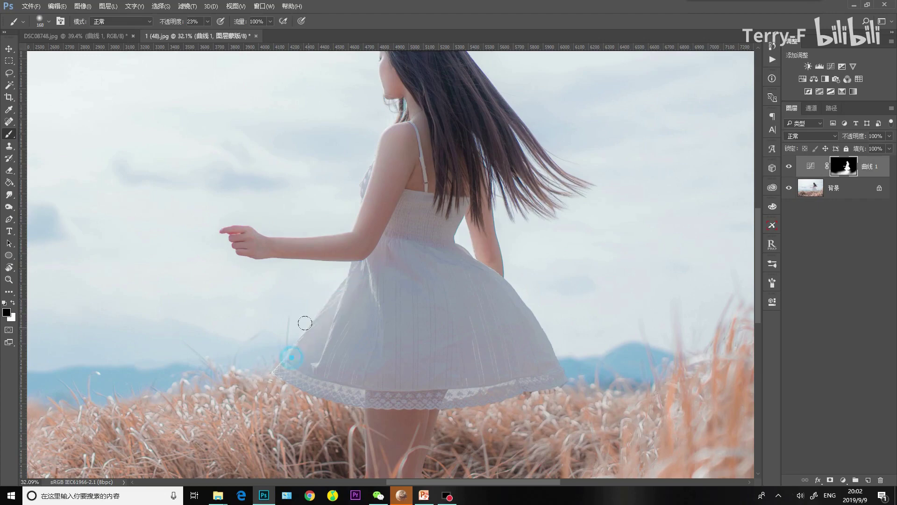
left_click(475, 249)
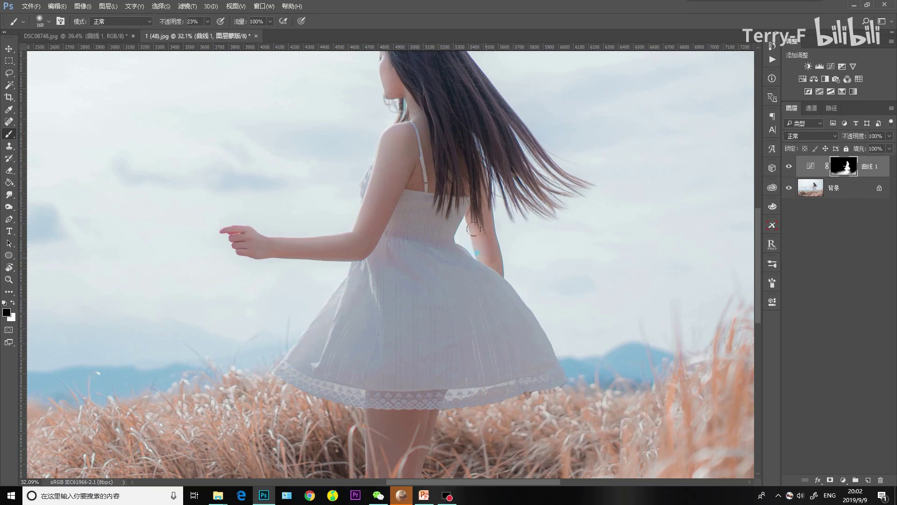
left_click(377, 138)
left_click(351, 215)
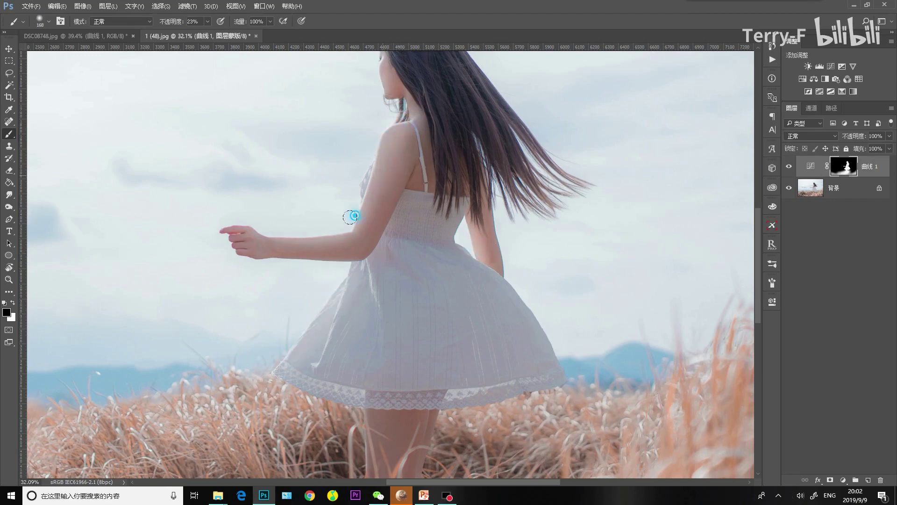
left_click(373, 197)
Step: Enlarge the soft brush again and dab black on the mask around the fingertips, shoulder strap, face and rear arm
right_click(372, 163)
left_click(470, 186)
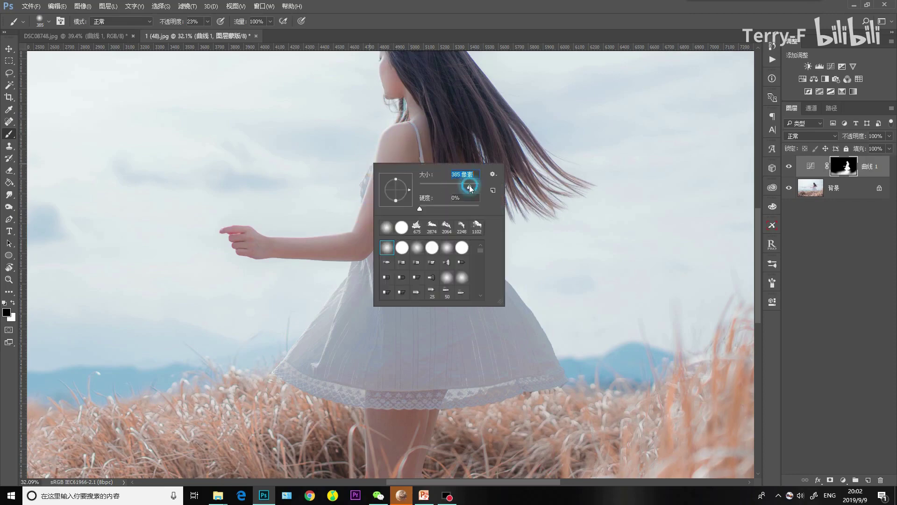
left_click(423, 123)
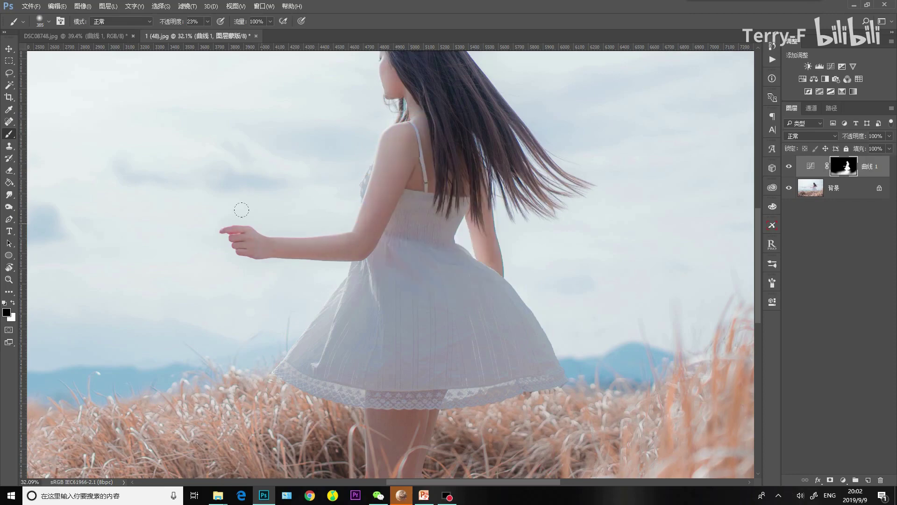
left_click(229, 236)
left_click(424, 129)
left_click(411, 108)
scroll(392, 113, "up", 3)
left_click(374, 116)
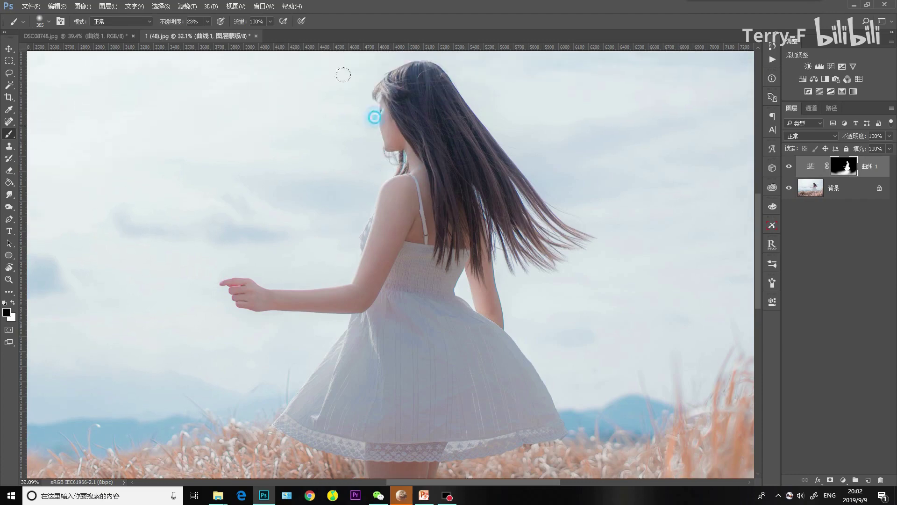
scroll(343, 75, "down", 2)
left_click(476, 238)
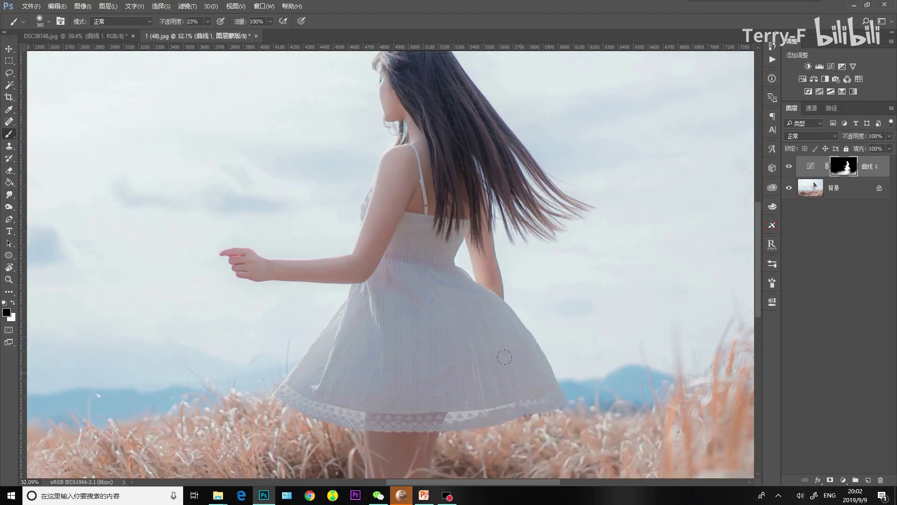
Step: Dab black on the mask beside the legs, at the skirt hem and along the skirt's front side up to the waist
scroll(432, 337, "down", 4)
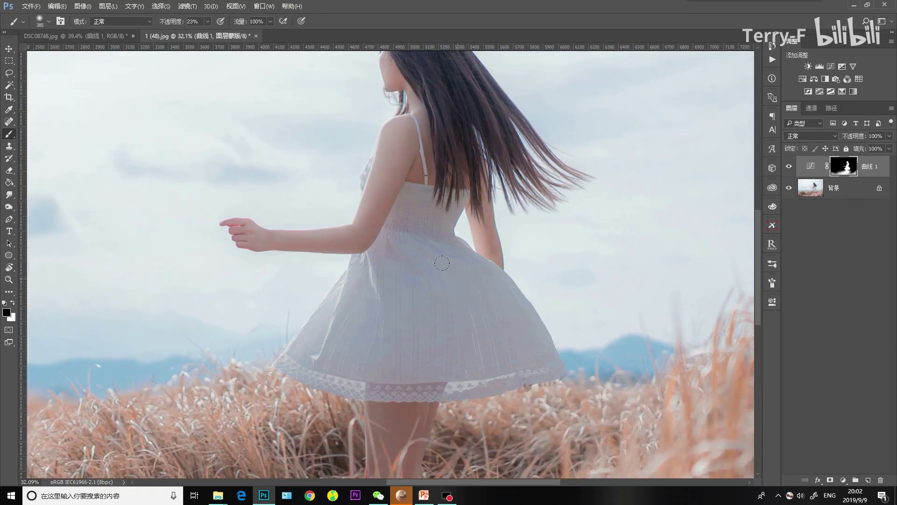
left_click(357, 409)
scroll(341, 403, "down", 4)
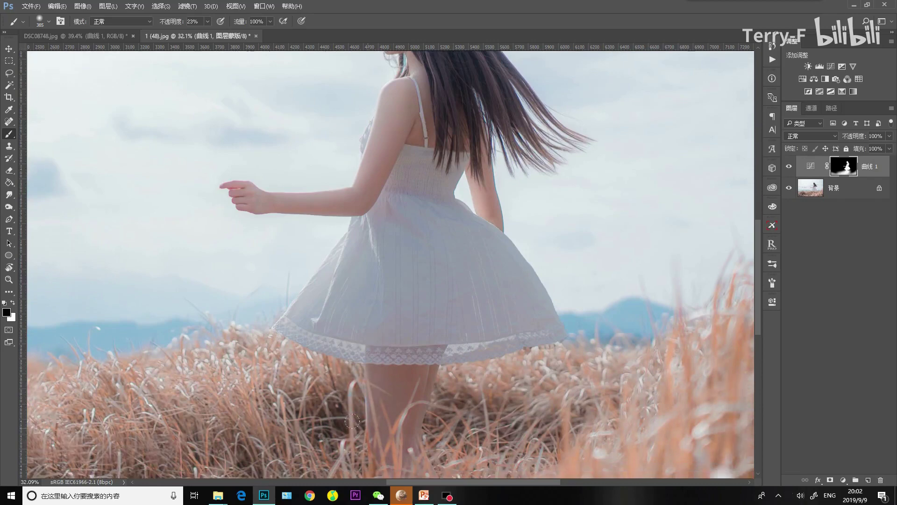
left_click(375, 353)
scroll(487, 395, "down", 3)
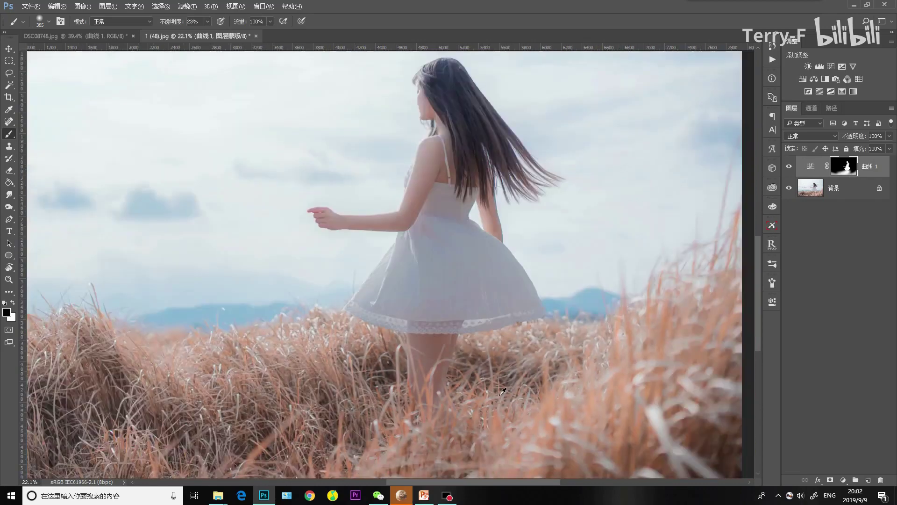
left_click(427, 301)
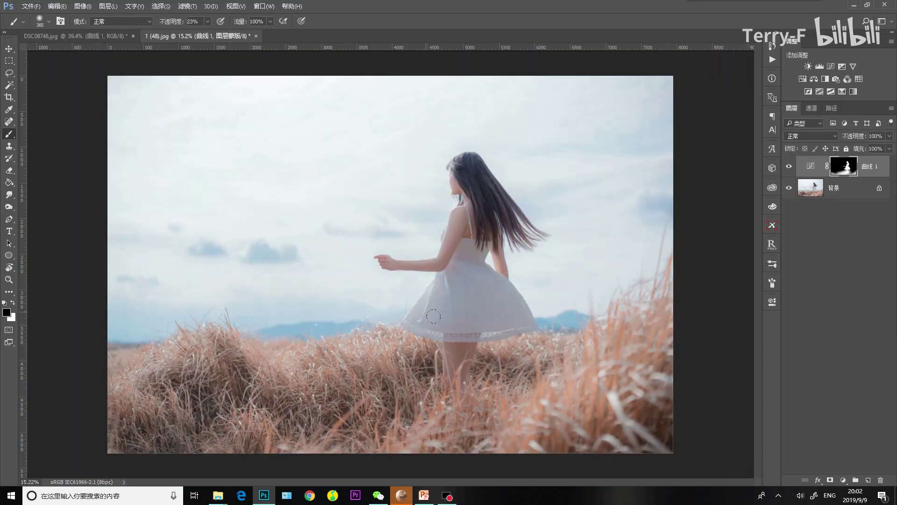
left_click(411, 307)
left_click(441, 302)
left_click(448, 273)
Step: Hide the Curves layer and show it again to compare the image before and after the adjustment
left_click(792, 169)
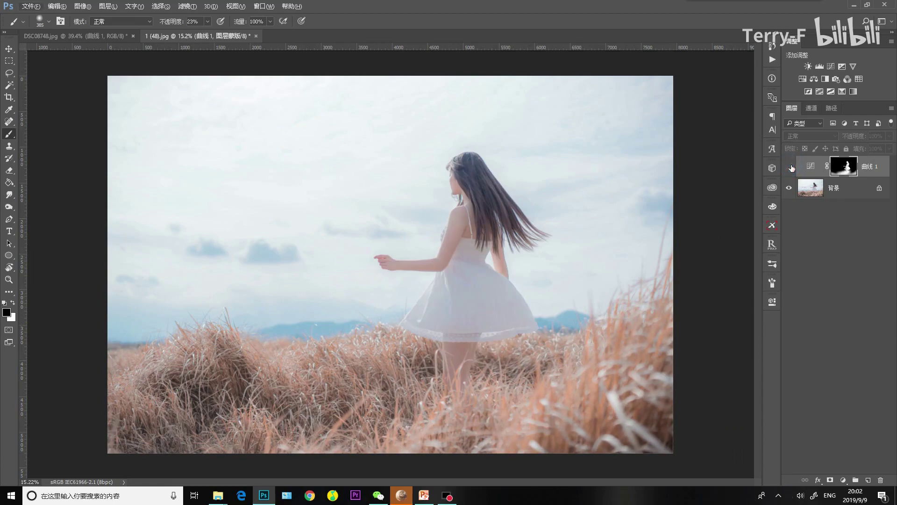
left_click(792, 169)
scroll(605, 324, "down", 2)
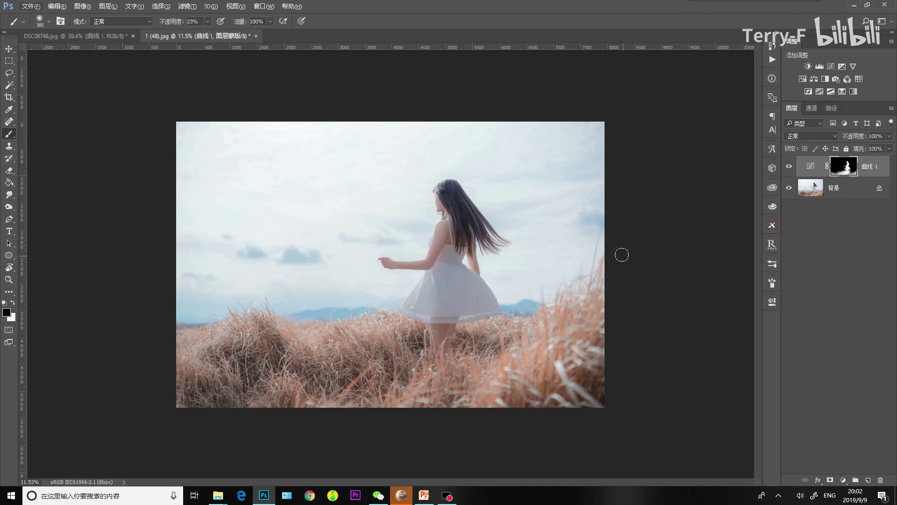
Step: Add a second Curves layer with a lowered white point and a midpoint of input 125, output 67, and invert its mask to black
left_click(870, 173)
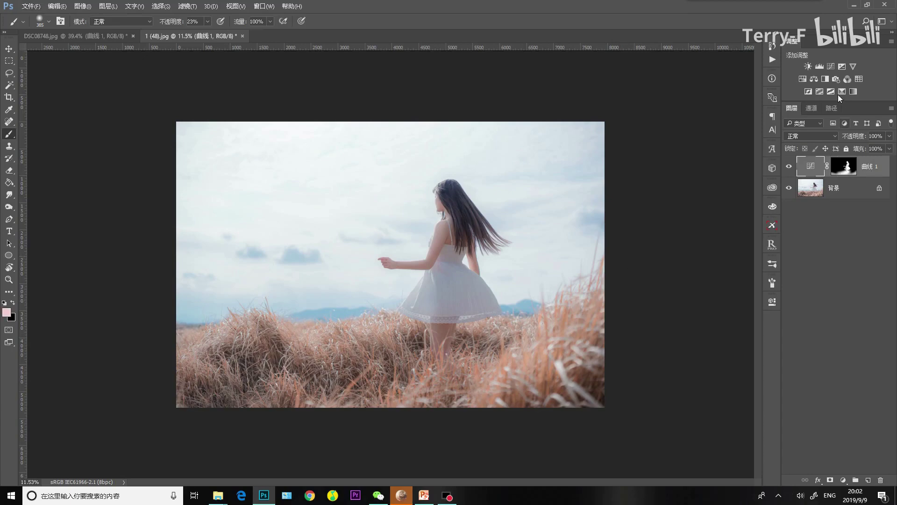
left_click(830, 65)
left_click_drag(747, 321, 763, 362)
left_click_drag(646, 421, 645, 419)
mouse_move(684, 396)
left_mouse_down()
mouse_move(688, 387)
mouse_move(695, 395)
left_mouse_up()
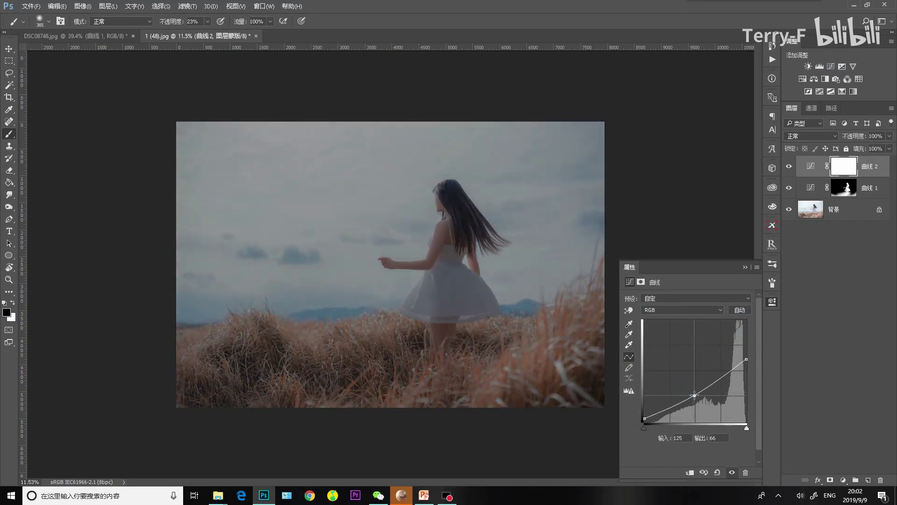
key("ctrl+i")
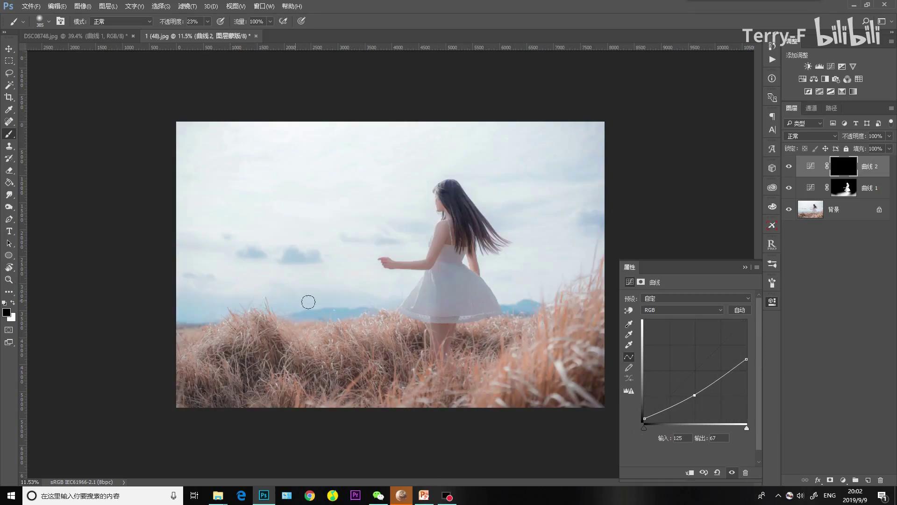
Step: With white as the foreground colour and a 2520 px soft brush, paint the new mask across the grass along the image's lower edge
right_click(366, 280)
left_click_drag(464, 303, 469, 303)
left_click(708, 191)
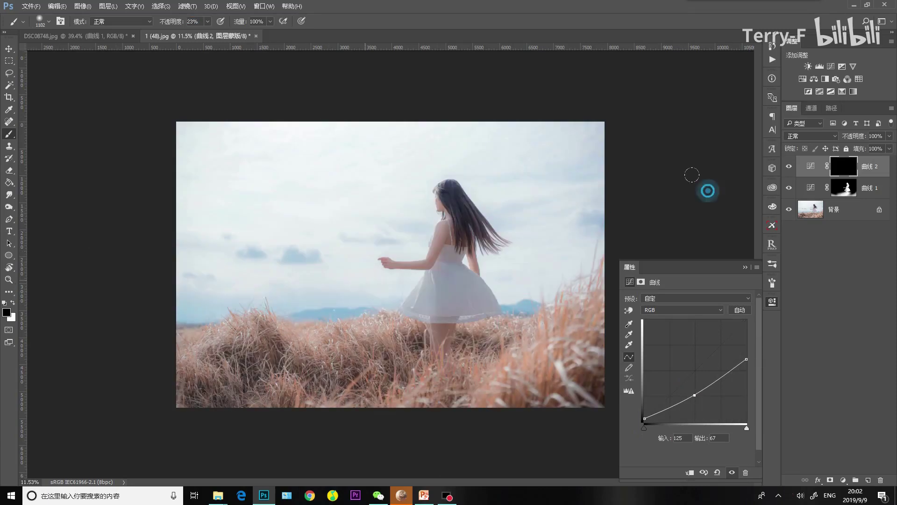
key("x")
left_click(775, 302)
right_click(429, 266)
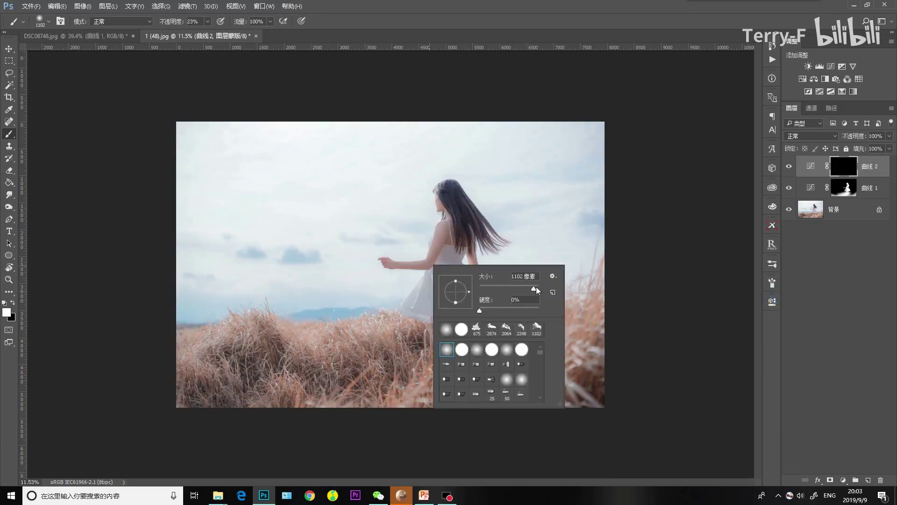
left_click_drag(534, 289, 536, 289)
key("Return")
mouse_move(179, 405)
left_mouse_down()
mouse_move(252, 428)
mouse_move(607, 411)
mouse_move(659, 358)
left_mouse_up()
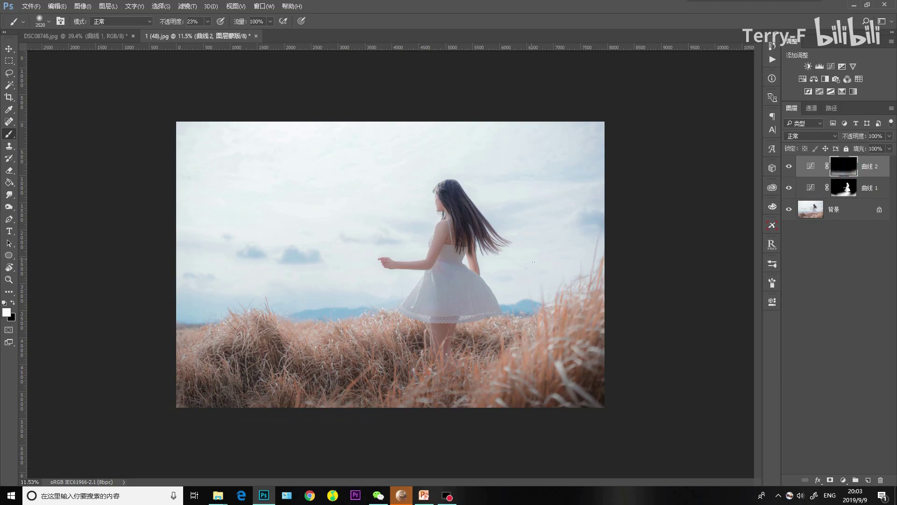
Step: Load the first Curves layer's mask as a selection and use it to add a third Curves layer at the top of the stack
key("ctrl+plus")
key("ctrl+minus")
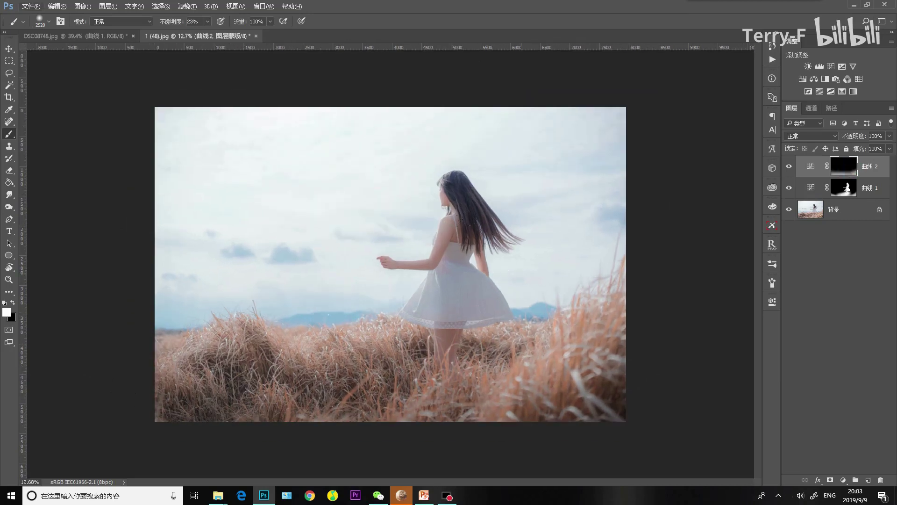
left_click(865, 201)
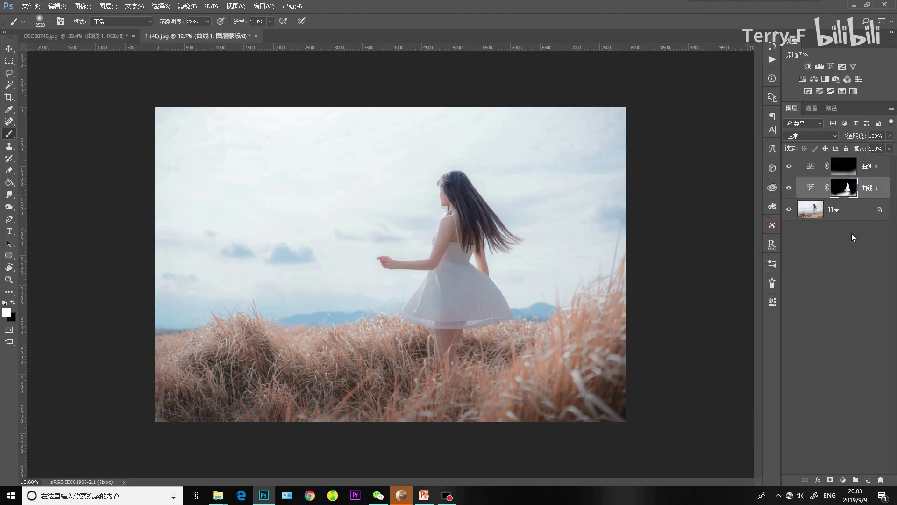
left_click(844, 187, "ctrl")
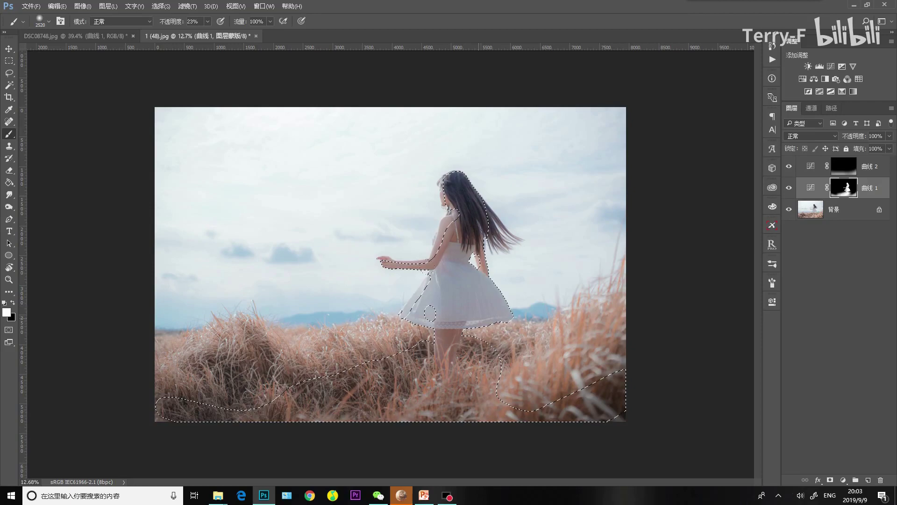
left_click(812, 166)
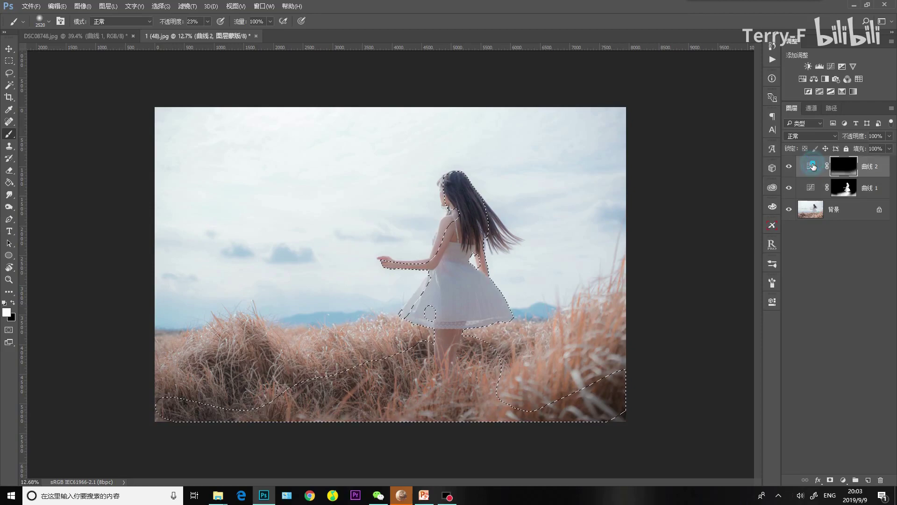
left_click(831, 66)
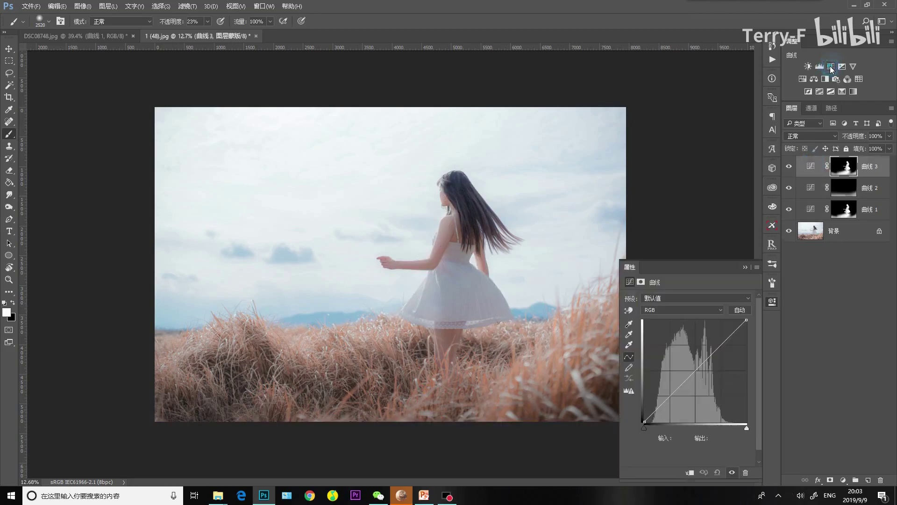
Step: Invert the third Curves layer's mask, view the mask on its own in the canvas, and return to the layer's curve settings
key("ctrl+i")
left_click(848, 167)
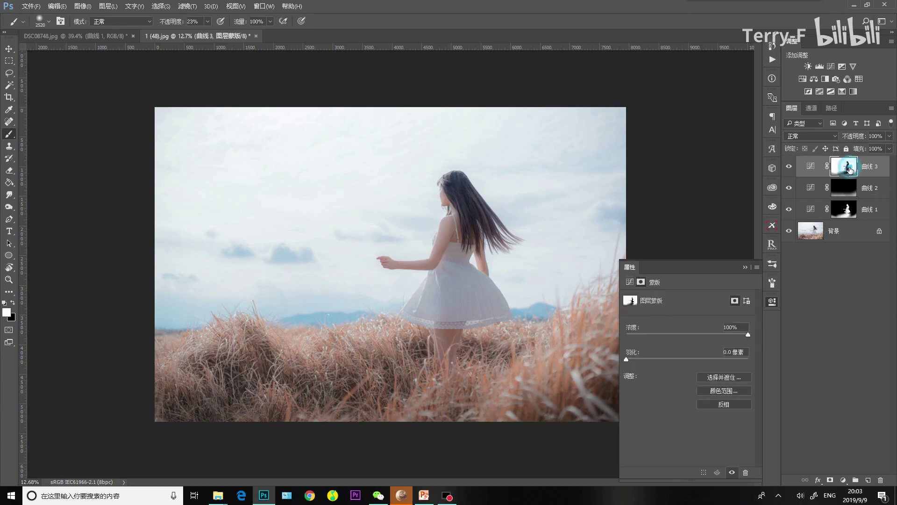
left_click(844, 174, "alt")
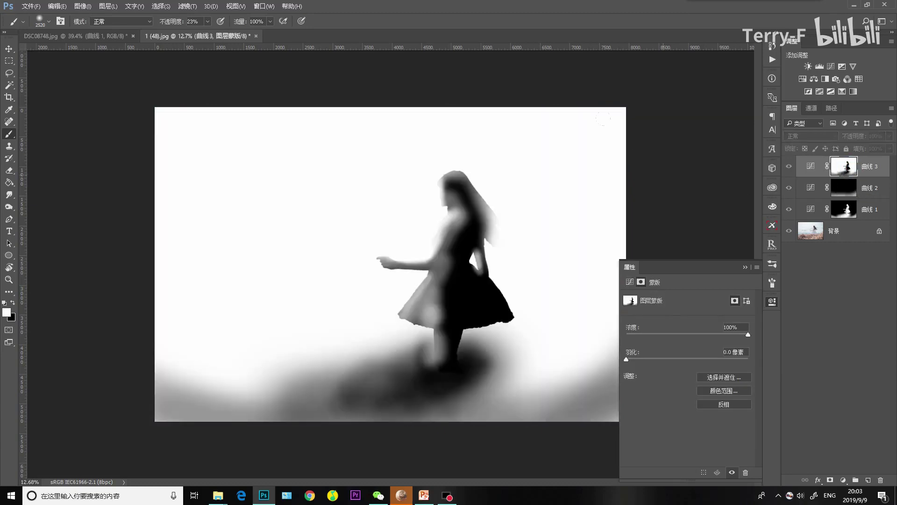
left_click(811, 166)
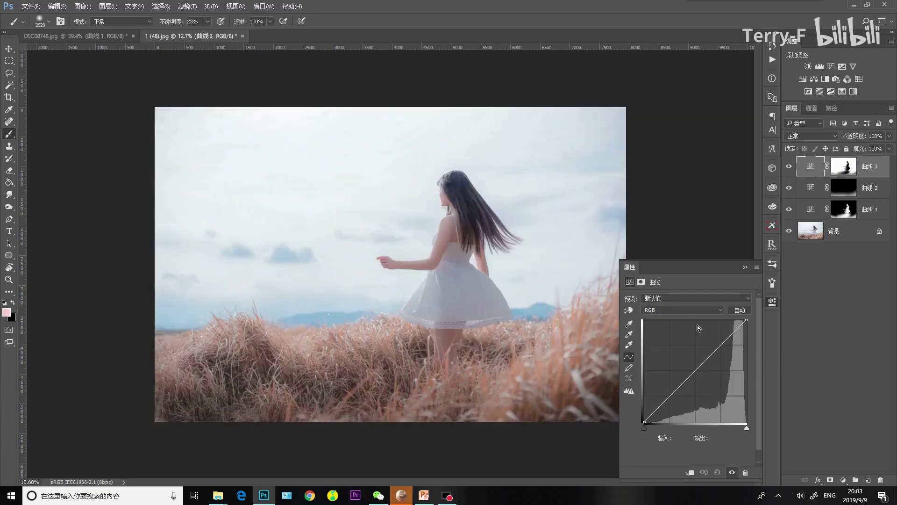
Step: Lower the third curve's highlights to input 234, output 226, and fine-tune the shoulder and sky tones with the on-image adjustment tool
left_click_drag(697, 372, 738, 331)
left_click(736, 330)
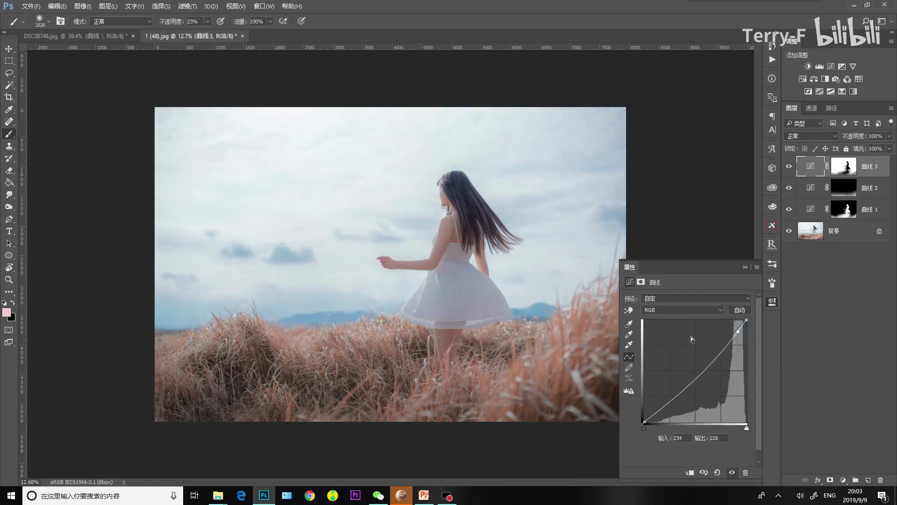
left_click(628, 311)
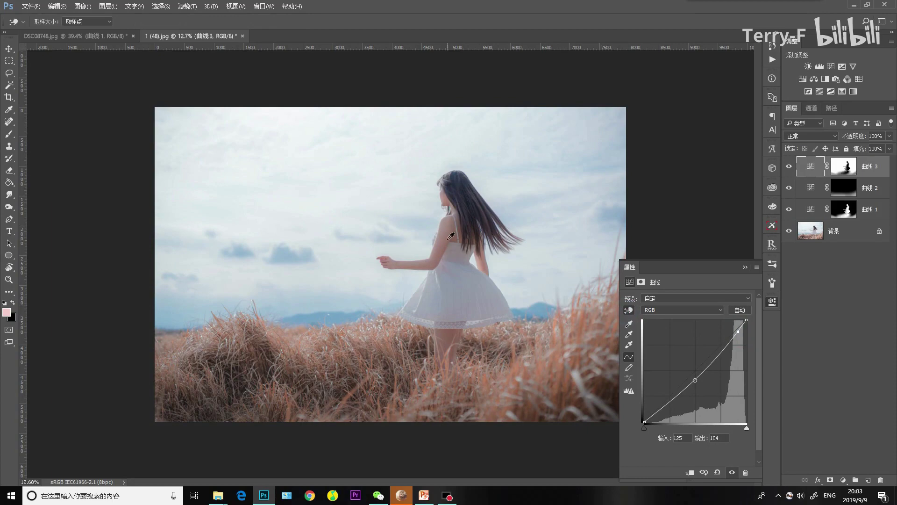
left_click_drag(447, 231, 443, 226)
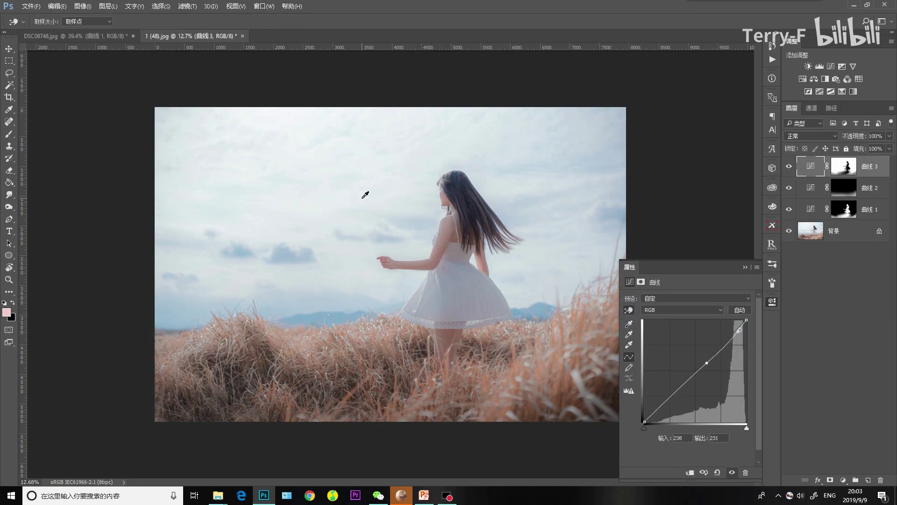
left_click_drag(363, 198, 364, 194)
Step: Hide and show the third Curves layer to compare the background before and after, and put its settings away
left_click(790, 168)
left_click(789, 168)
left_click(773, 303)
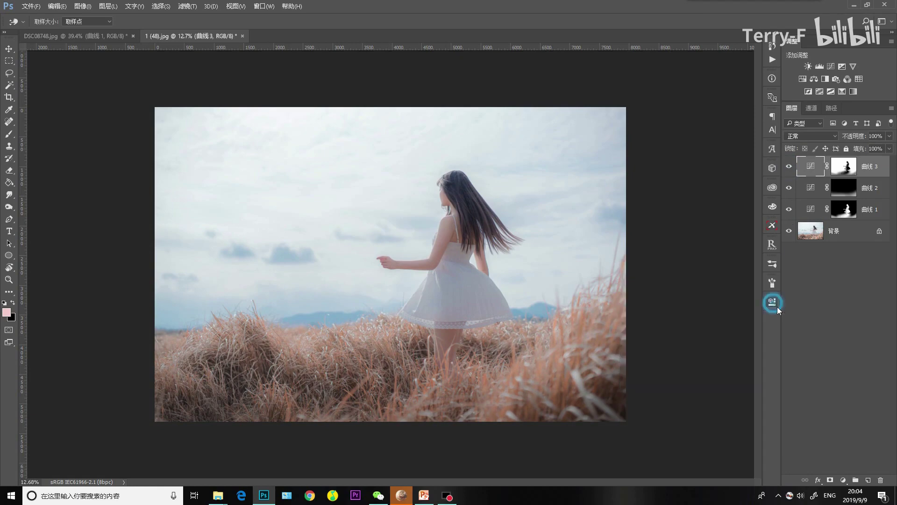
Step: Add a Hue/Saturation adjustment layer above the third Curves layer and a Selective Color layer on top of it
scroll(424, 317, "up", 3)
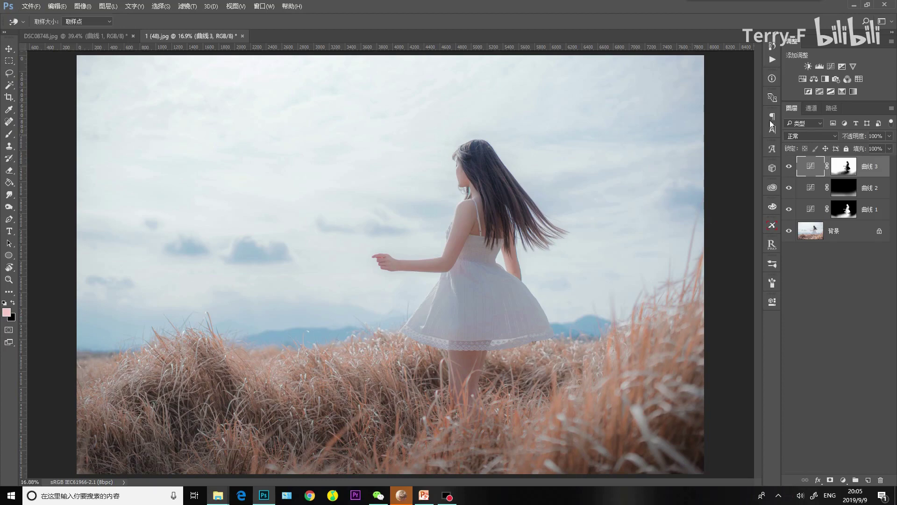
left_click(814, 79)
key("b")
left_click(811, 166)
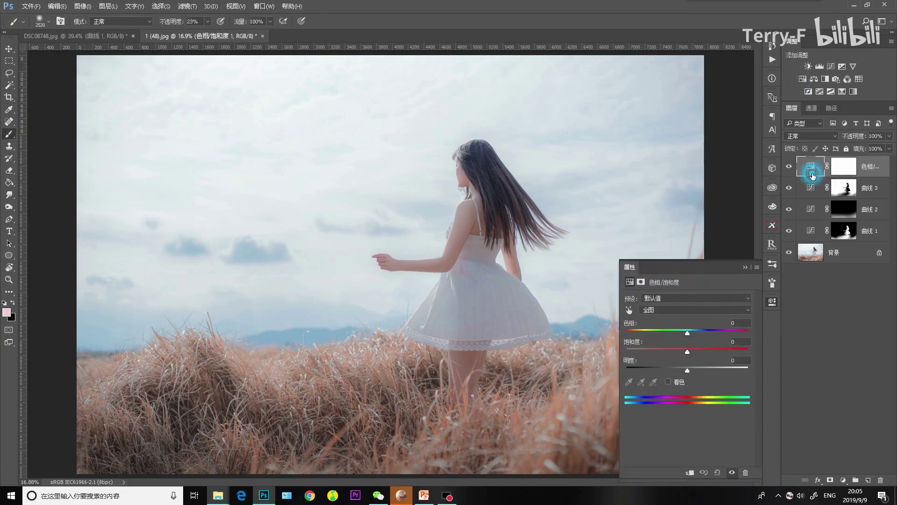
left_click(843, 92)
Step: Bring up the Hue/Saturation layer's settings and look through the colour ranges it can target
left_click(812, 189)
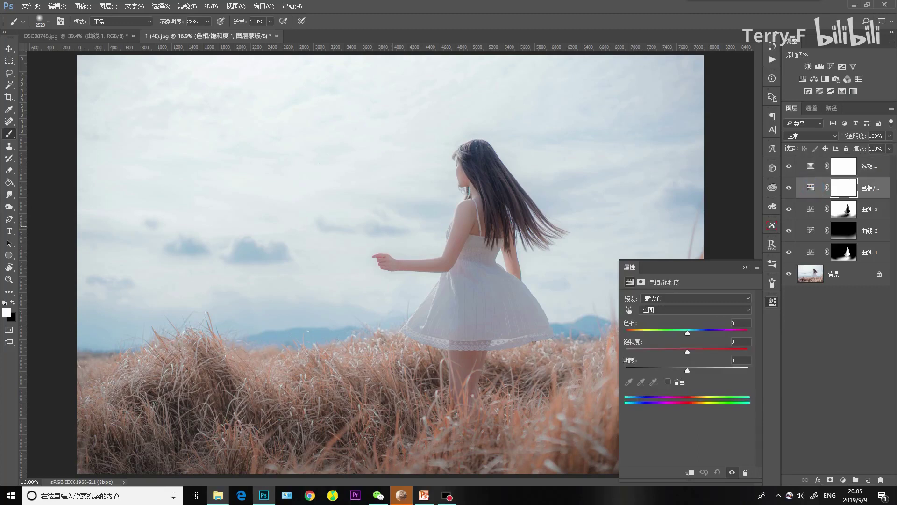
left_click(682, 310)
left_click(682, 311)
left_click(813, 186)
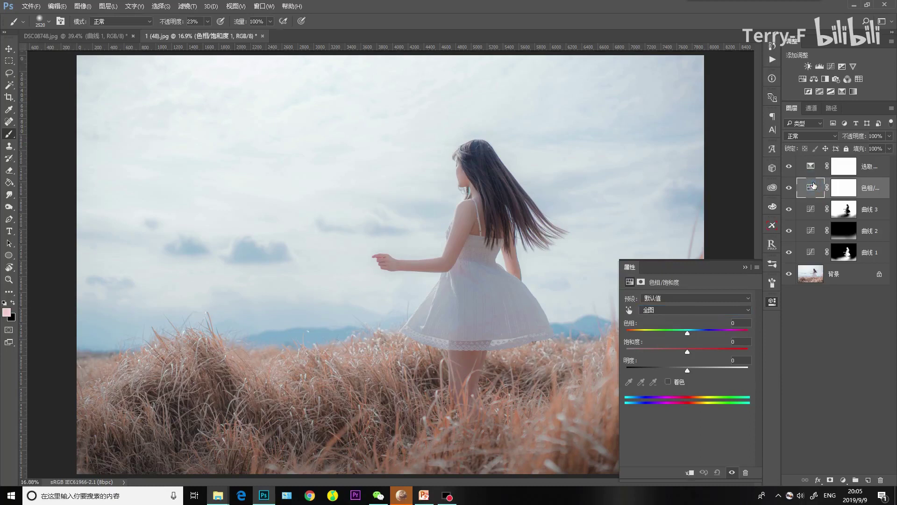